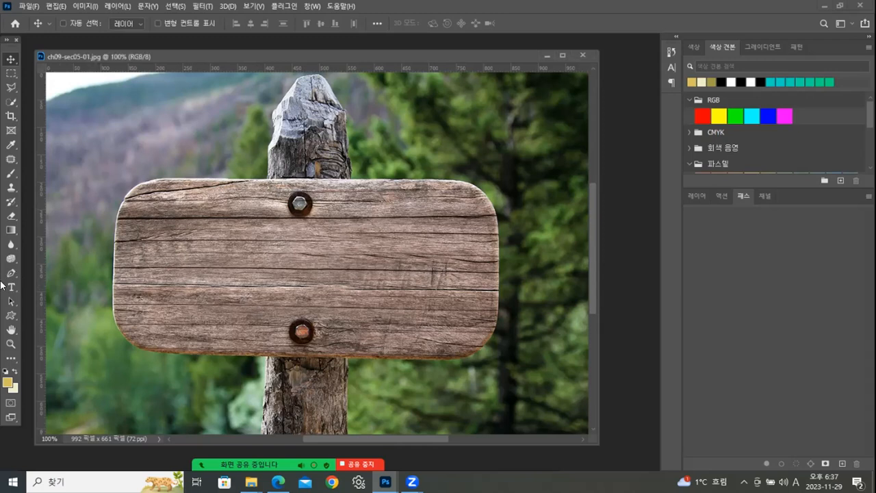
- Add the horizontal text "우유니사막" on the wooden sign and commit it
key("t")
key("t")
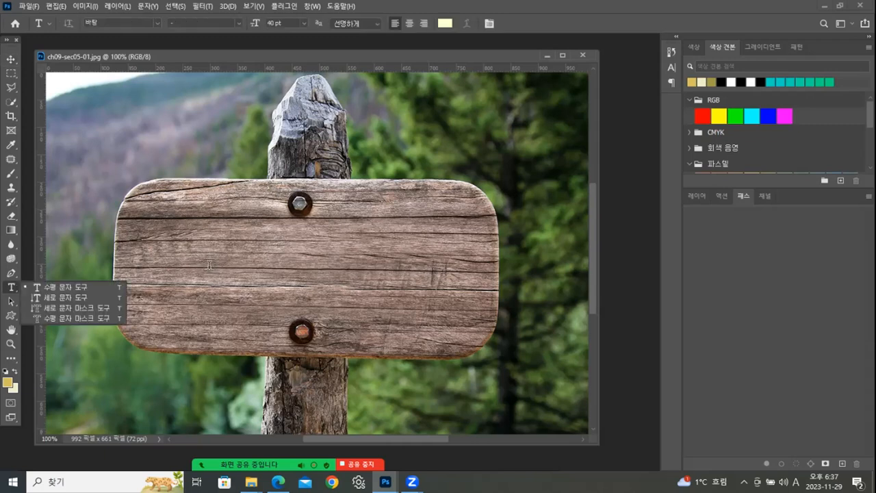
left_click(210, 270)
type("dn")
key("BackSpace")
key("BackSpace")
key("Hangul")
type("우 유ㄴㅣ")
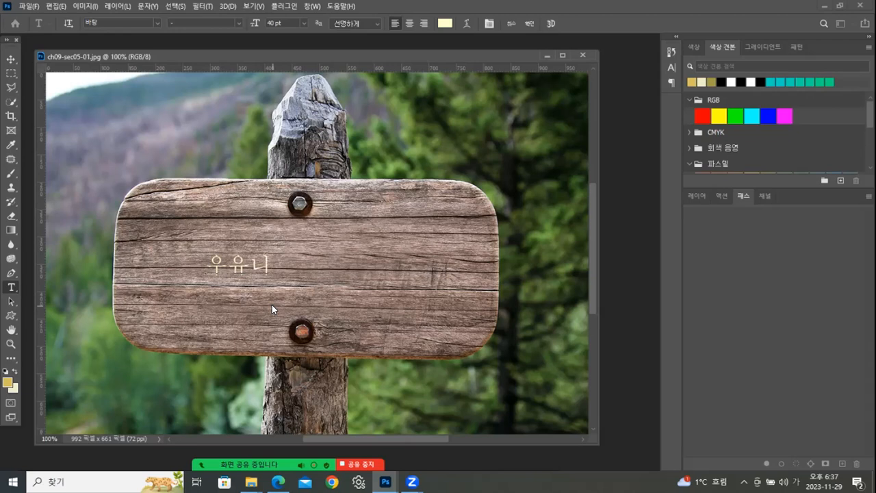
type("사마ㄱ")
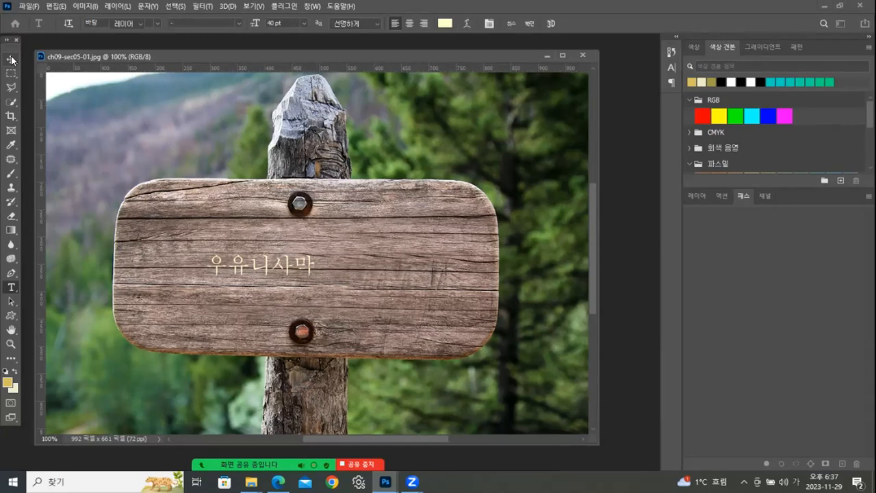
left_click(11, 59)
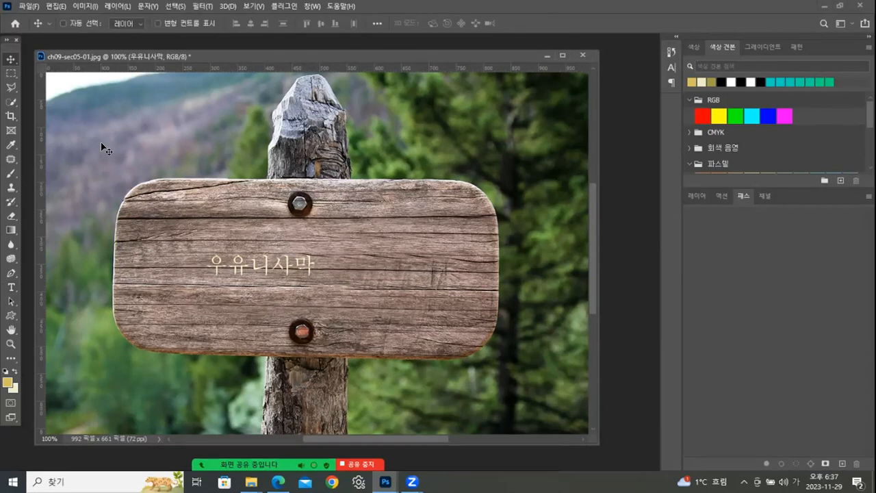
- Change the font of all the text on the 우유니사막 layer to Adobe 고딕 Std
left_click(697, 195)
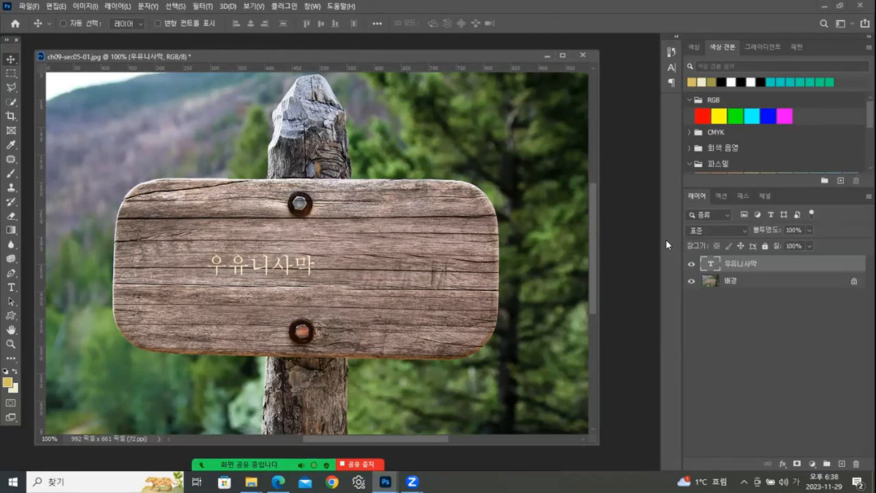
double_click(709, 264)
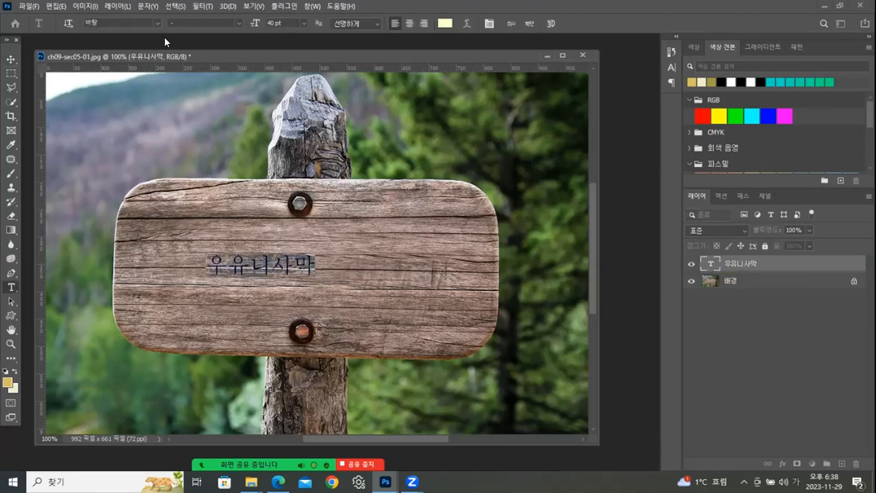
left_click(154, 18)
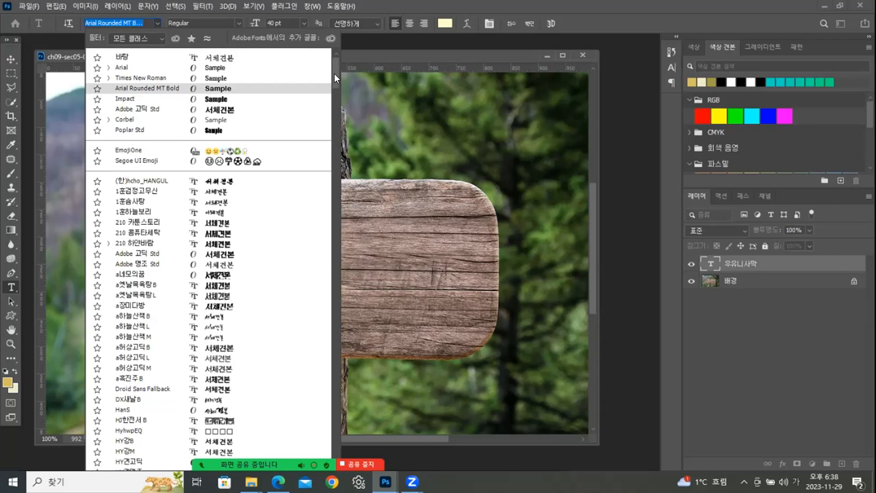
left_click(226, 110)
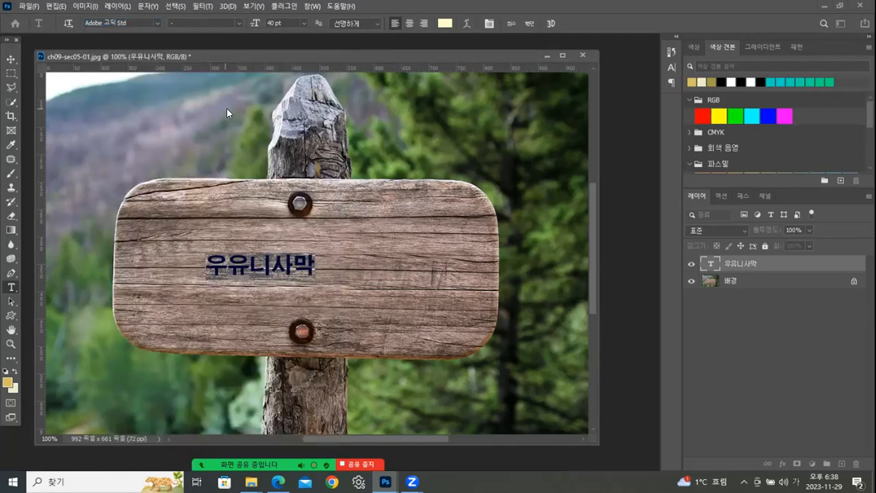
- Set the sign text's size to 120 pt and move it to the centre of the wooden board
left_click(302, 22)
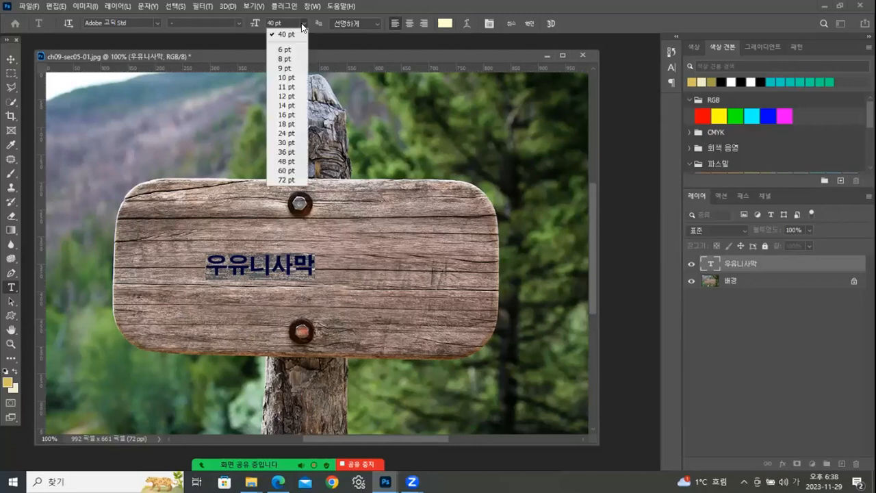
left_click(285, 169)
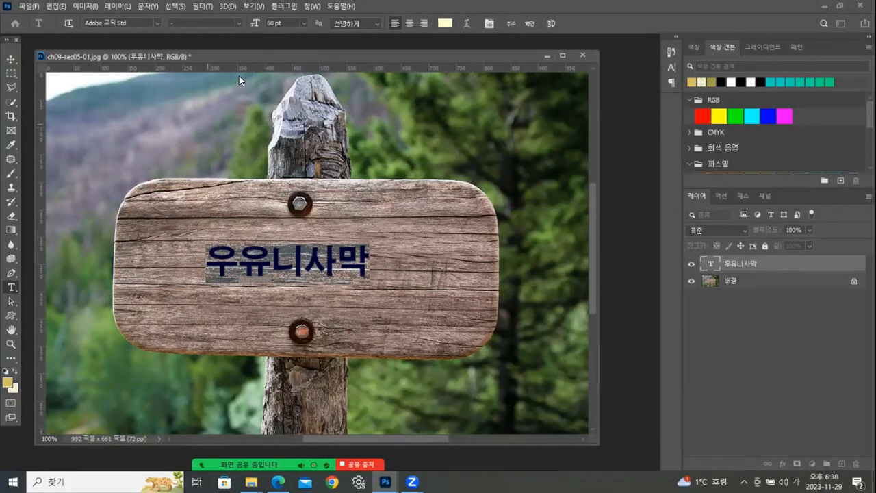
left_click_drag(259, 24, 252, 25)
type("1 pt")
type("20")
key("Return")
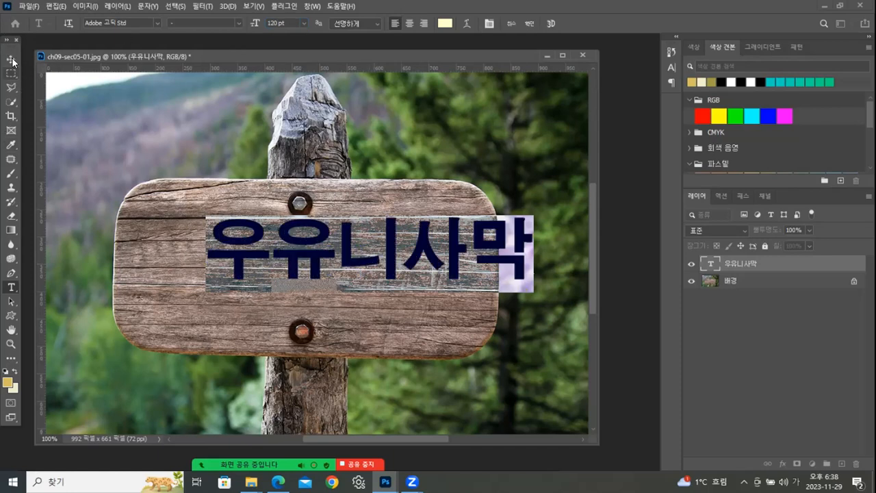
key("ctrl+Return")
key("v")
left_click_drag(302, 243, 295, 286)
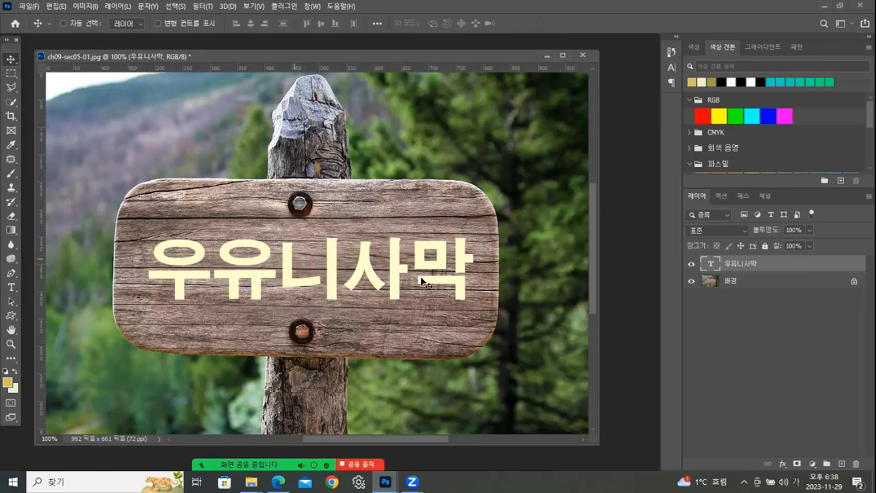
- Apply a bevel and emboss effect (경사와 엠보스) to the text layer with the 쿠션 엠보스 style
left_click(784, 464)
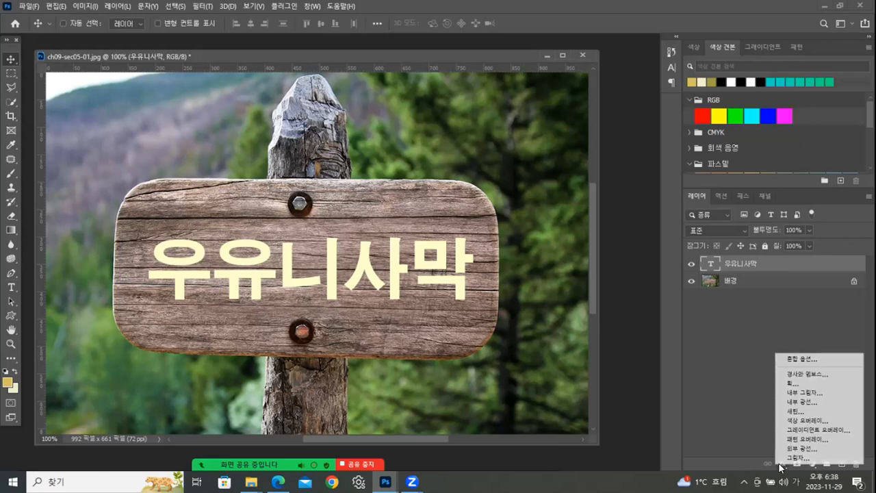
left_click(803, 375)
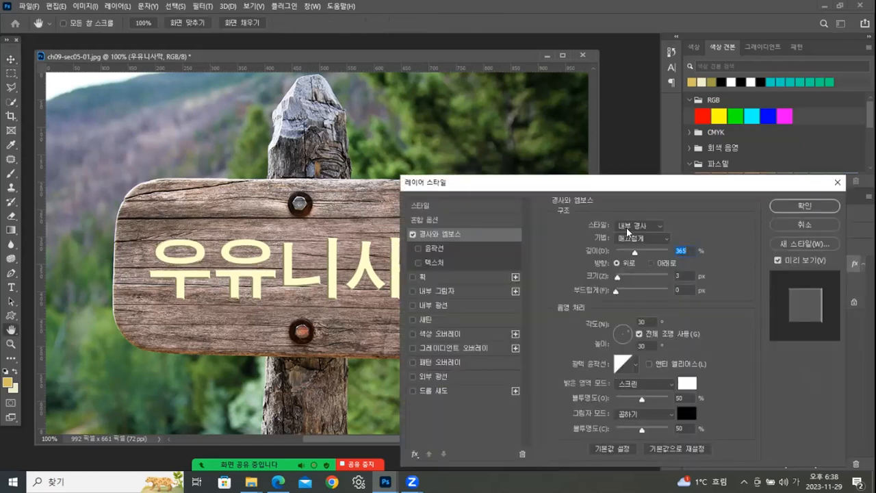
left_click(627, 232)
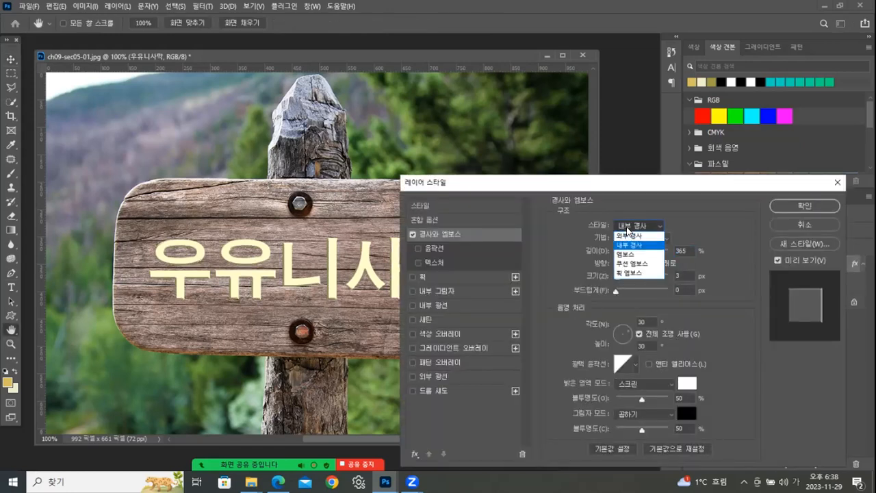
left_click(627, 264)
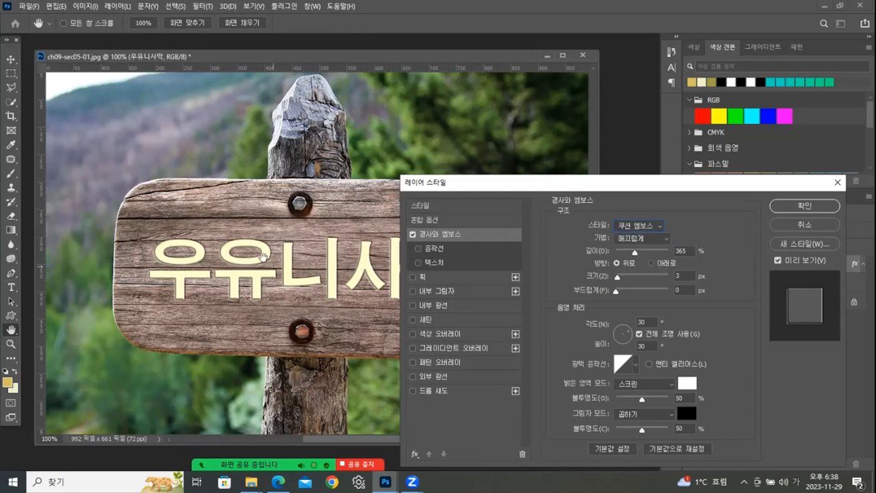
left_click(786, 207)
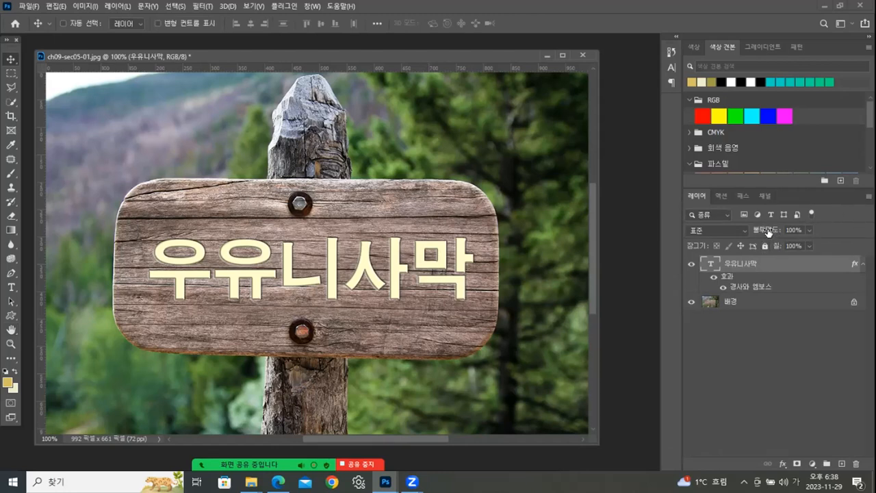
- Try the text layer at 0% opacity and restore it to 100%
left_click(810, 230)
left_click_drag(763, 242, 743, 241)
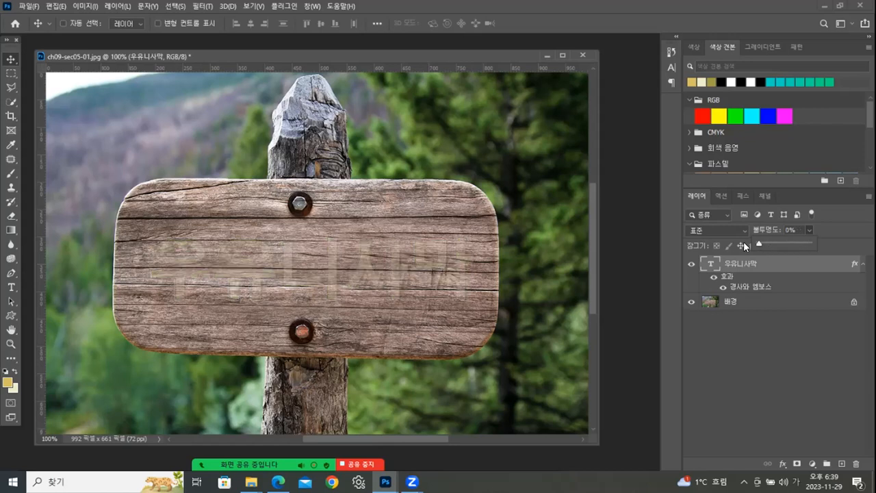
left_click(828, 245)
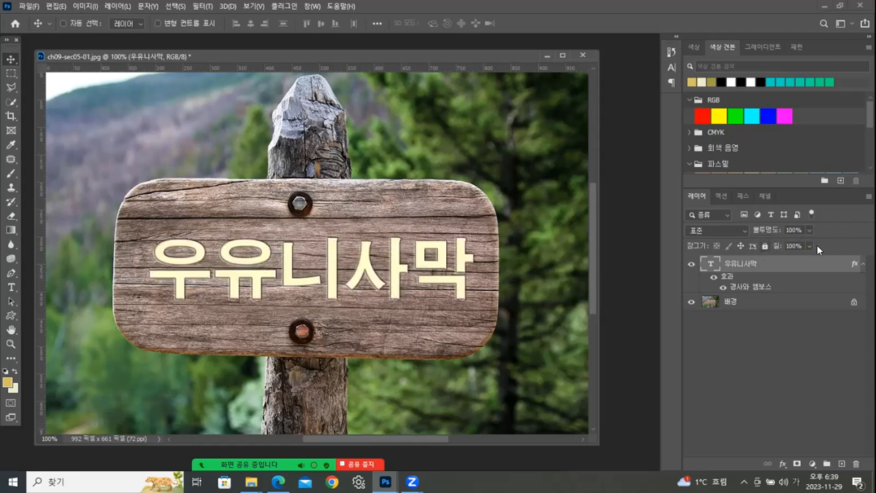
- Set the text layer's fill to 0%, keeping opacity at 100%, and shift the image window slightly
left_click(809, 244)
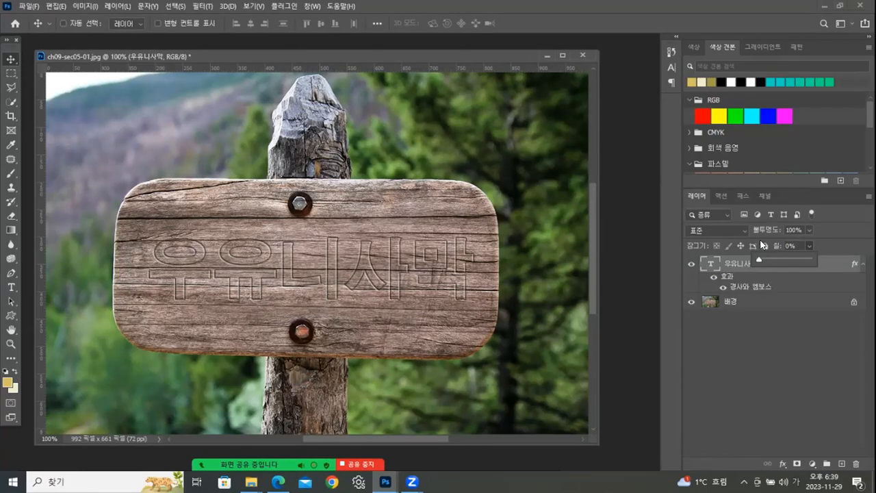
left_click(840, 233)
left_click_drag(354, 55, 373, 53)
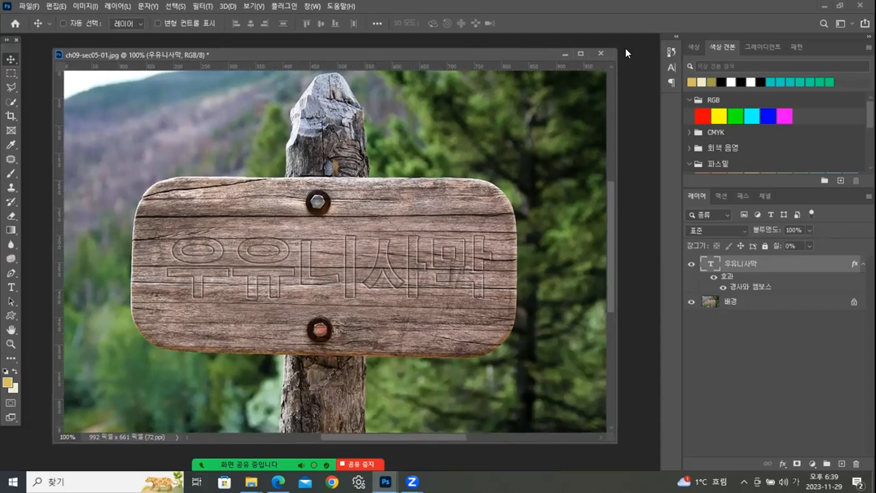
left_click(603, 50)
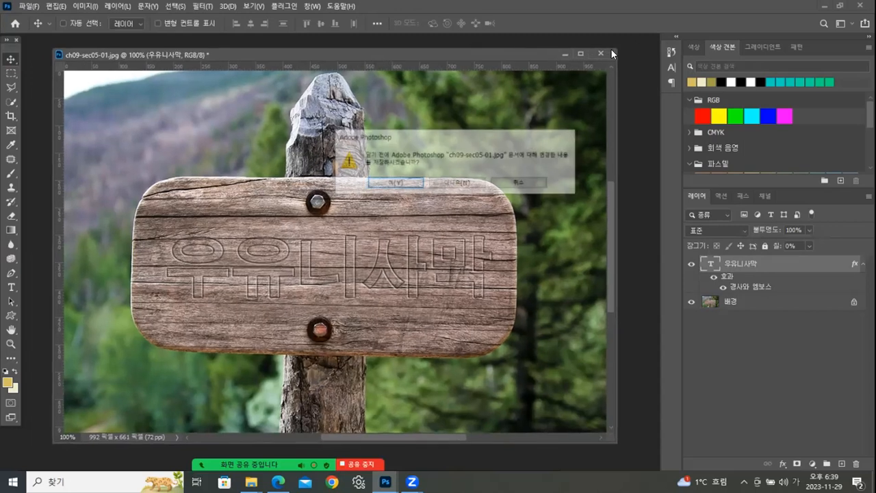
left_click(521, 186)
left_click(29, 7)
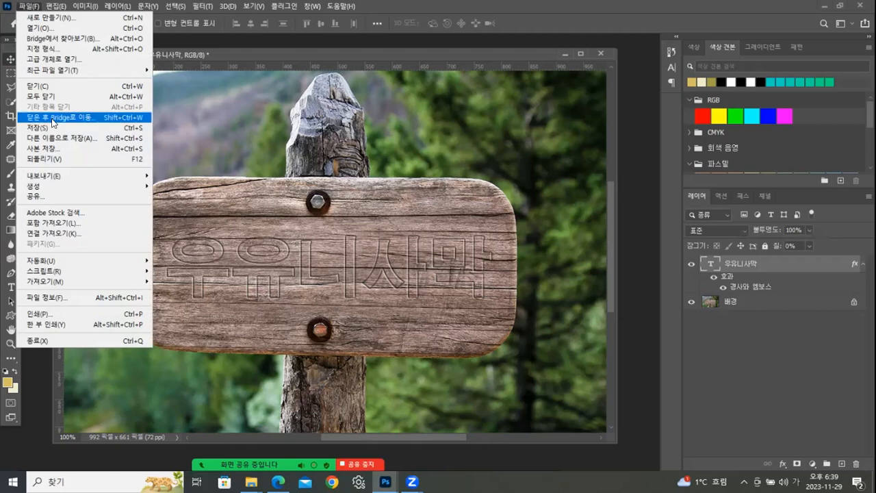
left_click(611, 228)
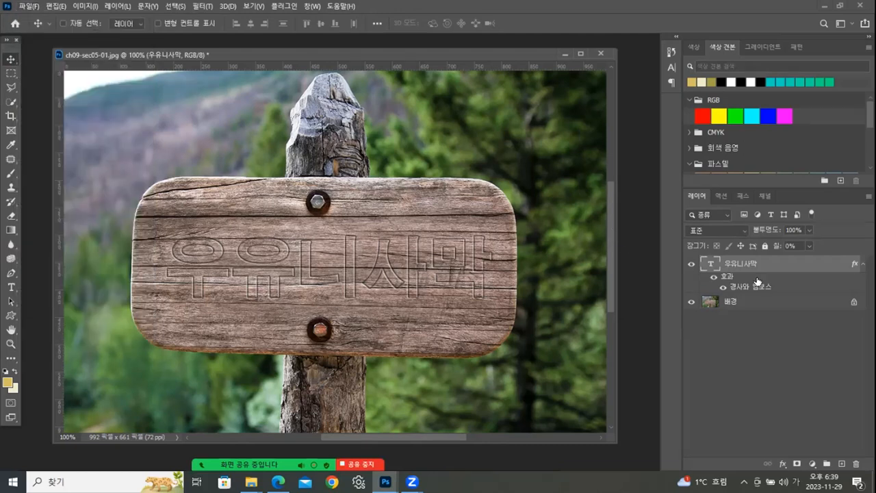
- Set the text layer's fill to 100% and deselect the layer
left_click(811, 244)
left_click_drag(812, 259, 857, 257)
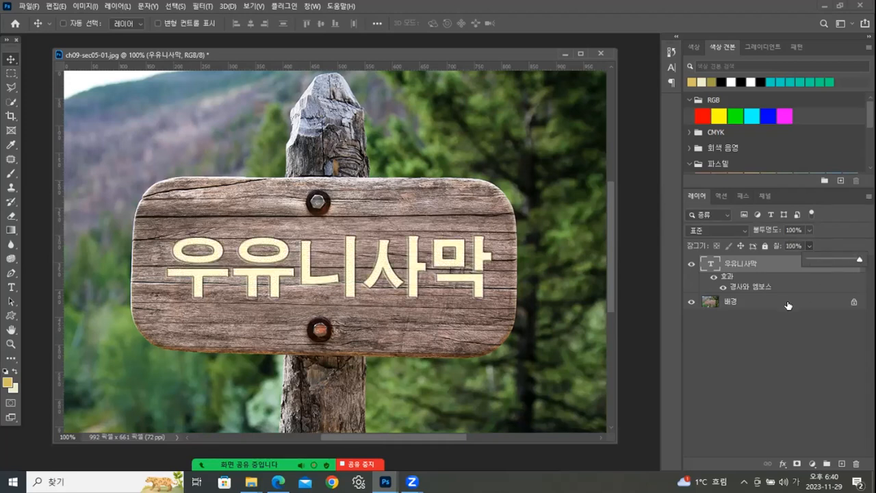
left_click(807, 327)
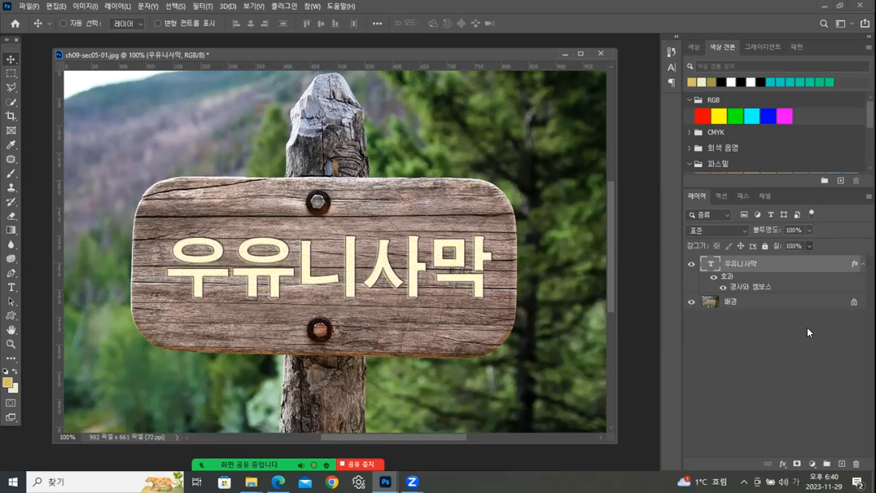
- Change the colour of the 우유니사막 text to white (ffffff) and commit the edit
double_click(713, 267)
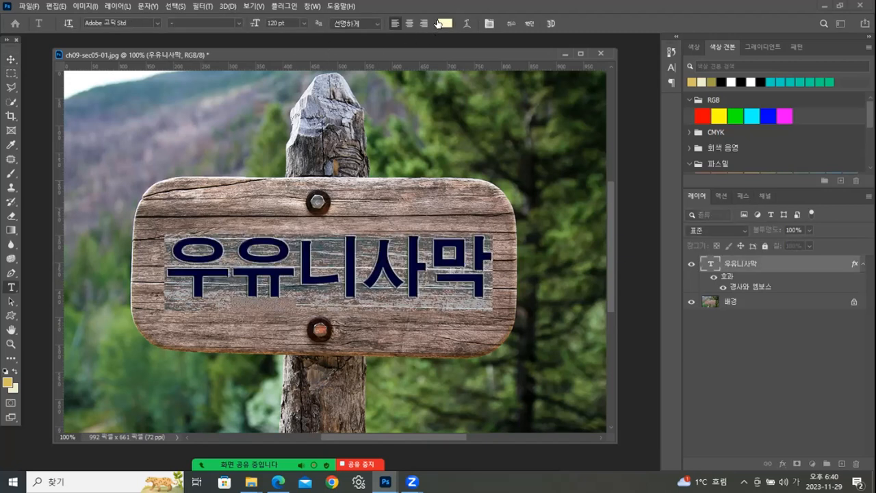
left_click(445, 23)
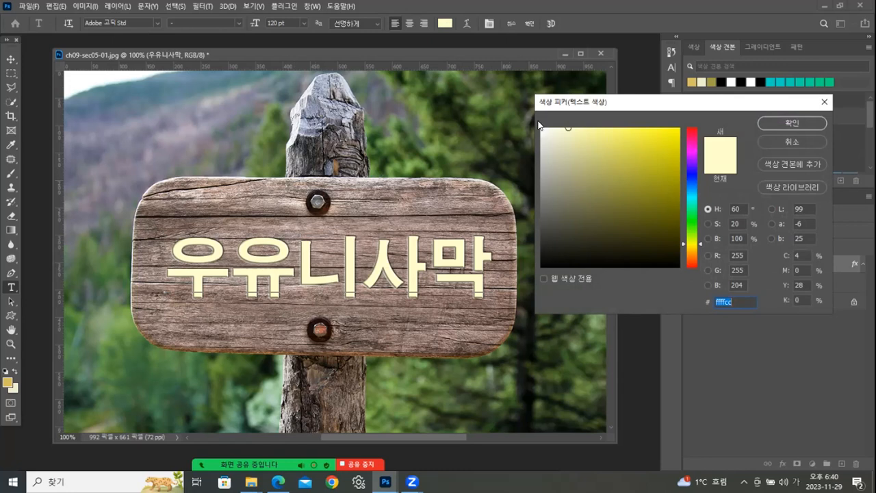
type("ffffff")
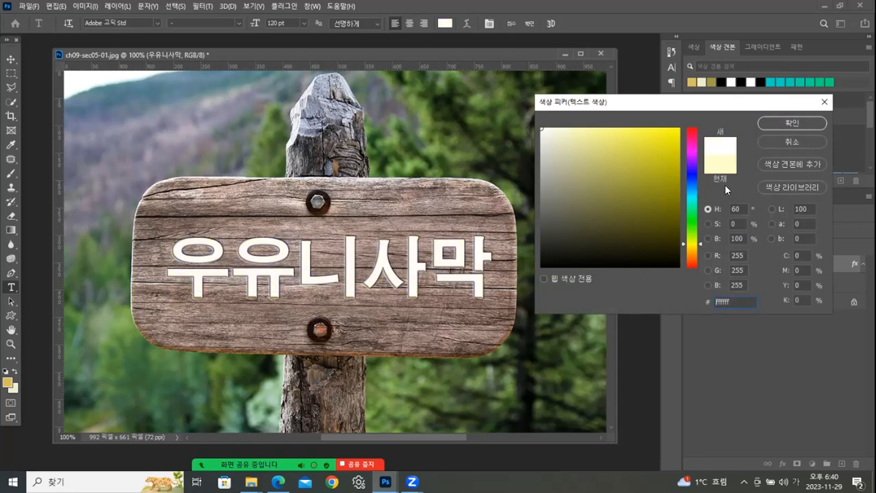
left_click(773, 122)
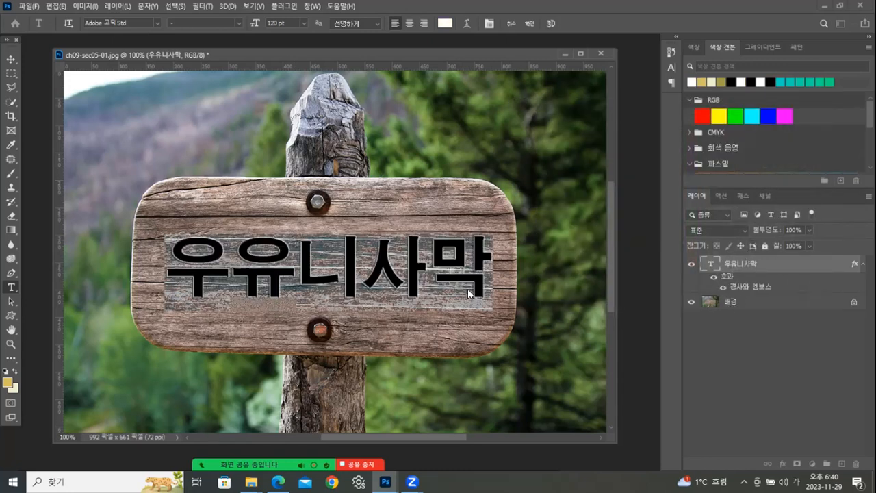
left_click(11, 72)
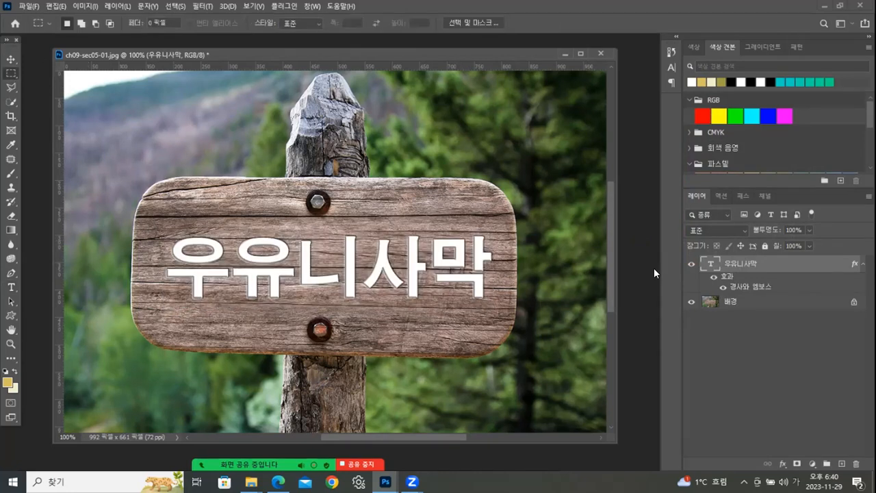
- Reopen the text layer's Bevel & Emboss settings and turn on the Texture option
double_click(759, 288)
left_click_drag(546, 182, 640, 90)
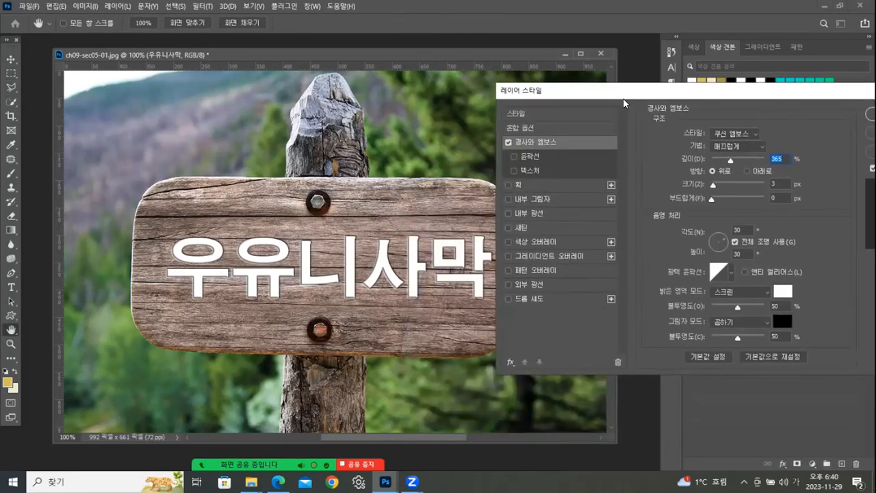
left_click(528, 169)
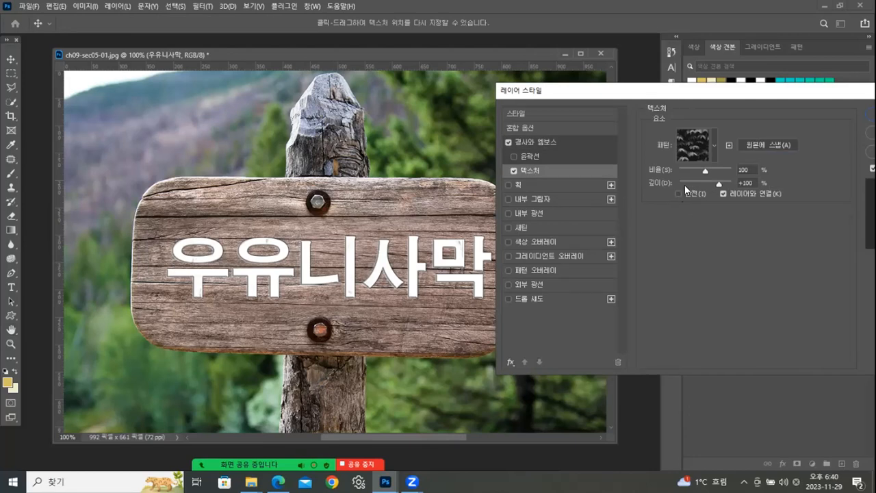
- Try the four patterns of the 나무 group as the texture of the 우유니사막 text
left_click(713, 147)
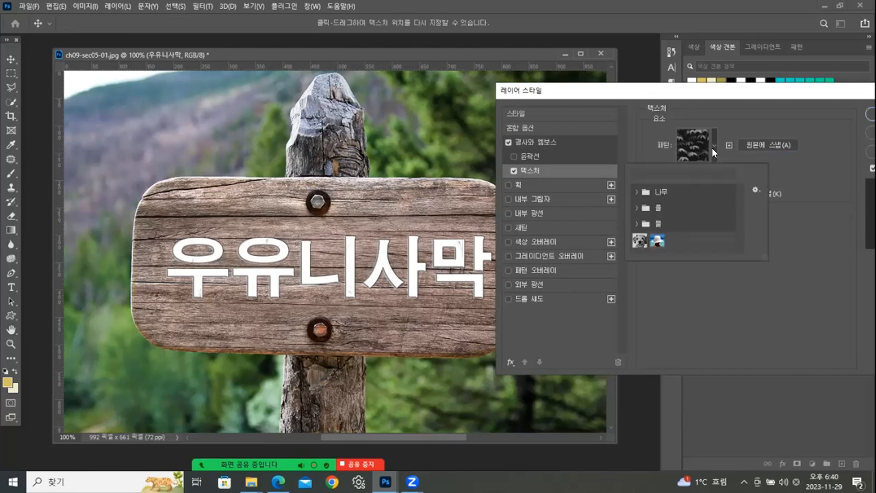
left_click(637, 191)
left_click(685, 209)
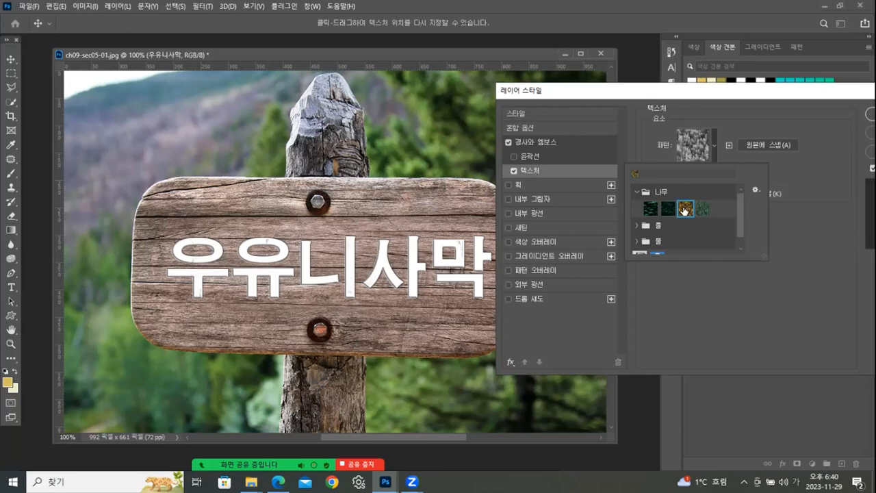
left_click(704, 209)
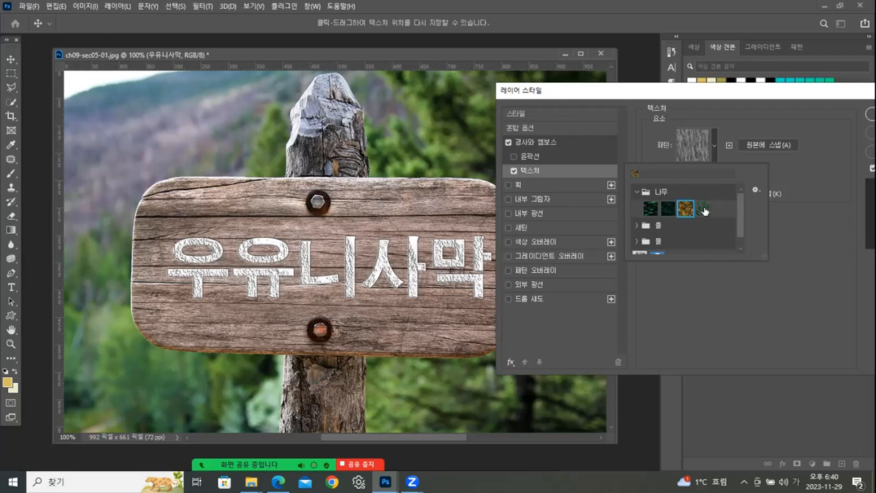
left_click(651, 209)
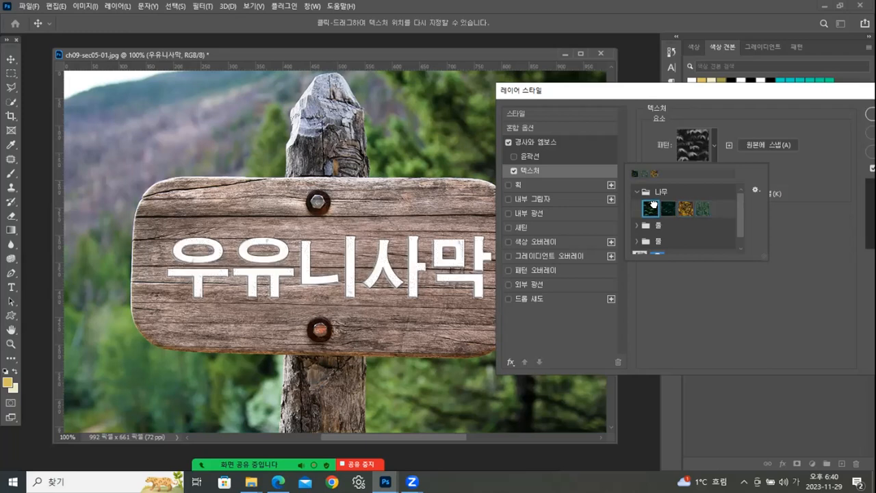
left_click(669, 209)
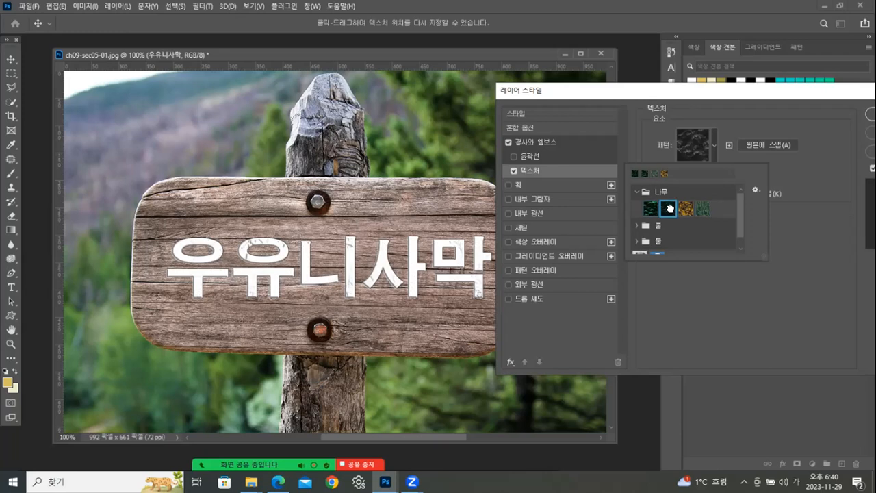
left_click(686, 209)
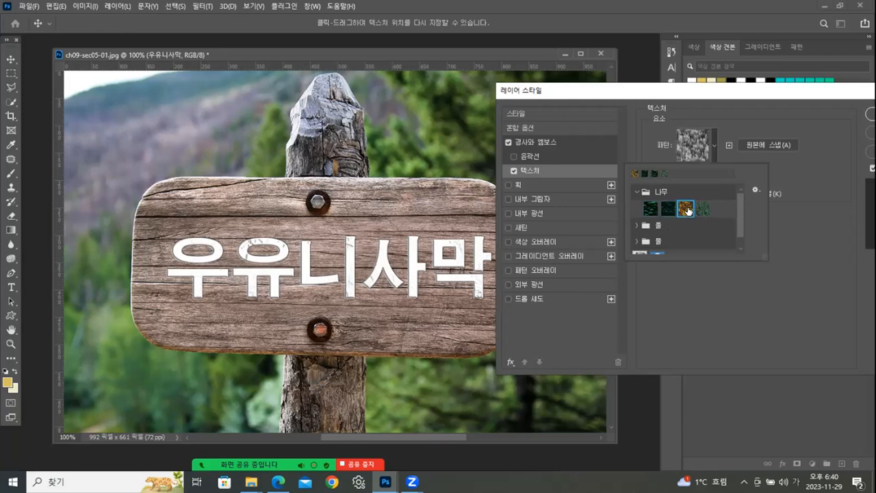
- Try the patterns in the 물 group and choose 물-수영장 as the texture pattern
scroll(744, 238, "down", 1)
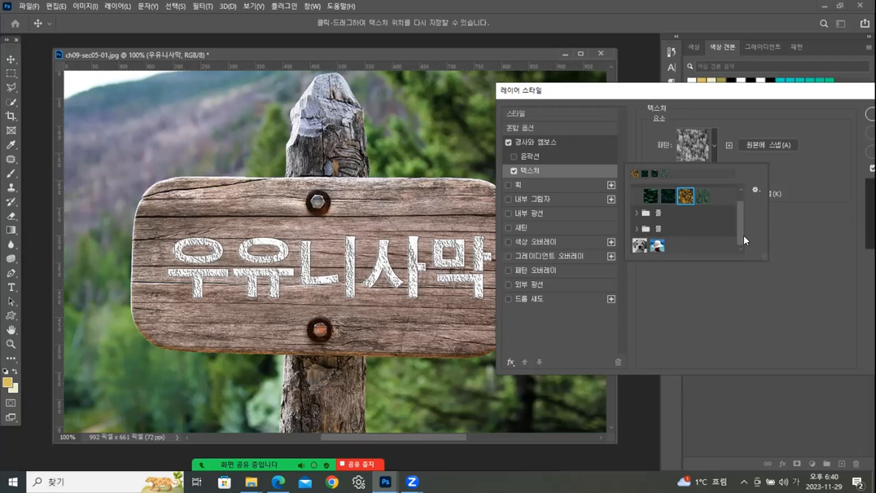
left_click(648, 230)
left_click(653, 245)
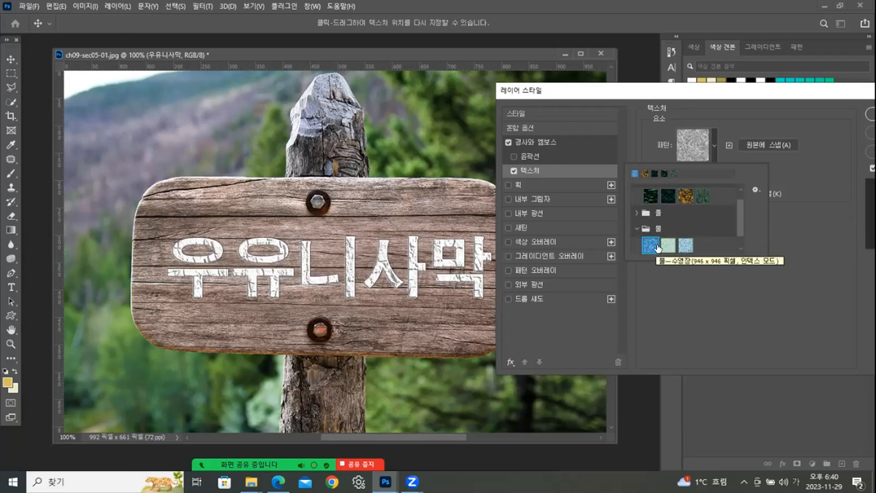
left_click(668, 245)
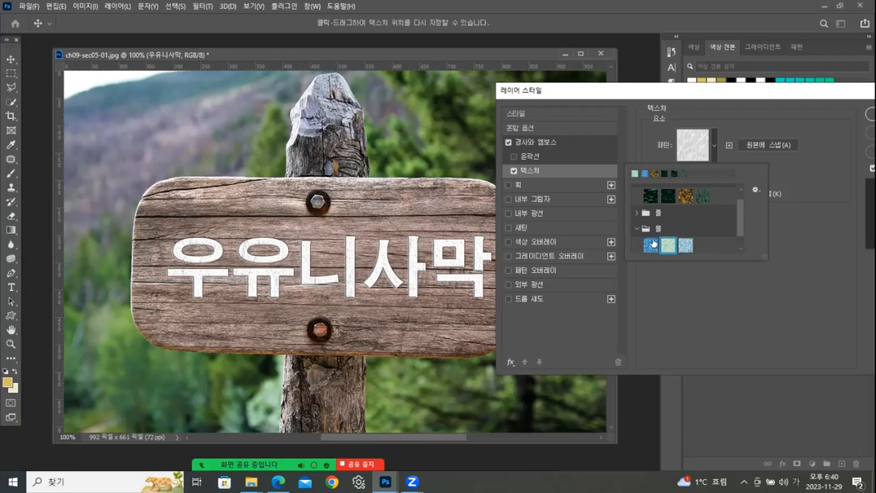
left_click(652, 244)
left_click(784, 156)
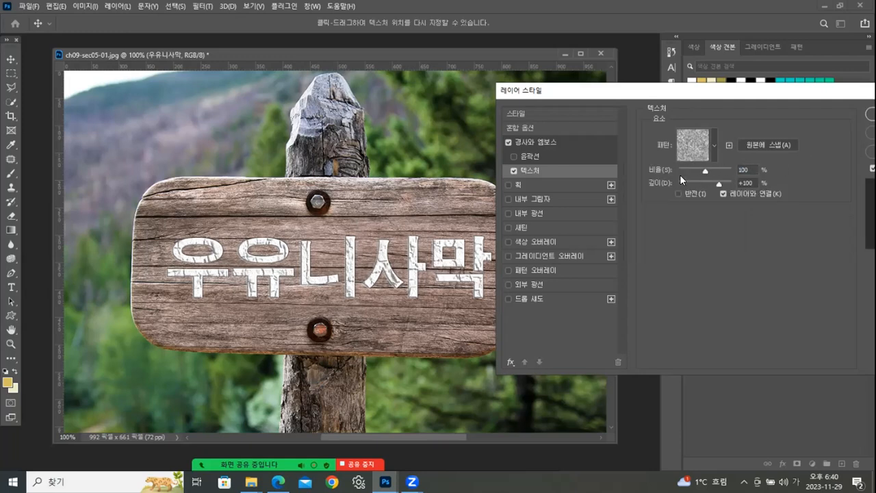
- Set the texture scale to 57% and its depth to +380%, and apply the layer style
left_click_drag(704, 168, 694, 172)
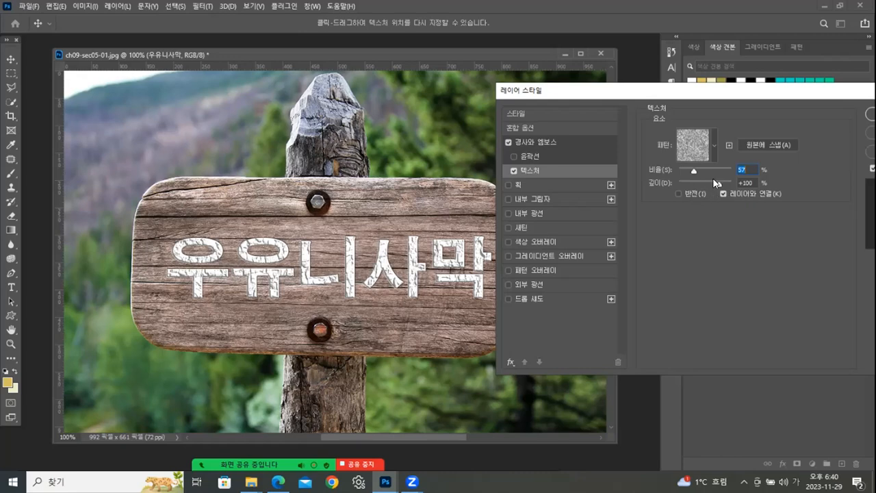
left_click_drag(714, 184, 722, 182)
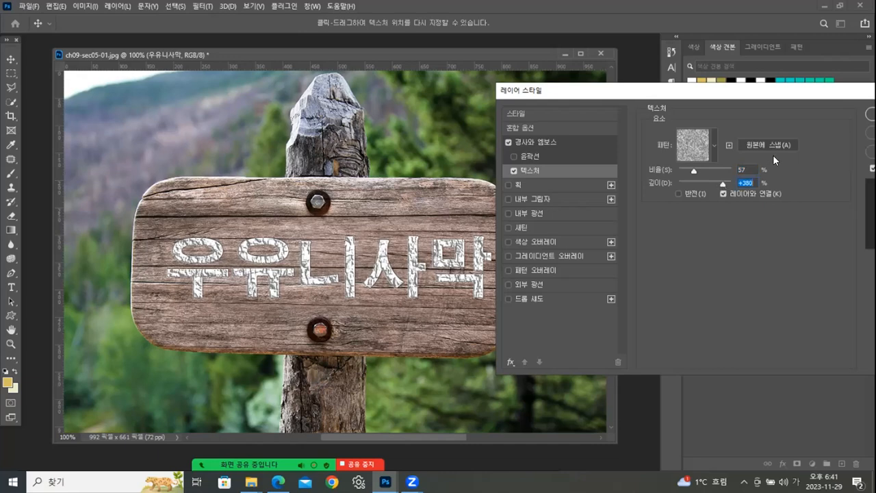
left_click_drag(784, 90, 713, 112)
left_click(809, 136)
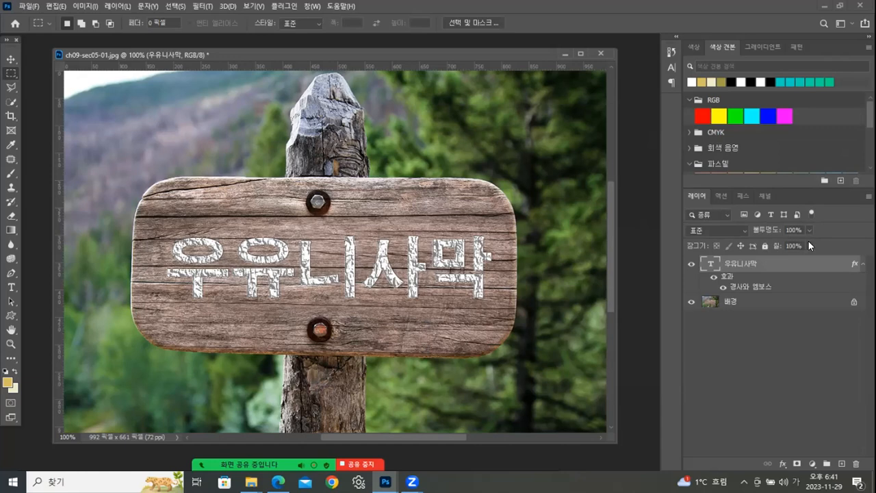
- Try the textured text layer at 0% fill and restore its fill to 100%
left_click(809, 246)
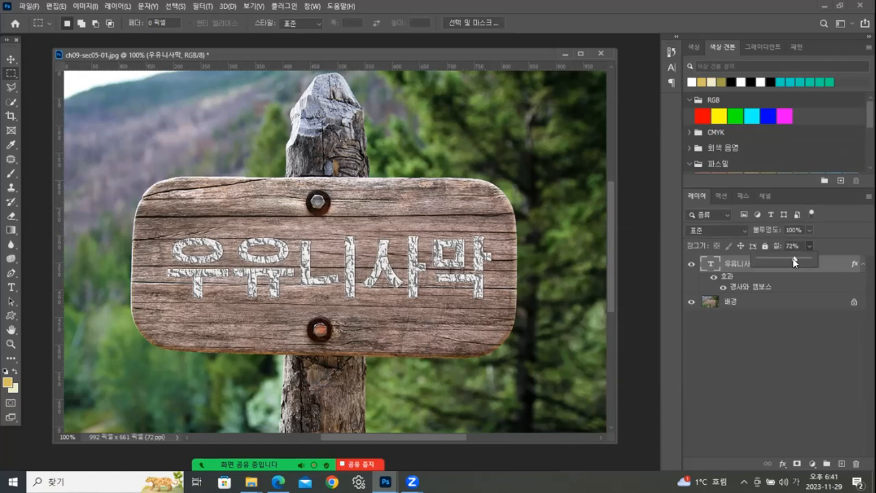
left_click_drag(773, 264, 741, 261)
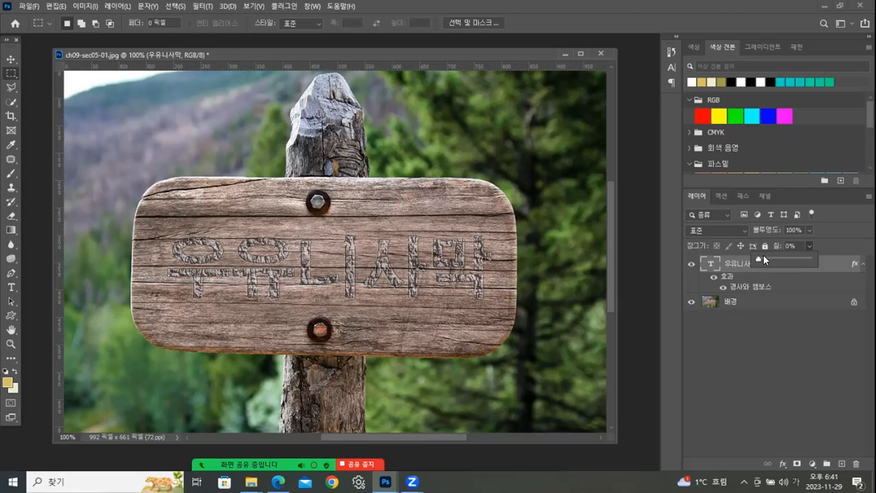
left_click_drag(795, 253, 796, 254)
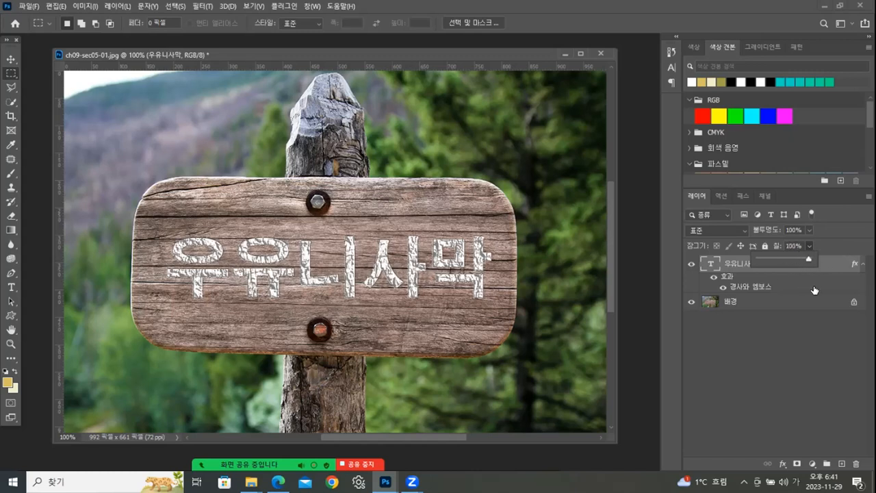
left_click(780, 351)
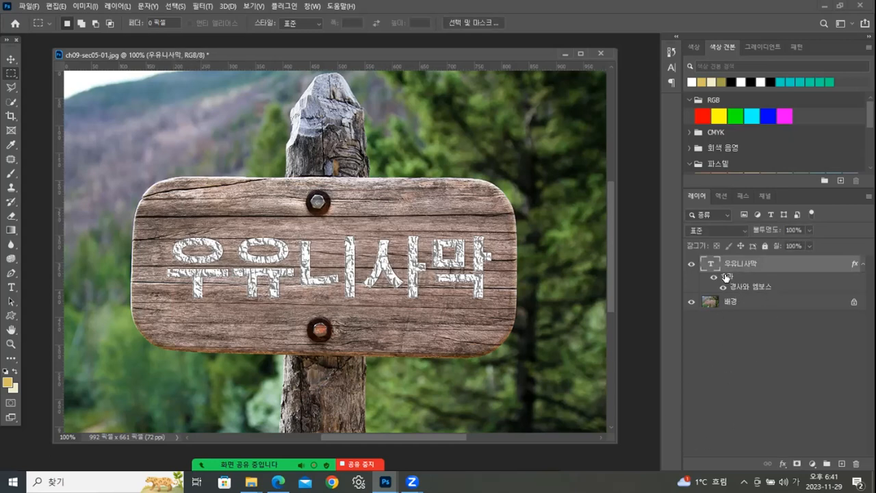
- Add a drop shadow to the text layer and change its texture to the second 나무 pattern
double_click(727, 277)
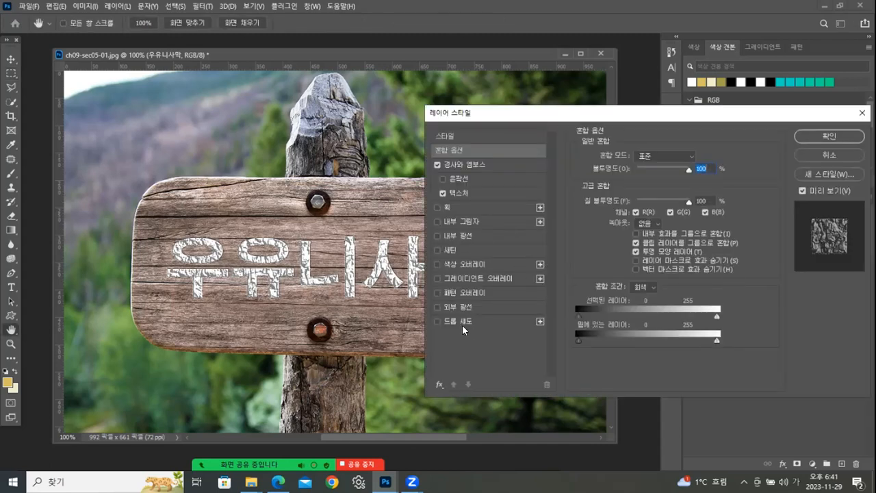
left_click(464, 322)
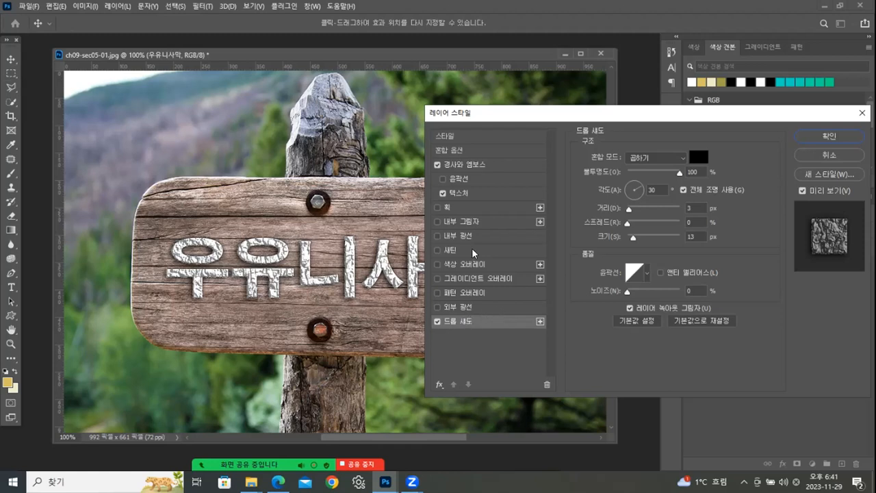
left_click(464, 193)
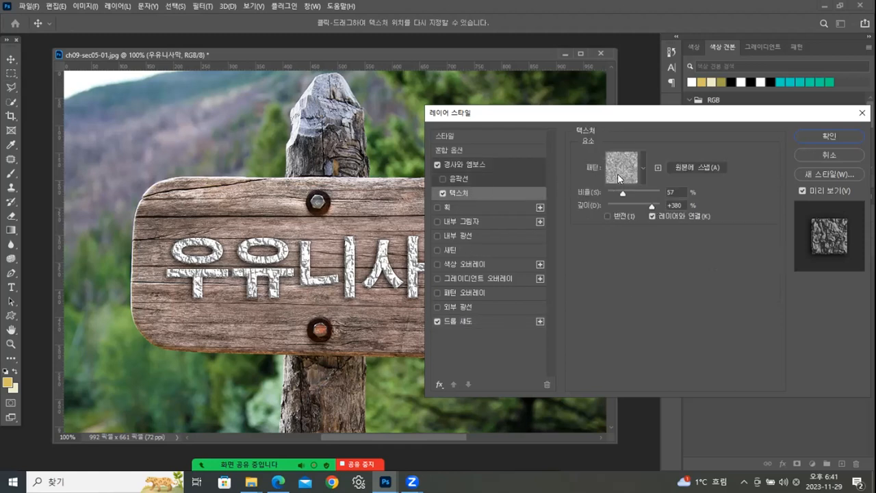
left_click(644, 166)
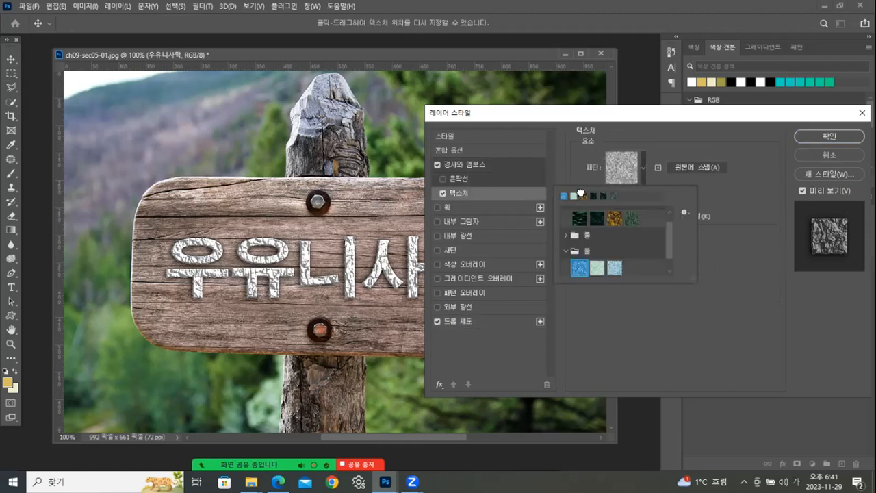
left_click(592, 196)
left_click(597, 218)
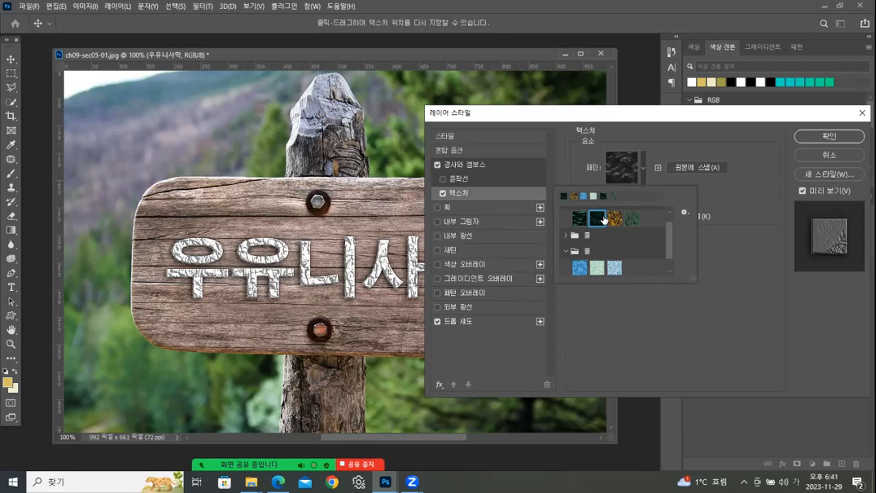
left_click(827, 142)
key("Return")
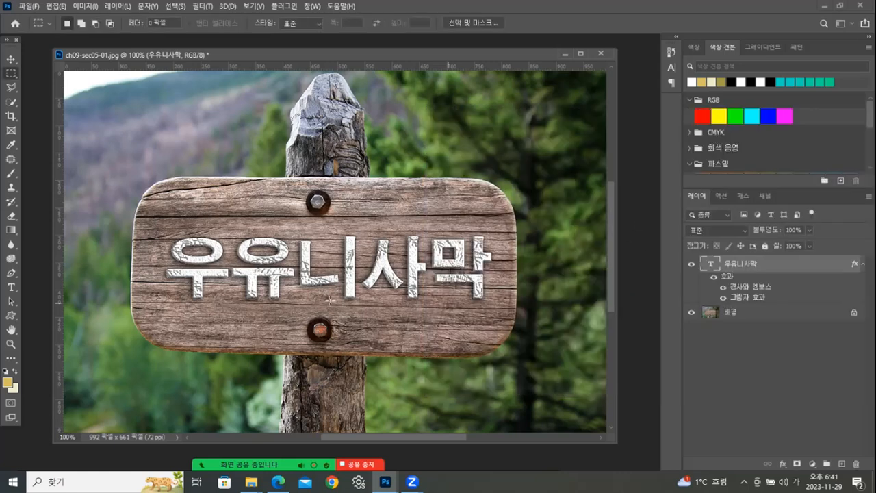
- Start saving a JPEG copy of the sign image and choose the 완성 folder as the destination
left_click(29, 6)
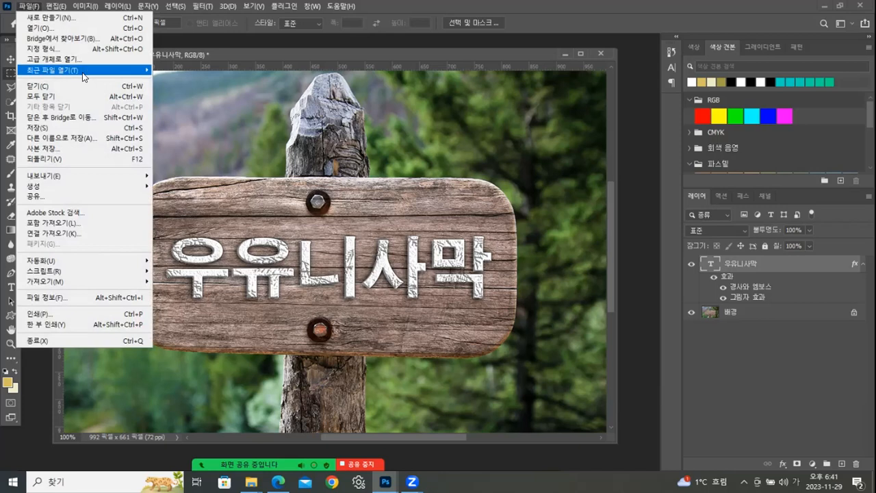
left_click(45, 139)
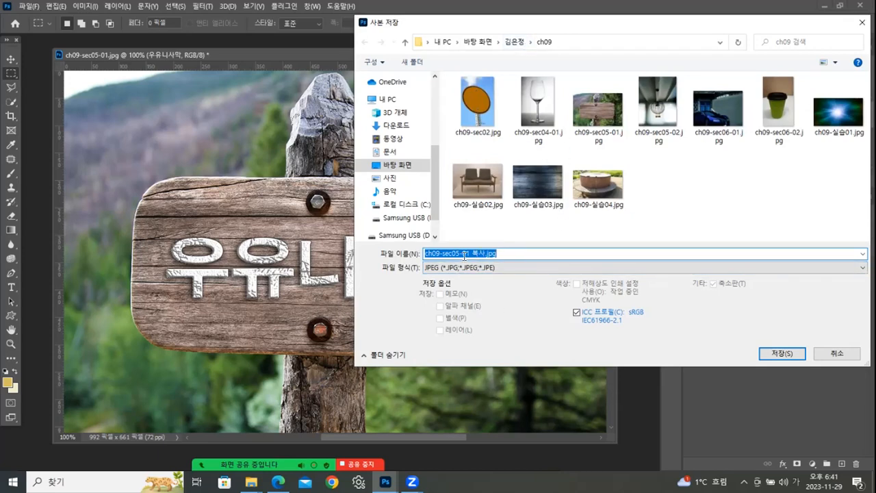
left_click(505, 42)
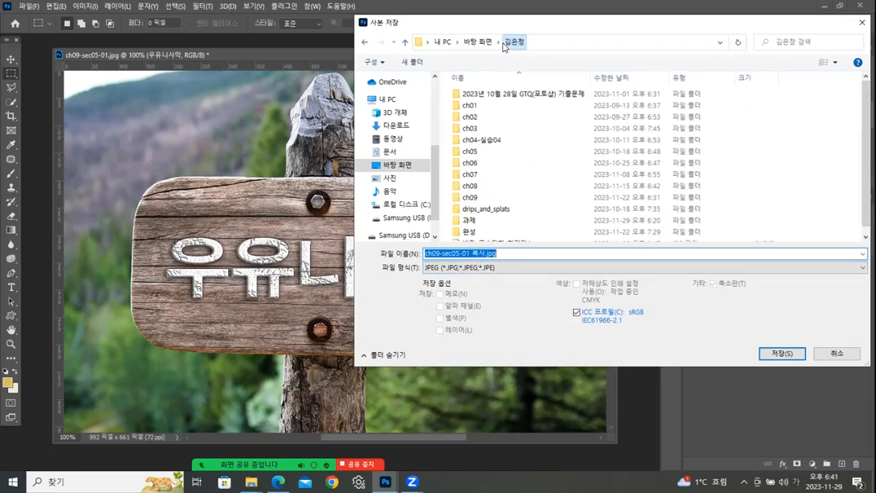
left_click(468, 235)
double_click(468, 235)
- Name the copy 텍스트효과 and save it as a JPEG at quality 11
key("BackSpace")
key("ctrl+z")
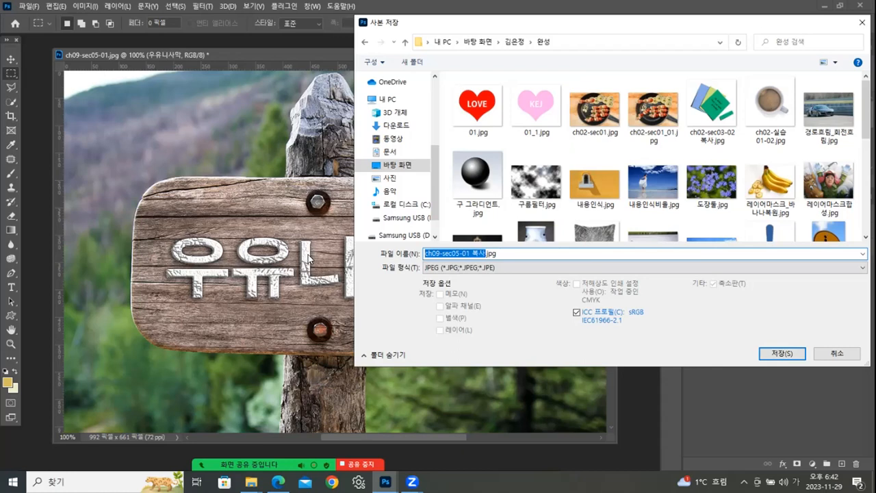
type("레스트")
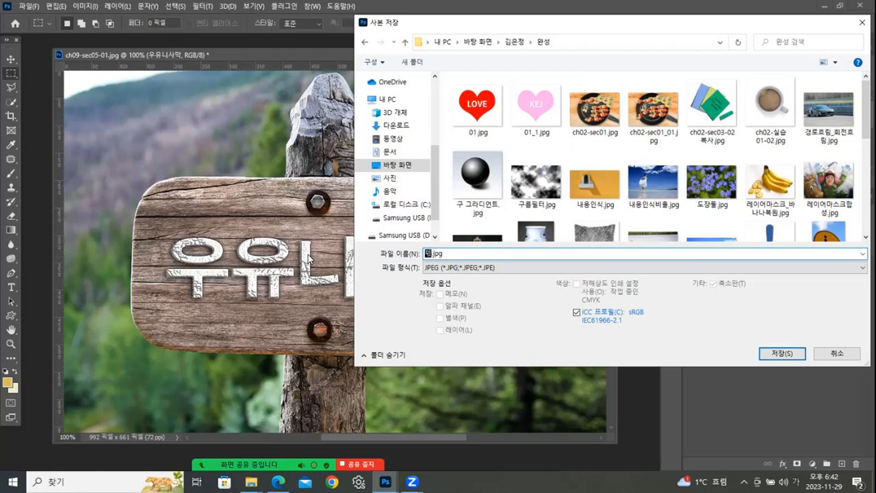
type("효과")
left_click(781, 353)
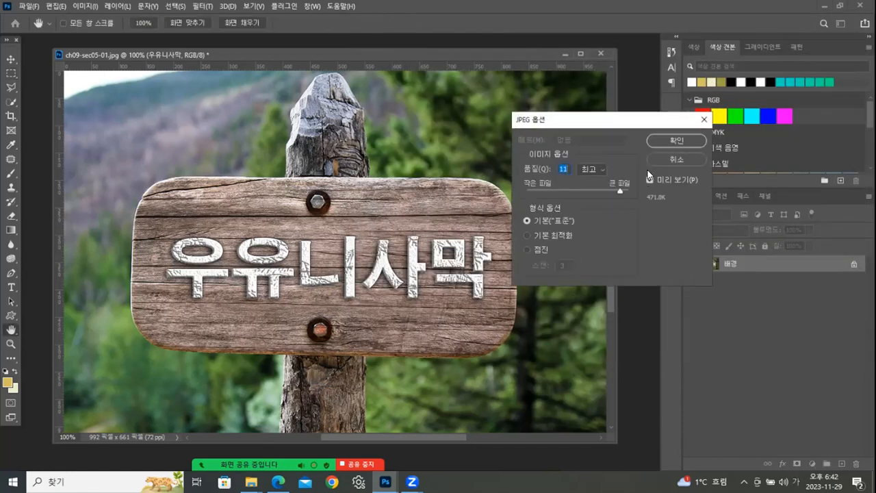
left_click(684, 142)
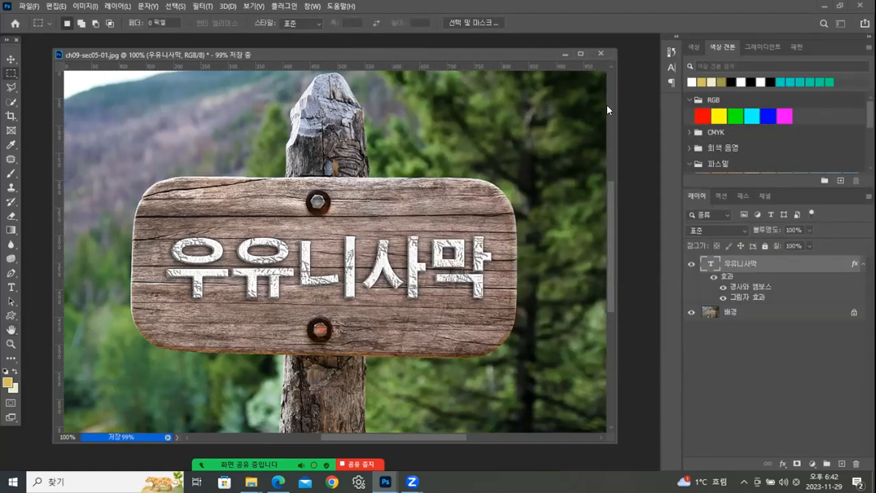
- Close the sign document without saving its changes and switch to the ch09 folder in File Explorer
left_click(602, 54)
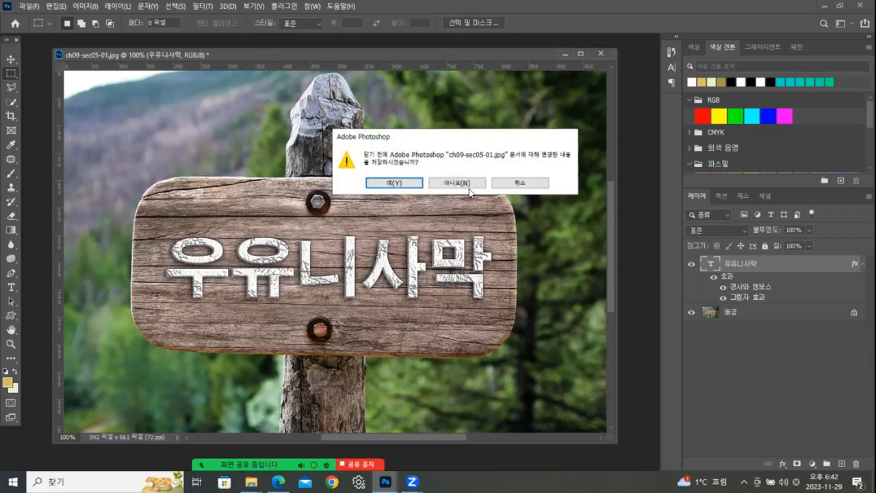
left_click(468, 182)
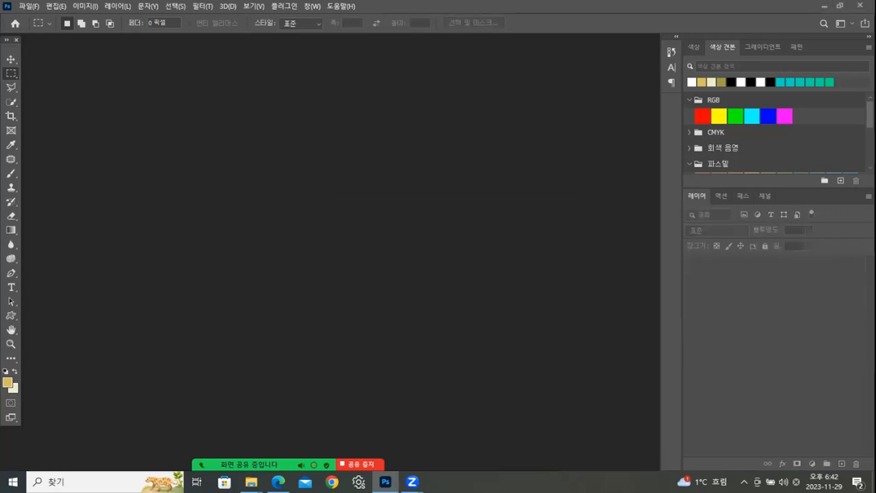
mouse_move(252, 482)
left_click(230, 439)
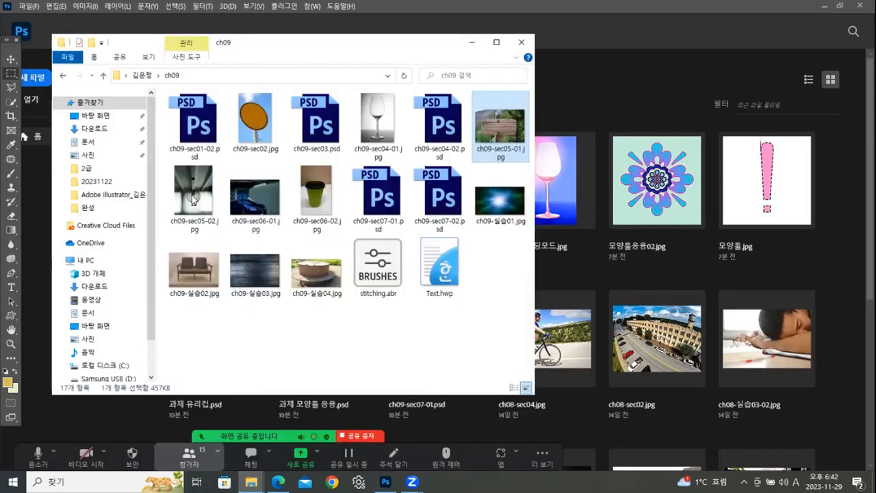
- Open ch09-sec05-02.jpg from the ch09 folder in Photoshop and float its document window
left_click_drag(191, 195, 143, 269)
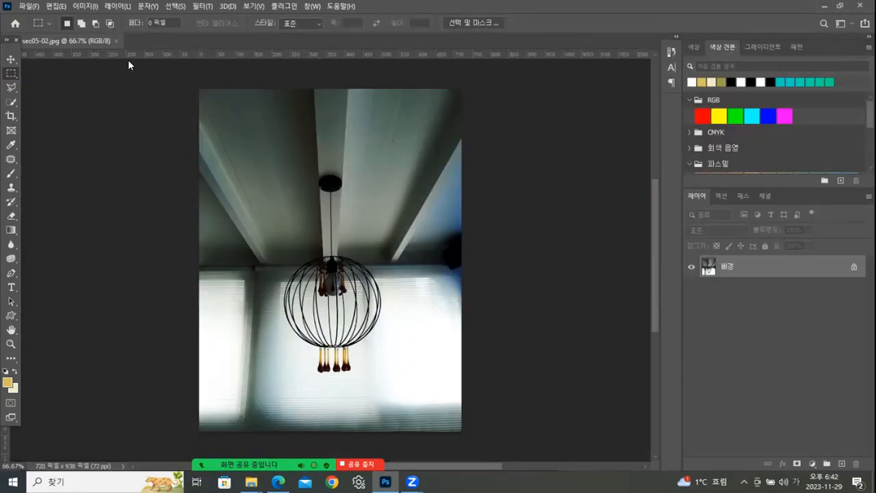
left_click_drag(128, 64, 228, 62)
left_click_drag(340, 48, 342, 48)
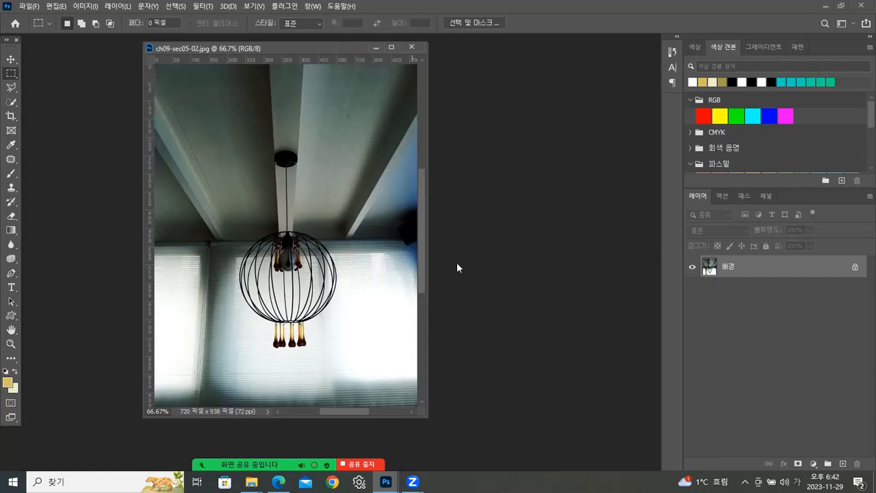
left_click_drag(423, 252, 422, 250)
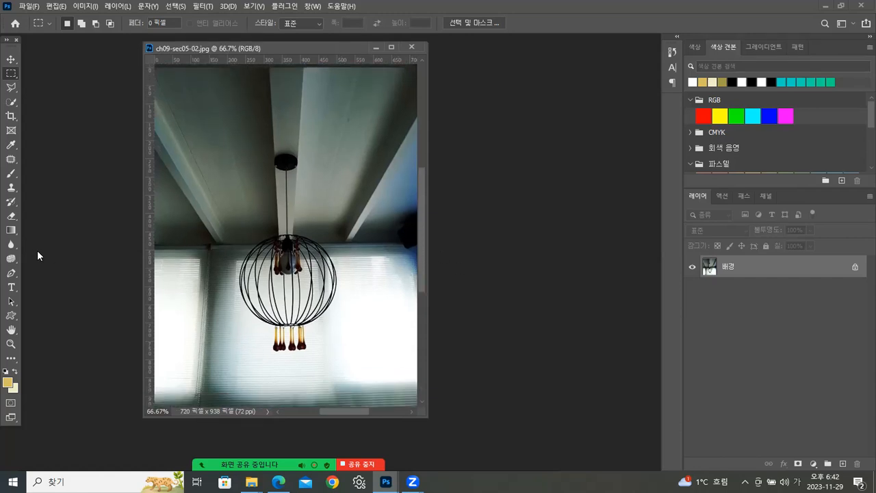
- Choose the Horizontal Type Mask tool and set the font to Times New Roman Regular at 72 pt
left_click(12, 287)
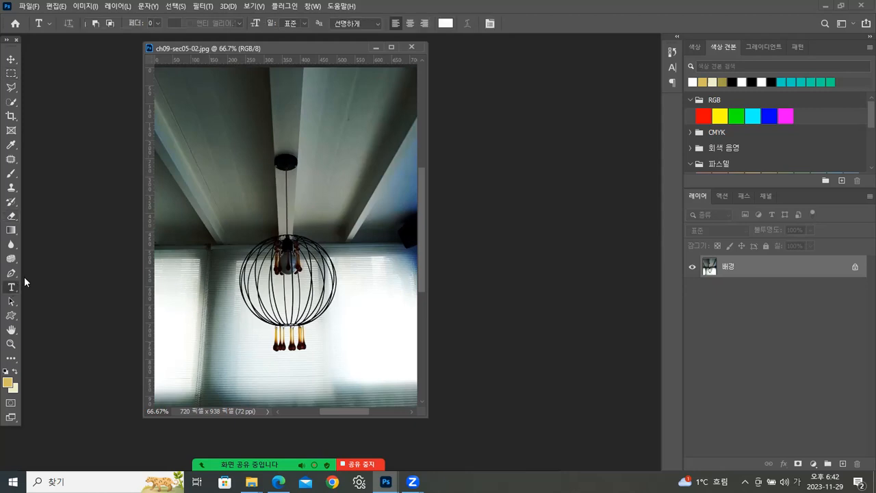
left_click(12, 290)
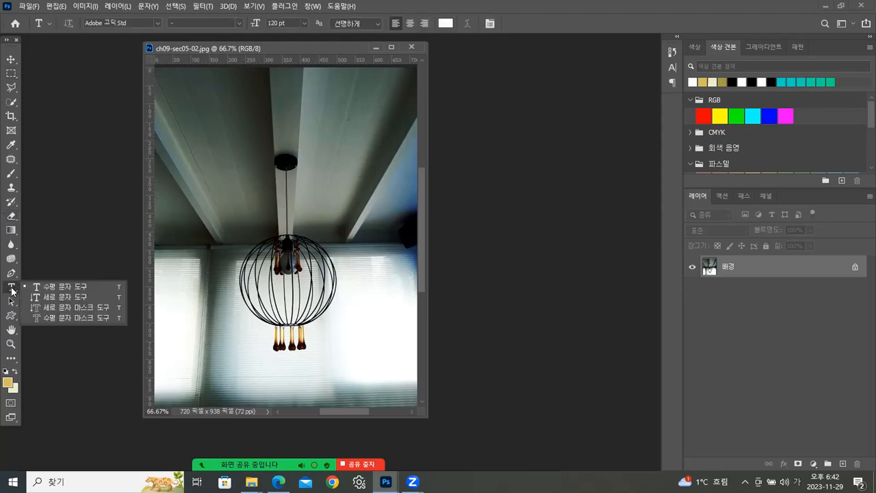
left_click(59, 318)
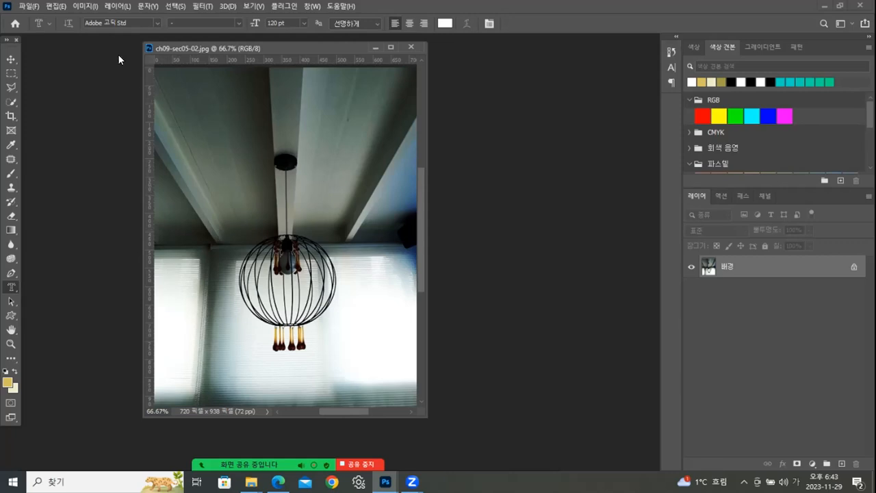
left_click(157, 25)
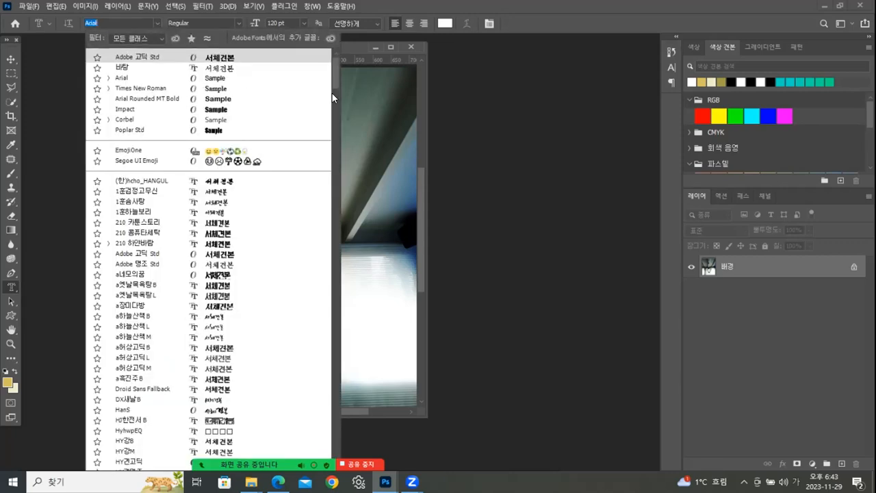
left_click(157, 87)
left_click(304, 23)
left_click(286, 180)
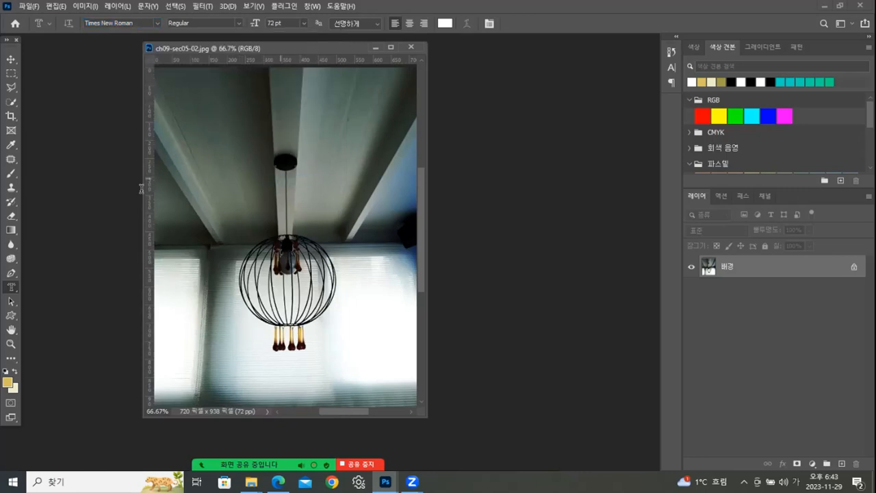
- Enter the mask text TIME on the ceiling above the lamp and format it as 200 pt Times New Roman
left_click(207, 159)
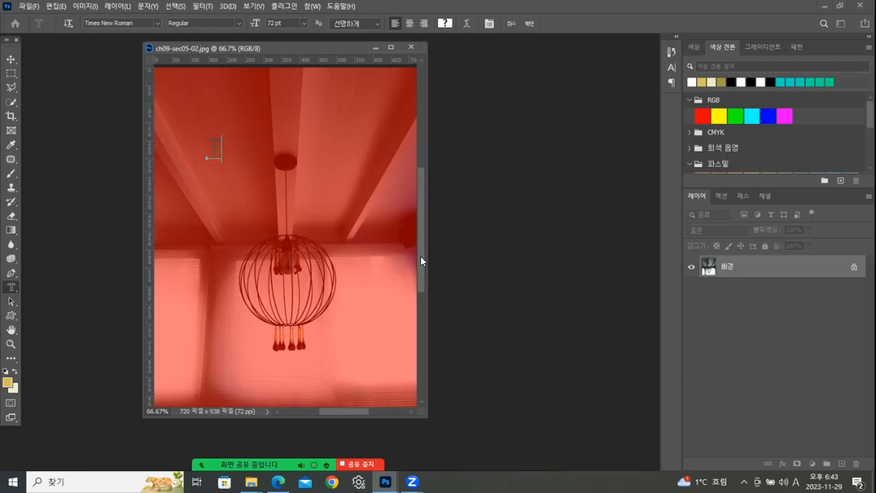
type("TIME")
left_click_drag(266, 146, 189, 148)
left_click(271, 23)
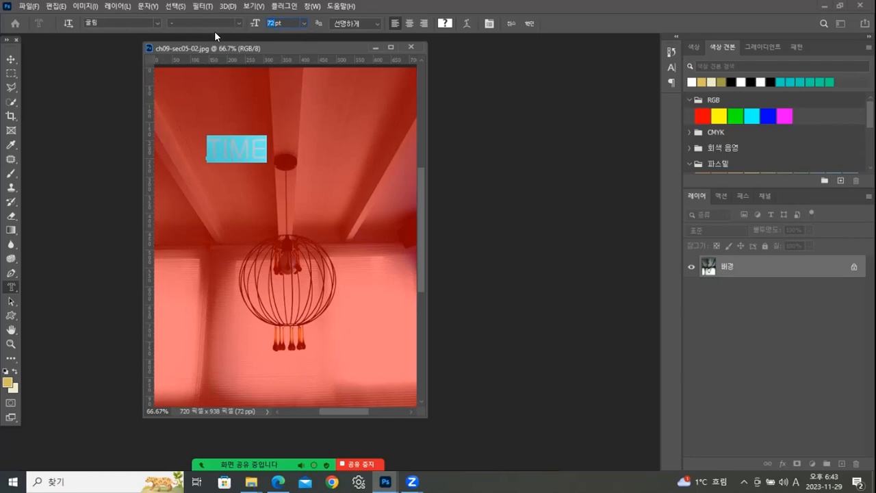
type("200")
left_click(156, 18)
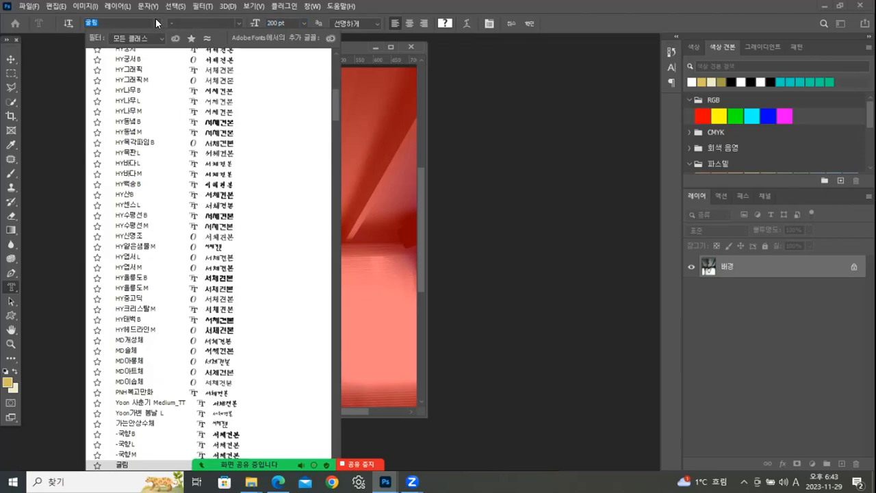
left_click_drag(337, 72, 337, 50)
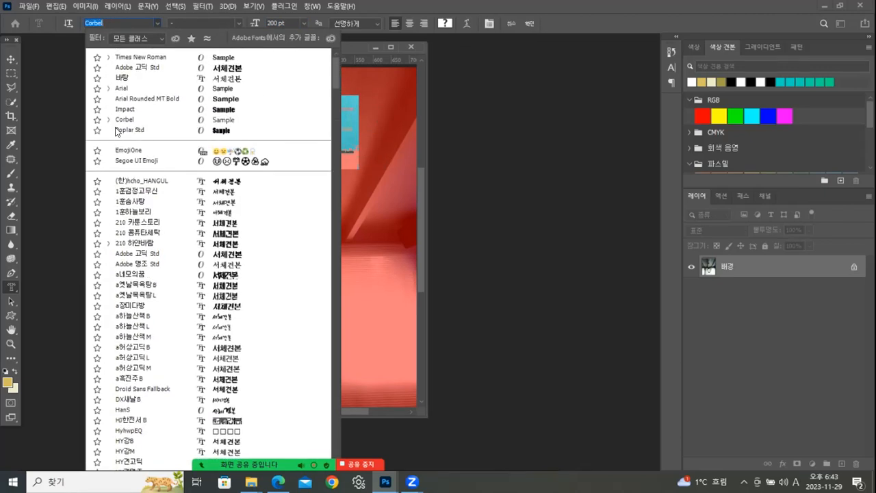
left_click(133, 57)
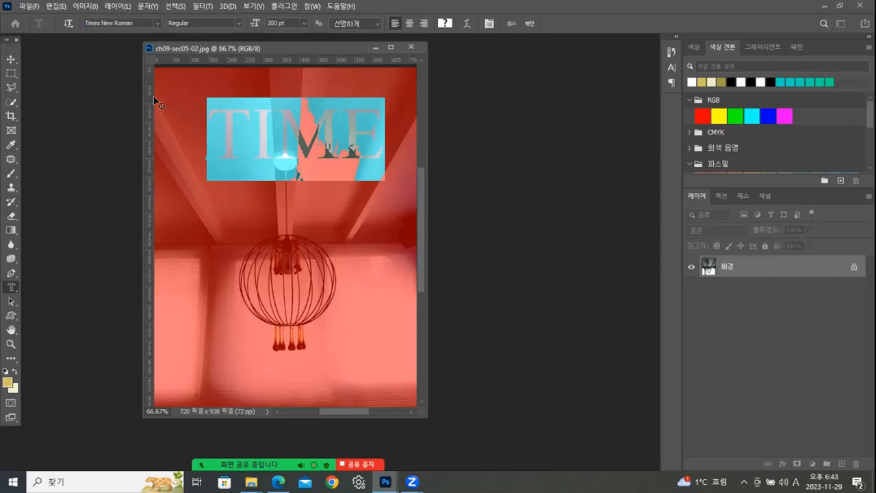
- Check the text's anti-aliasing options and commit the TIME type mask as a selection
left_click(377, 23)
left_click(377, 24)
left_click(372, 120)
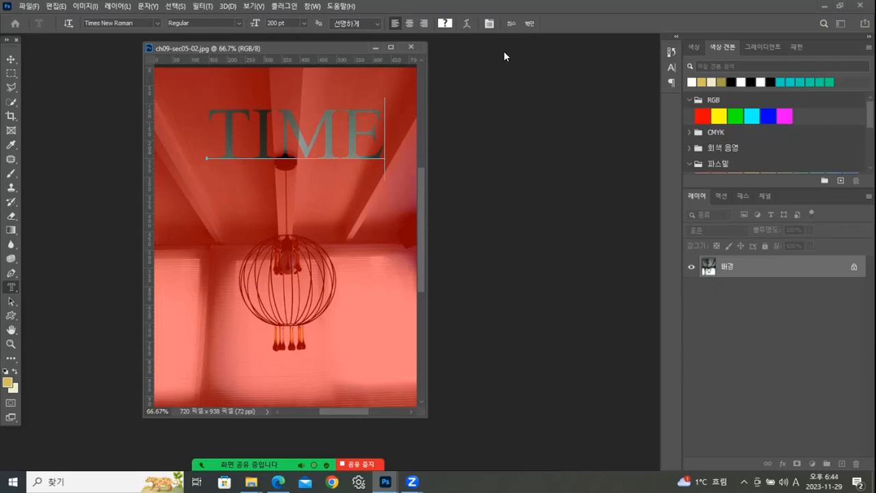
left_click(530, 24)
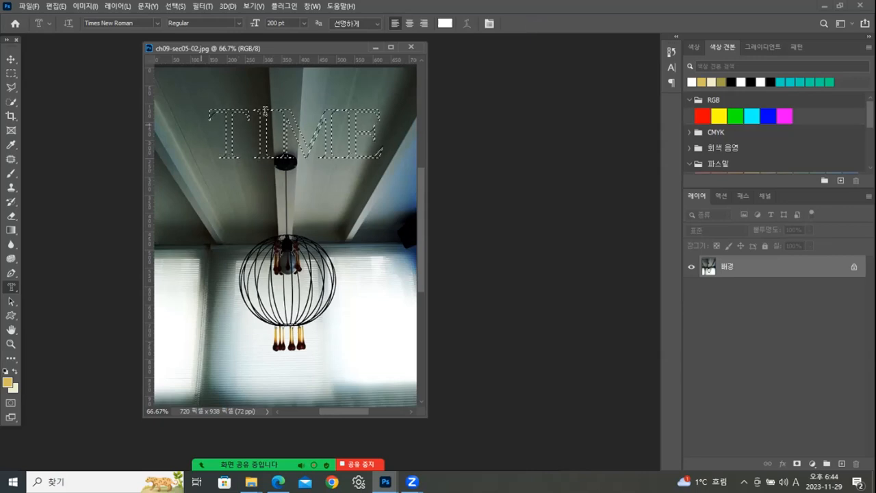
- Try to shift the TIME-shaped area with the Move tool and undo the move
left_click(11, 60)
left_click_drag(230, 147, 211, 131)
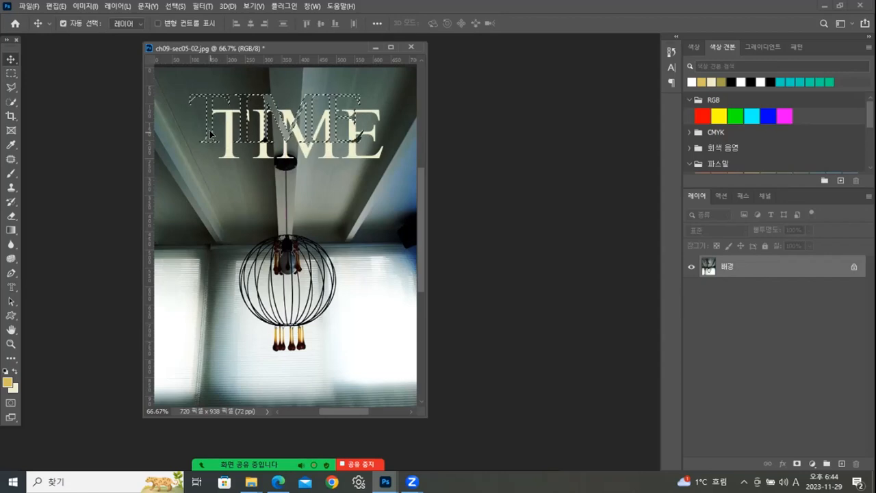
key("ctrl+z")
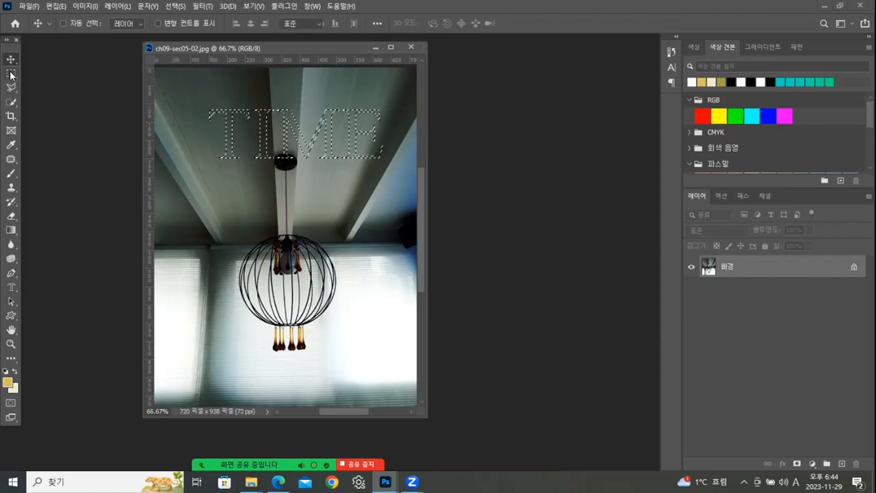
- Shift only the TIME selection outline to centre it above the lamp and copy the selected area to a new layer
left_click(11, 73)
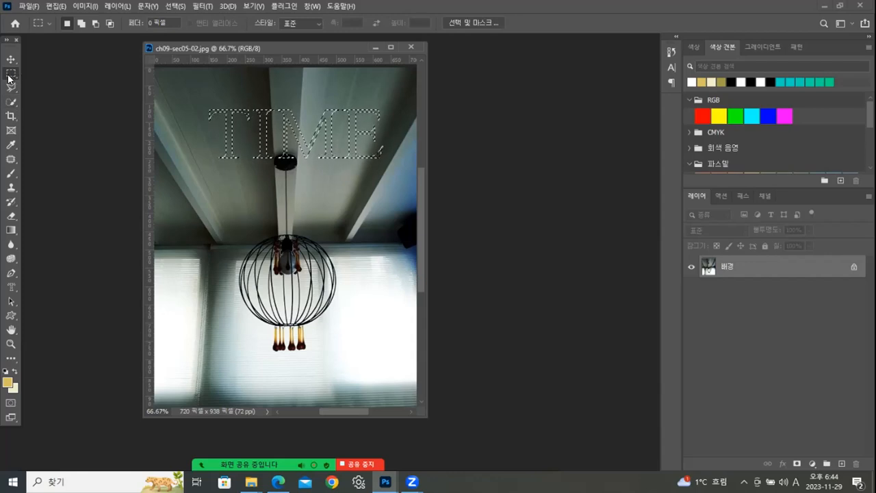
mouse_move(230, 136)
left_mouse_down()
mouse_move(211, 208)
mouse_move(215, 133)
left_mouse_up()
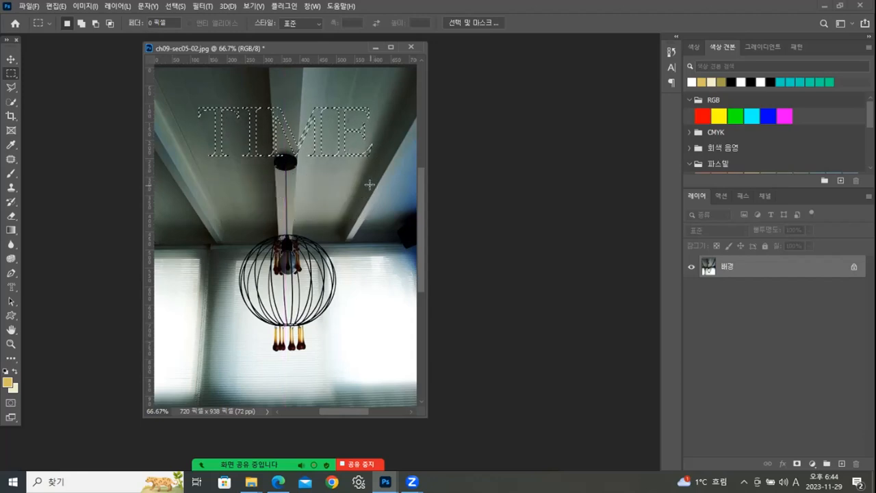
key("ctrl+j")
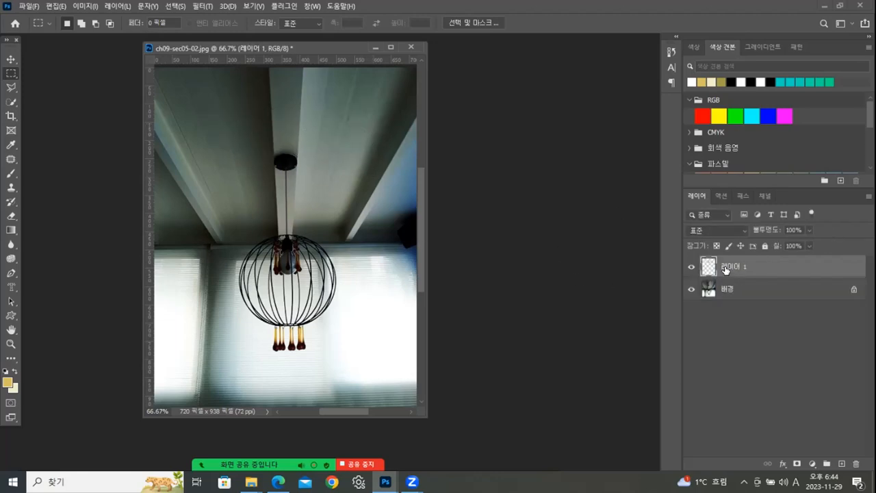
left_click(10, 60)
mouse_move(283, 117)
left_mouse_down()
mouse_move(272, 359)
mouse_move(282, 110)
left_mouse_up()
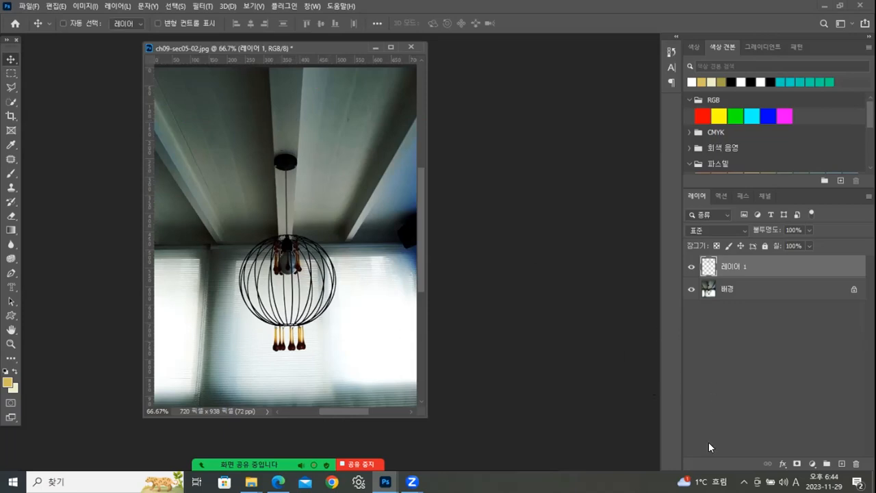
- Adjust the TIME layer's Hue/Saturation to hue -180, saturation +33 and lightness -15
key("ctrl+u")
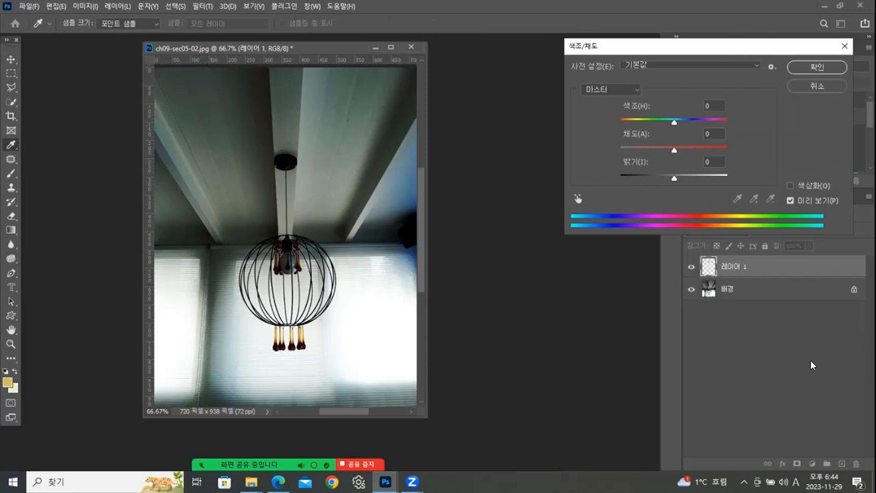
left_click_drag(673, 148, 546, 172)
left_click_drag(621, 149, 692, 156)
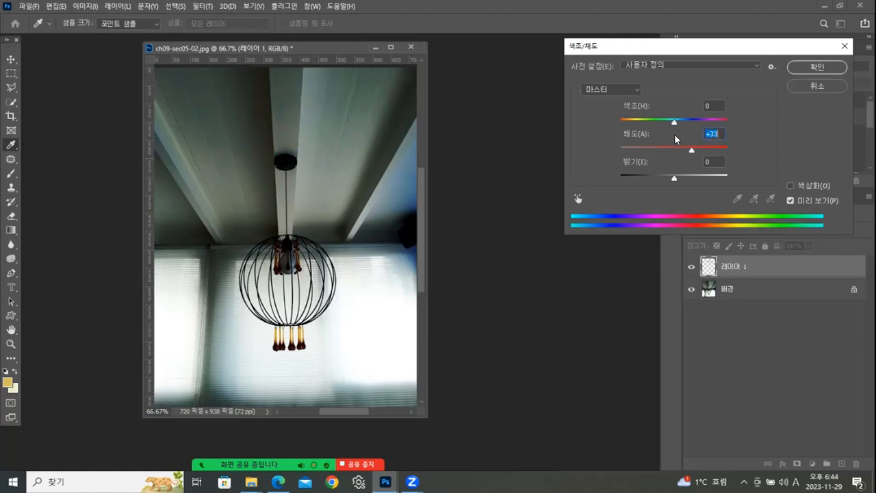
left_click_drag(672, 121, 619, 130)
mouse_move(674, 178)
left_mouse_down()
mouse_move(632, 178)
mouse_move(666, 177)
left_mouse_up()
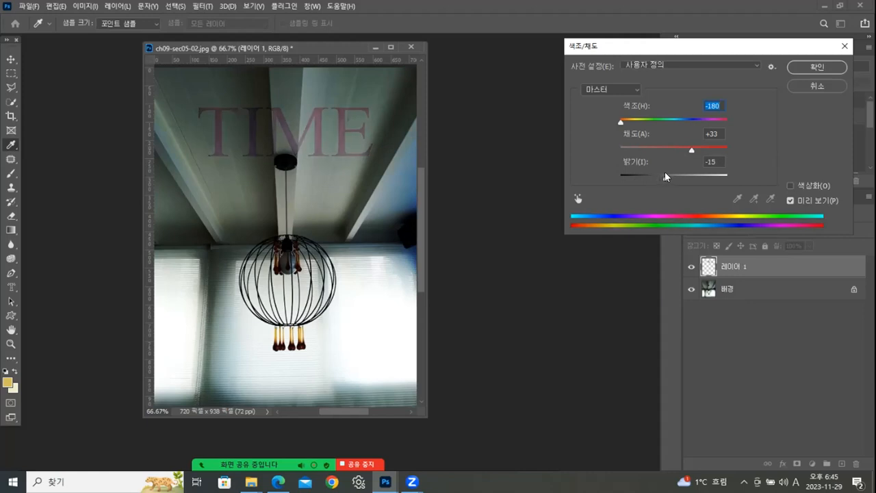
left_click(799, 69)
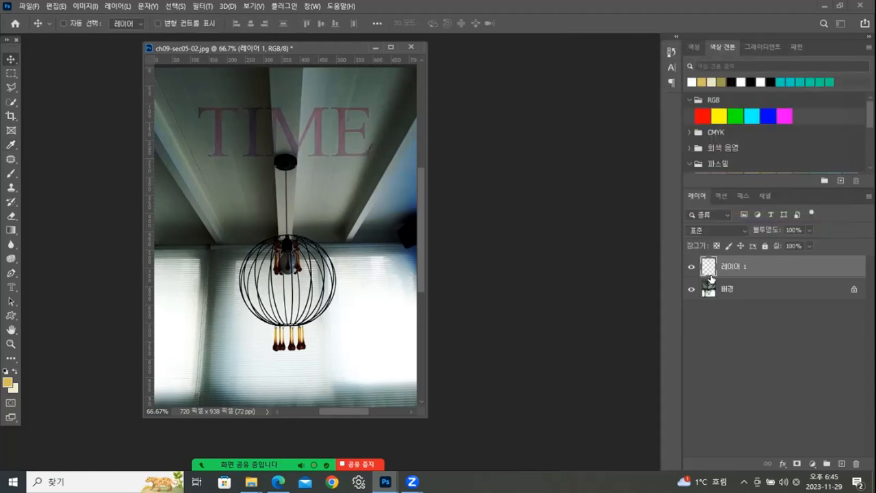
- Add a bevel and emboss effect to the TIME layer with the 쿠션 엠보스 style and inspect the lettering at 100%
left_click(782, 464)
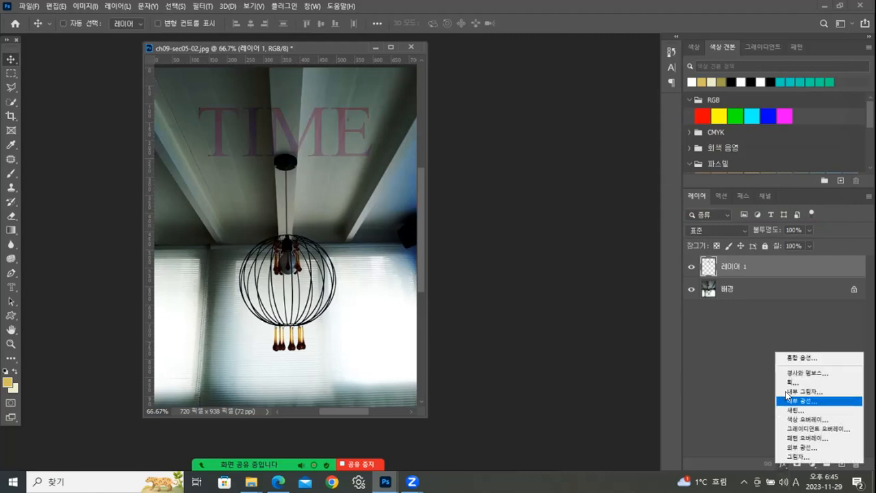
left_click(798, 373)
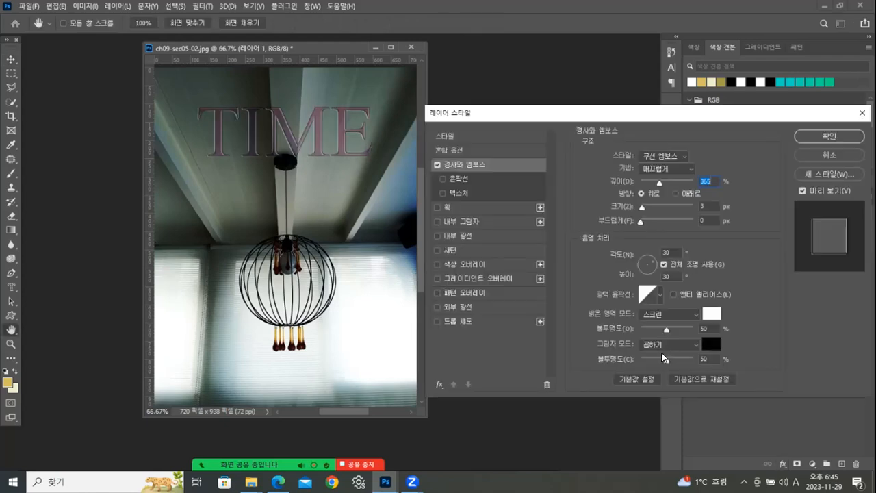
left_click(662, 156)
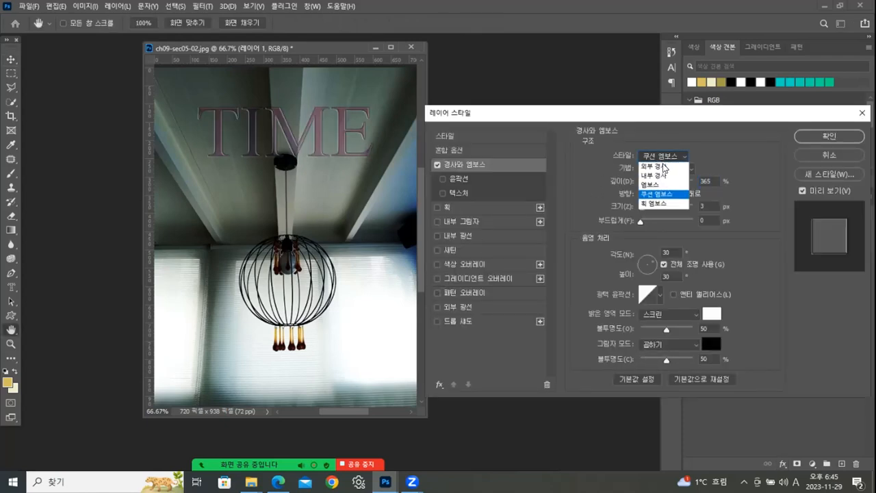
left_click(659, 180)
left_click(661, 160)
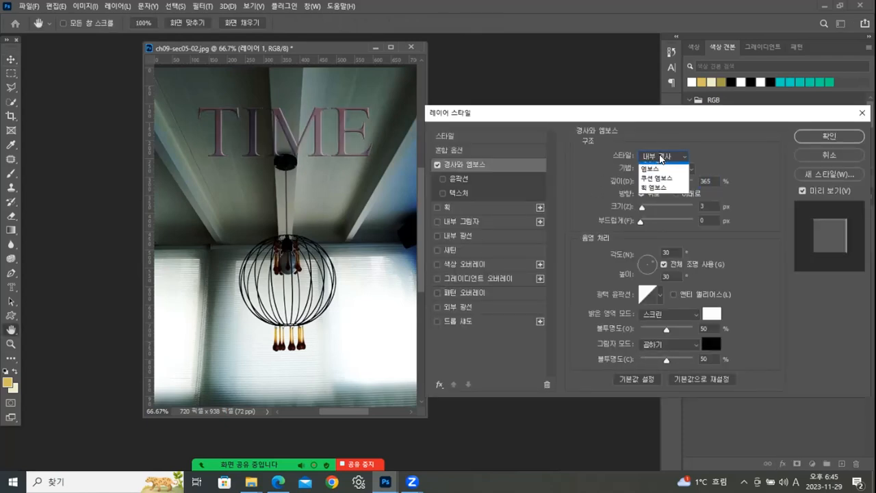
left_click(661, 169)
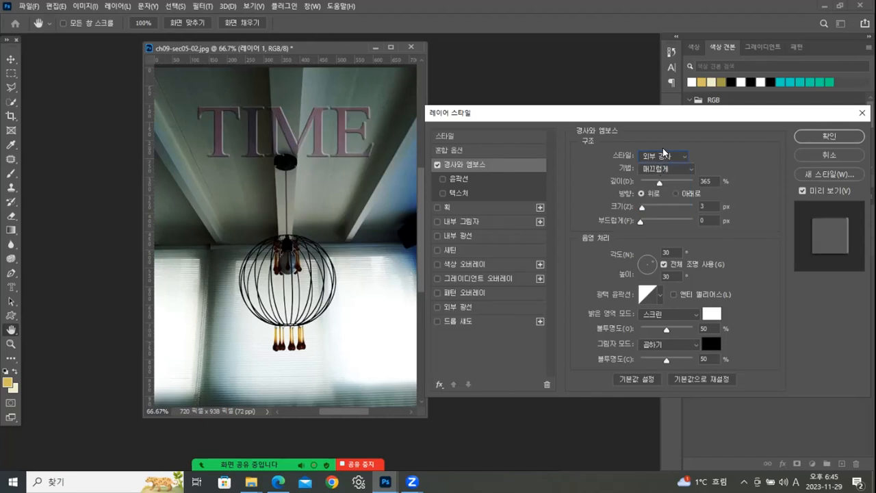
left_click(663, 154)
left_click(661, 193)
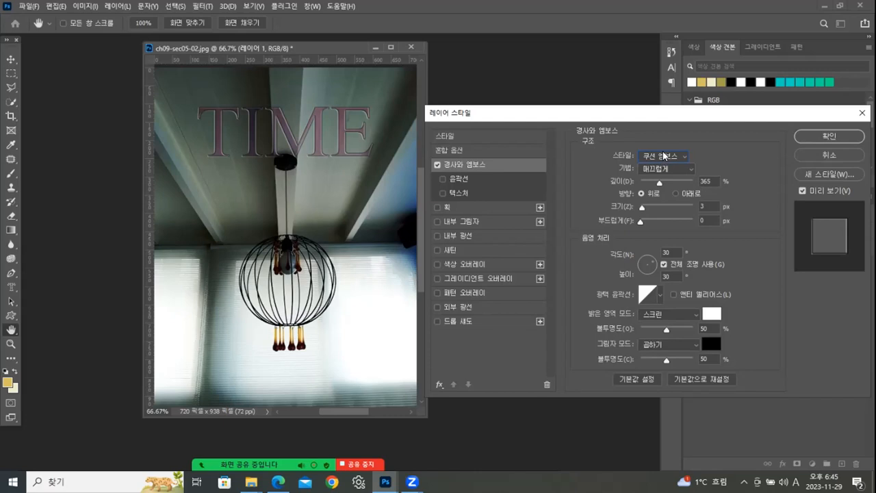
left_click(813, 138)
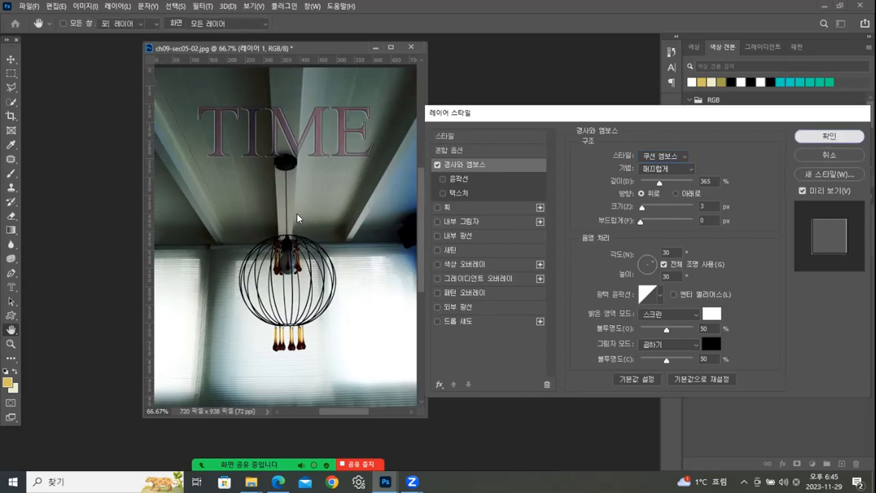
key("ctrl")
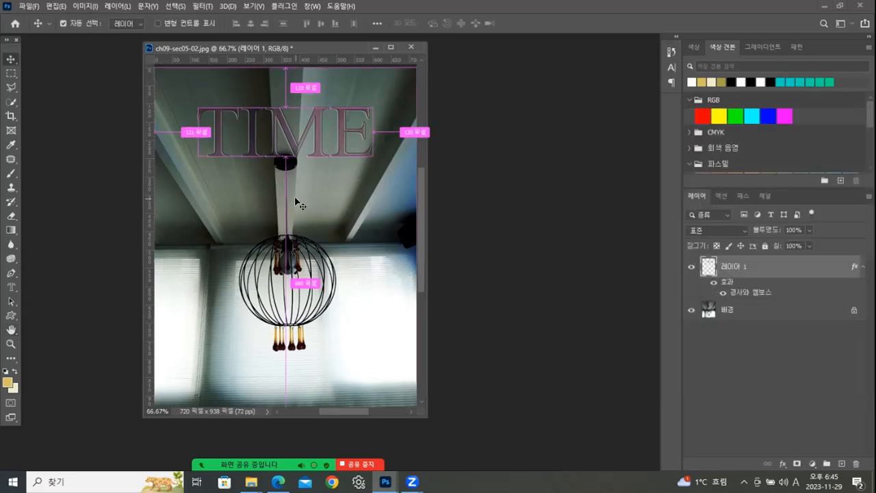
key("ctrl+1")
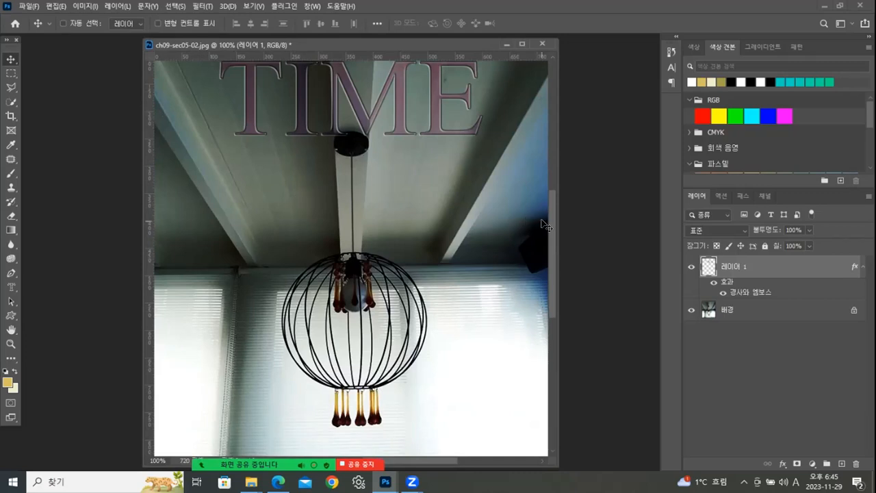
scroll(552, 195, "up", 3)
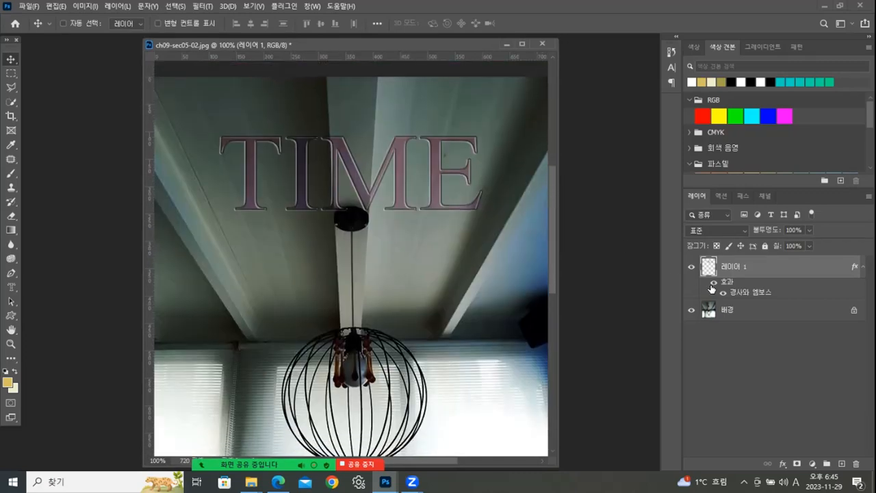
- Turn off the TIME layer's effects, try out blend modes, set the layer to 스크린 and turn the effects back on
left_click(714, 283)
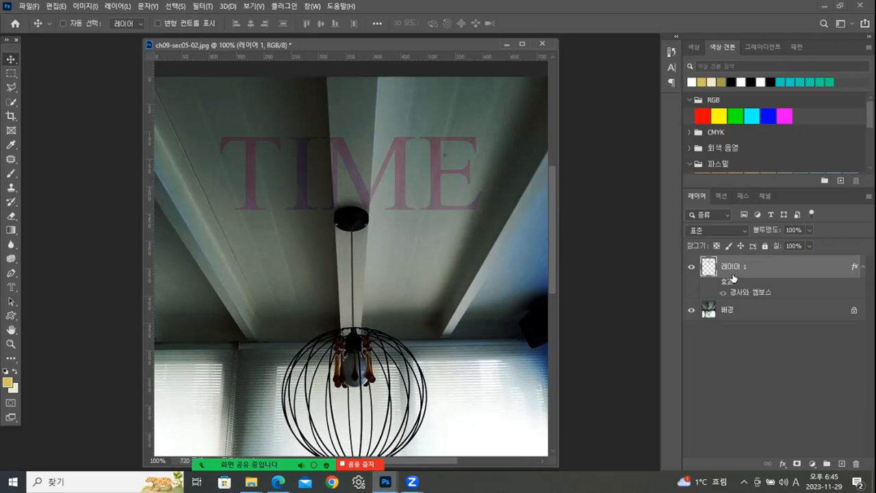
left_click(744, 229)
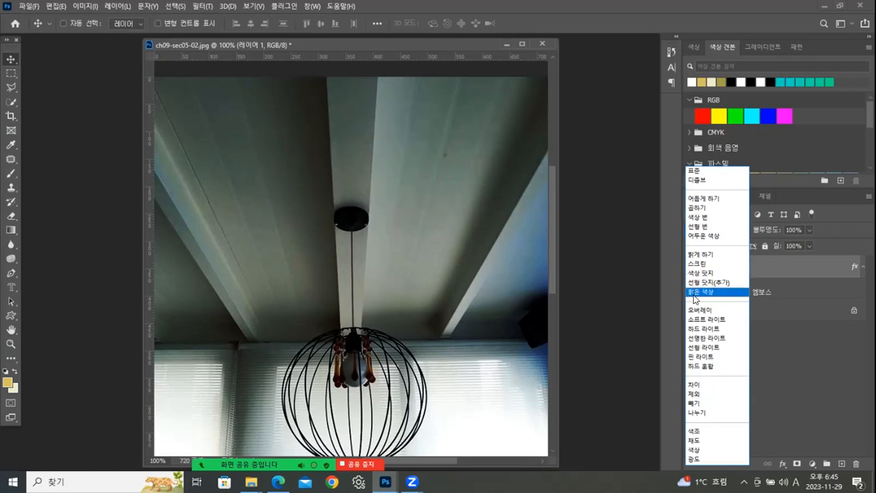
left_click(695, 300)
left_click(715, 226)
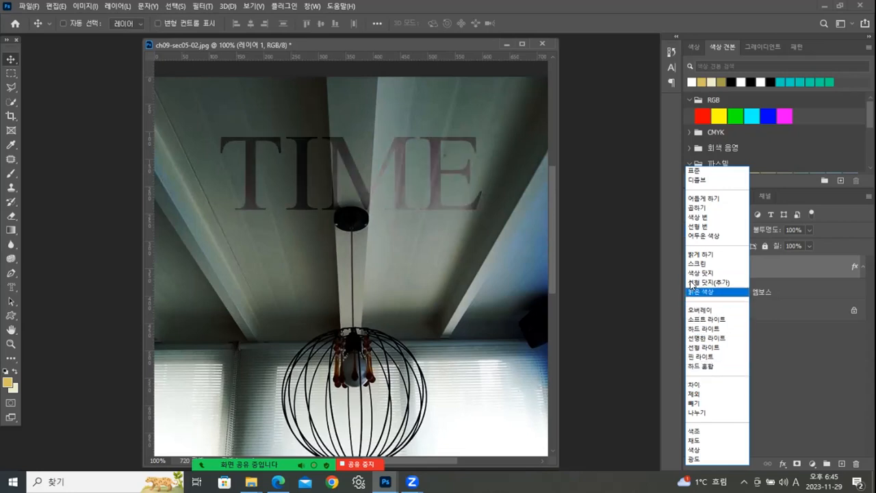
left_click(693, 264)
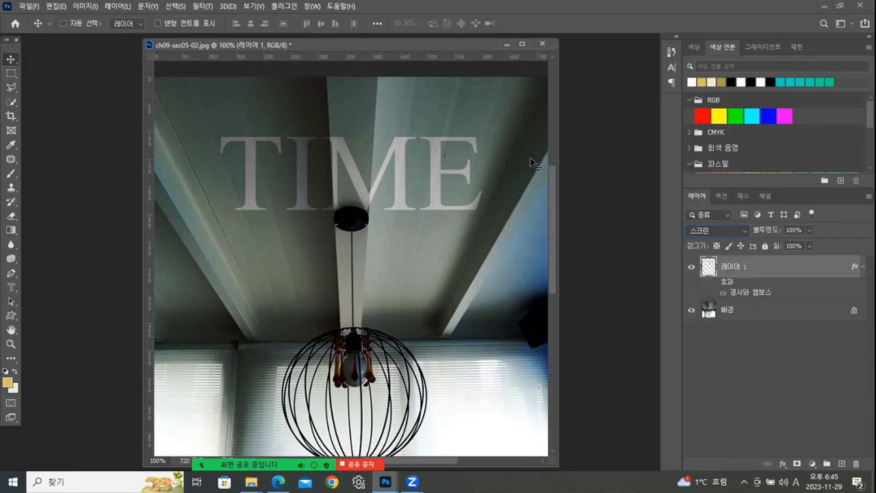
left_click(714, 282)
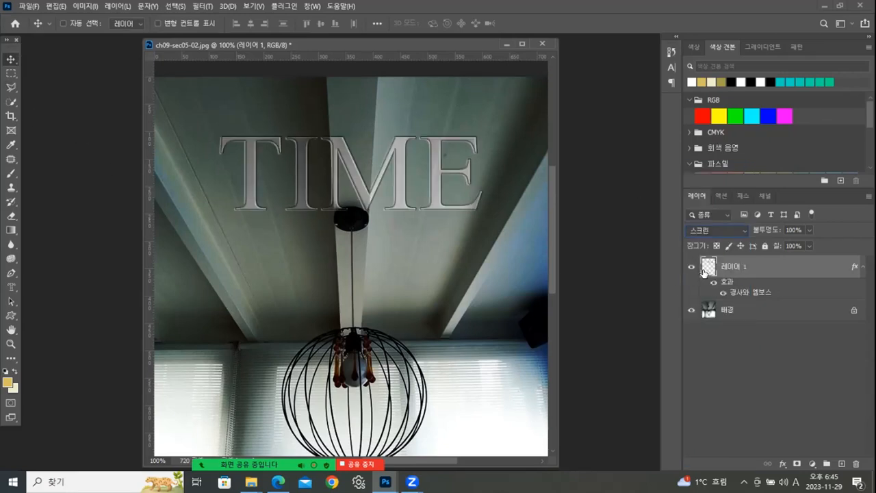
mouse_move(555, 268)
left_mouse_down()
mouse_move(557, 308)
mouse_move(567, 271)
left_mouse_up()
left_click_drag(384, 41, 364, 42)
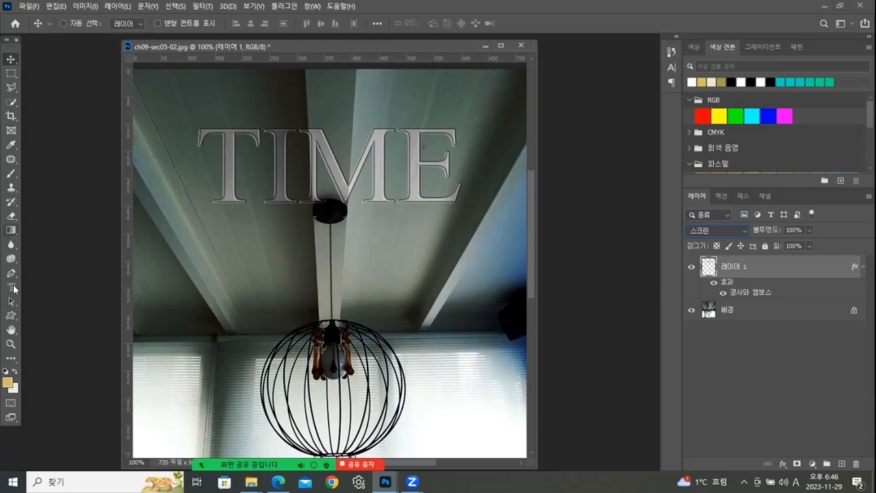
- Add horizontal text TIME in 200 pt Times New Roman and place it directly below the embossed lettering
left_click_drag(12, 287, 37, 294)
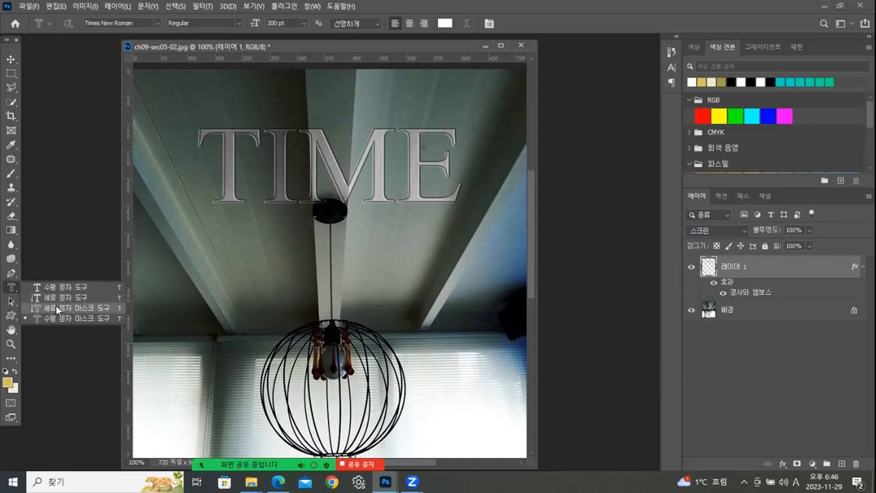
left_click(48, 286)
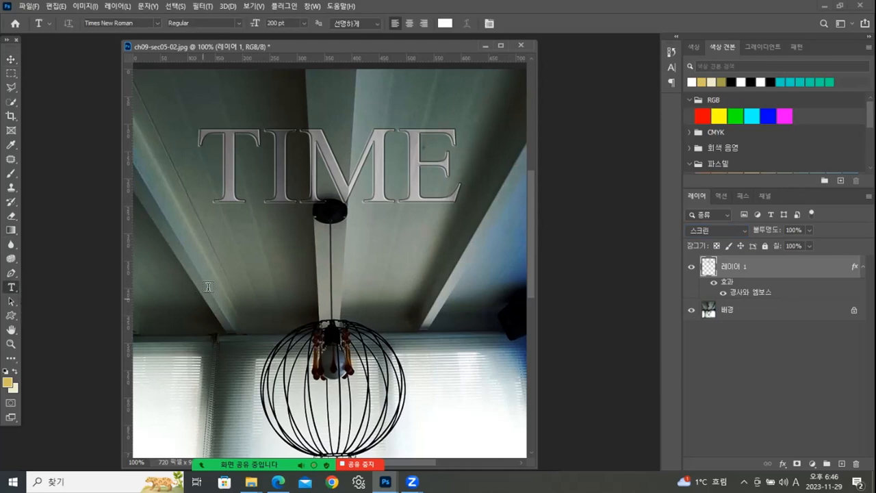
left_click(266, 318)
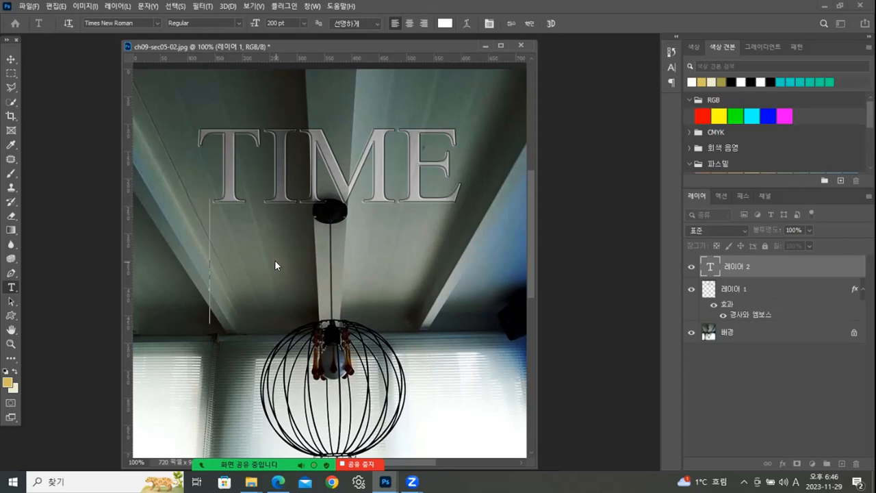
type("T")
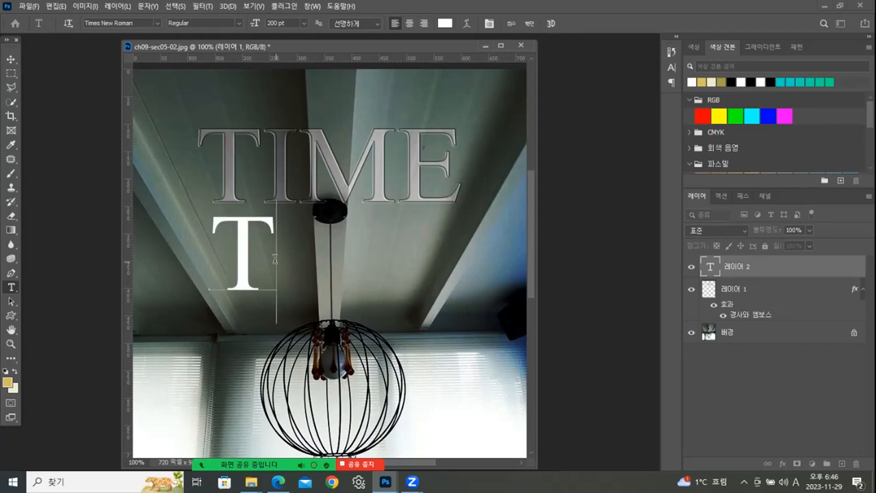
type("IME")
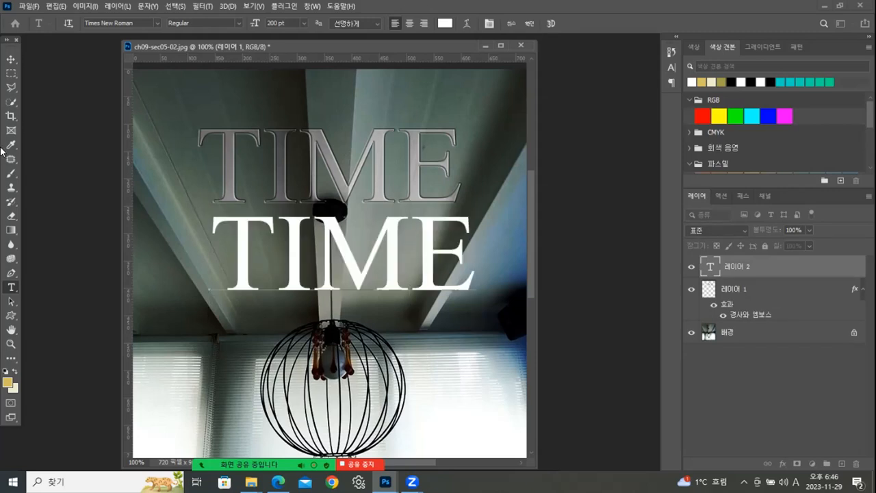
left_click(11, 59)
left_click_drag(252, 288, 236, 297)
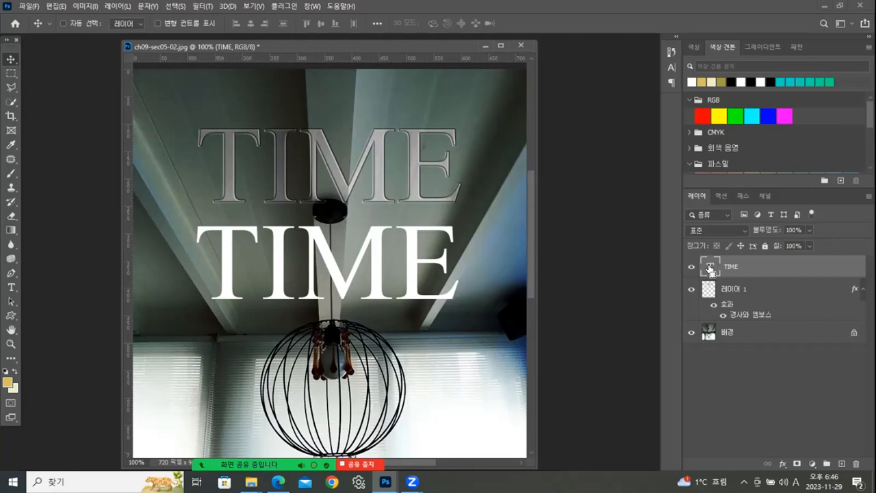
- Copy the background inside the TIME text's outline to a new layer with the text hidden, and move the copy up onto the embossed lettering
left_click(710, 268, "ctrl")
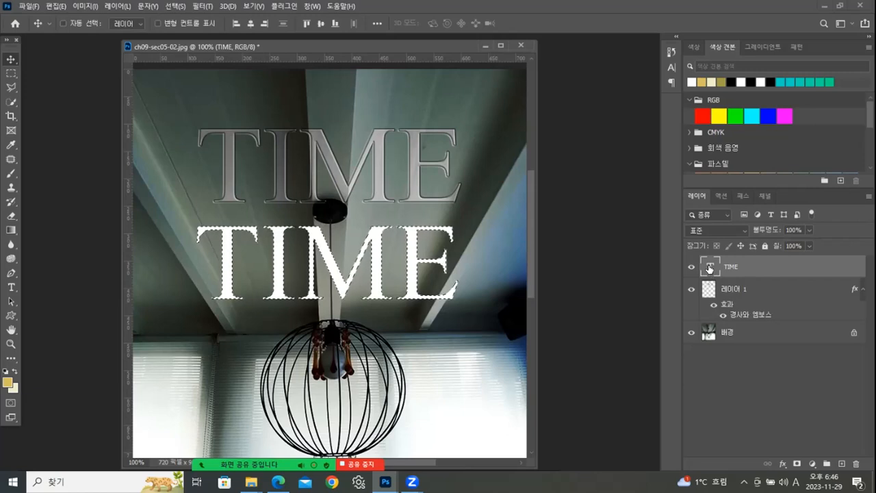
left_click(693, 268)
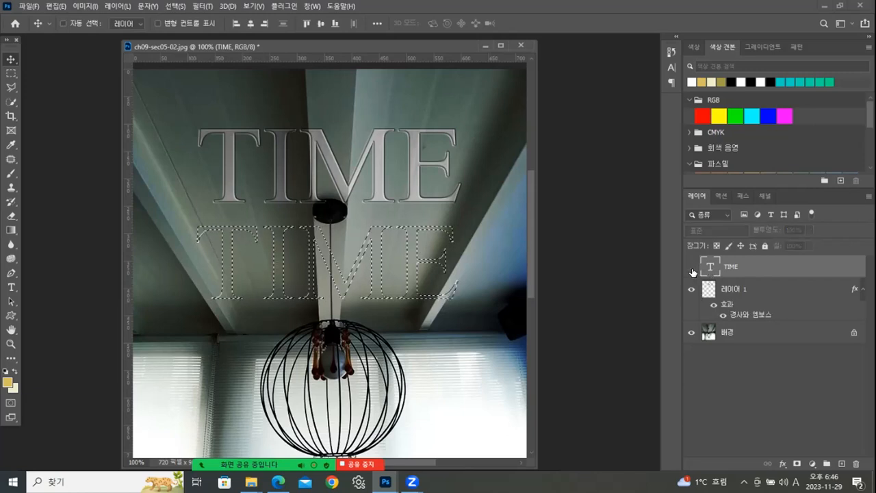
left_click(737, 336)
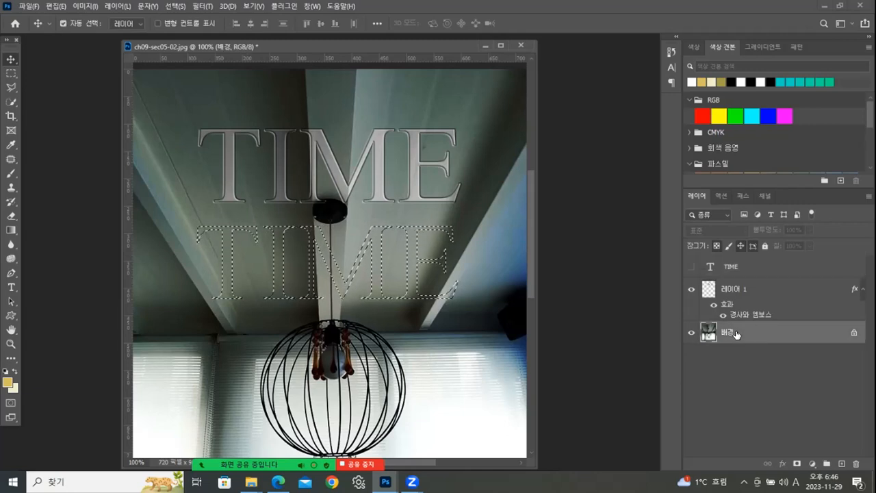
key("ctrl+j")
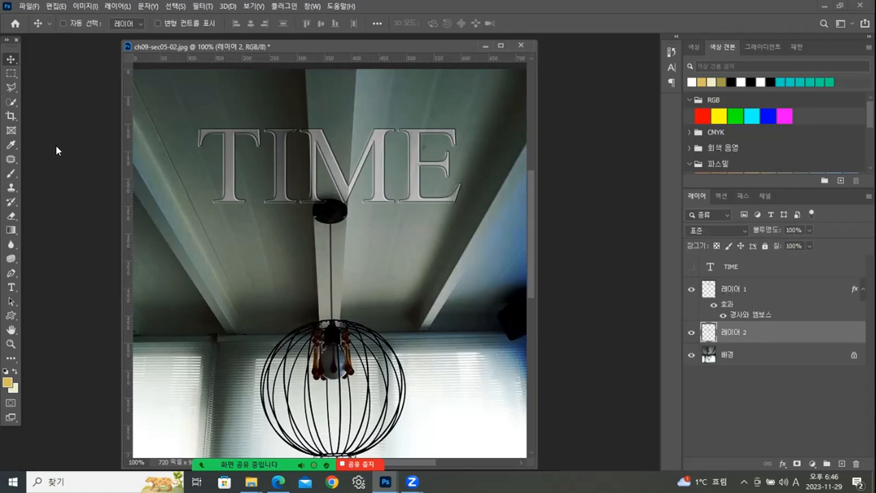
left_click_drag(262, 293, 256, 199)
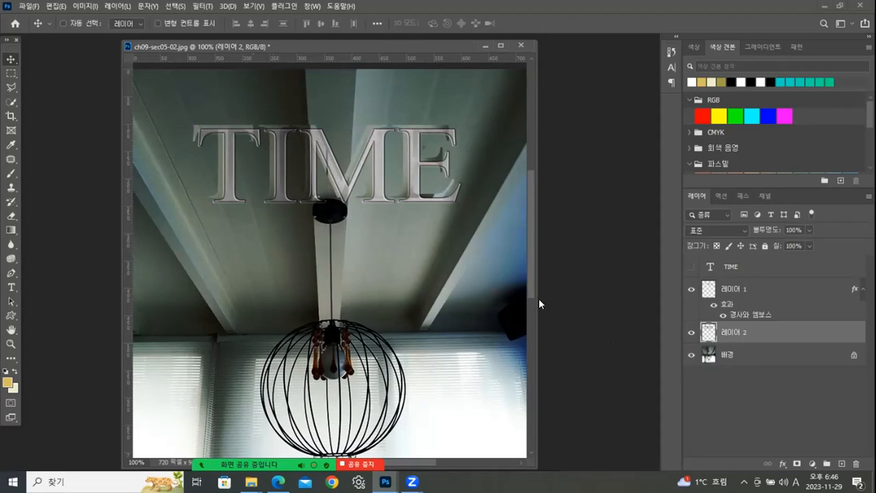
- Start saving a JPEG copy of the lamp image and choose the 완성 folder as its destination
left_click(28, 7)
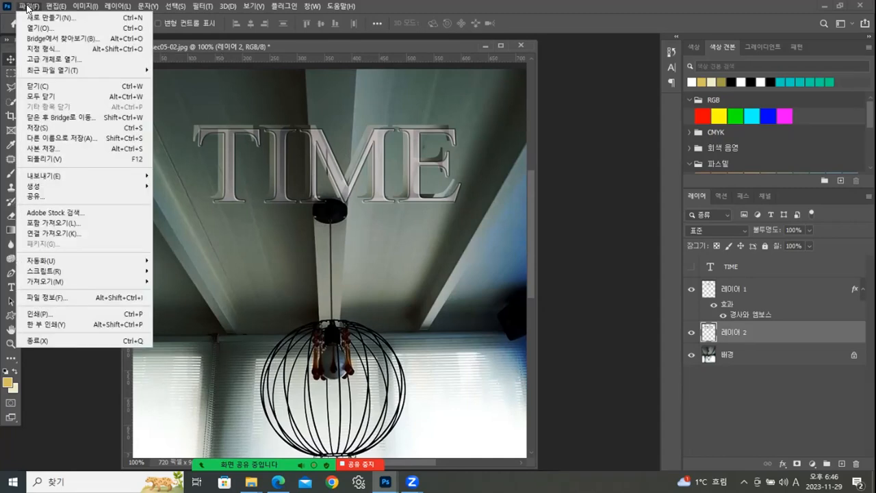
left_click(46, 149)
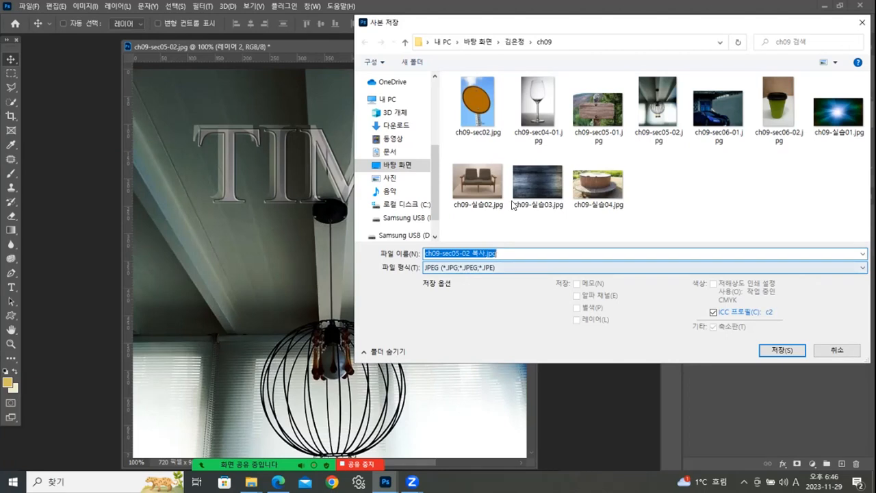
left_click(515, 41)
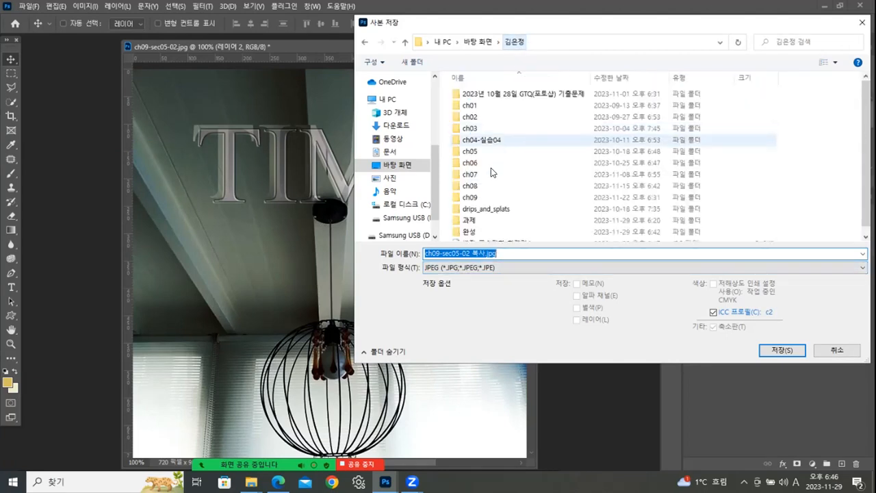
double_click(515, 232)
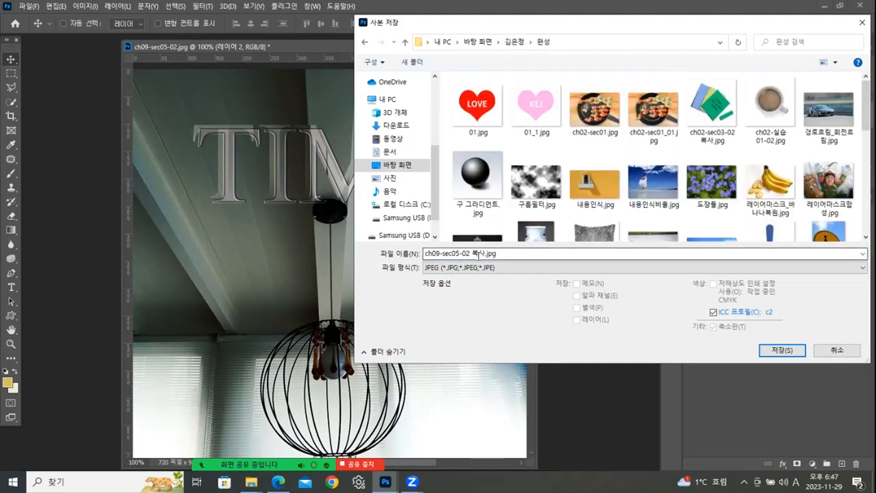
- Name the copy 글자마스크.jpg and save it at JPEG quality 11
left_click(484, 251)
left_click_drag(484, 251, 340, 258)
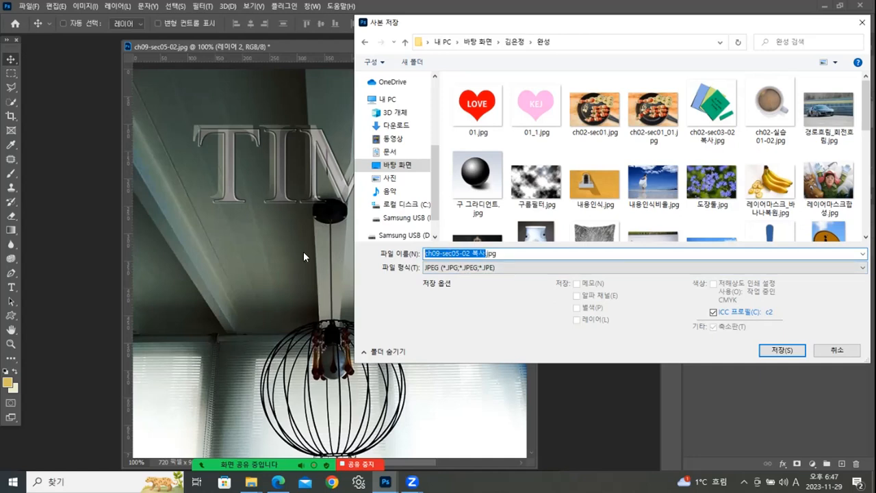
type("rmf")
key("BackSpace")
key("BackSpace")
type("글자체")
type("스크")
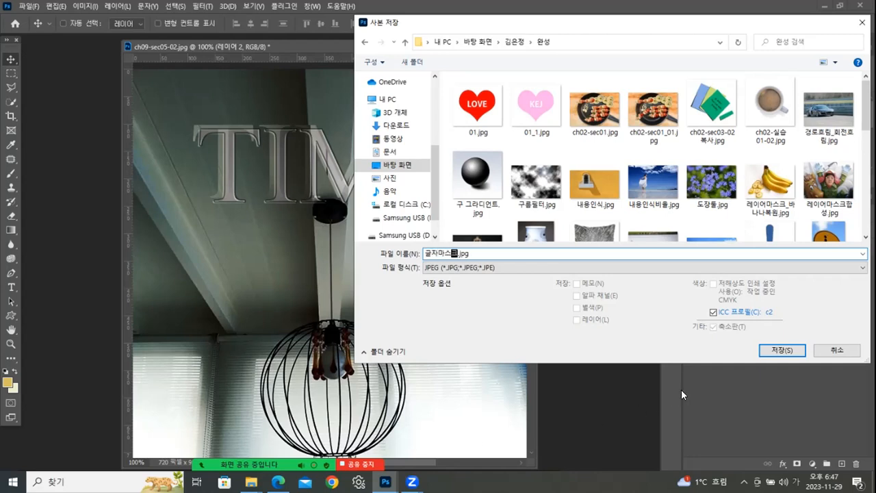
left_click(761, 352)
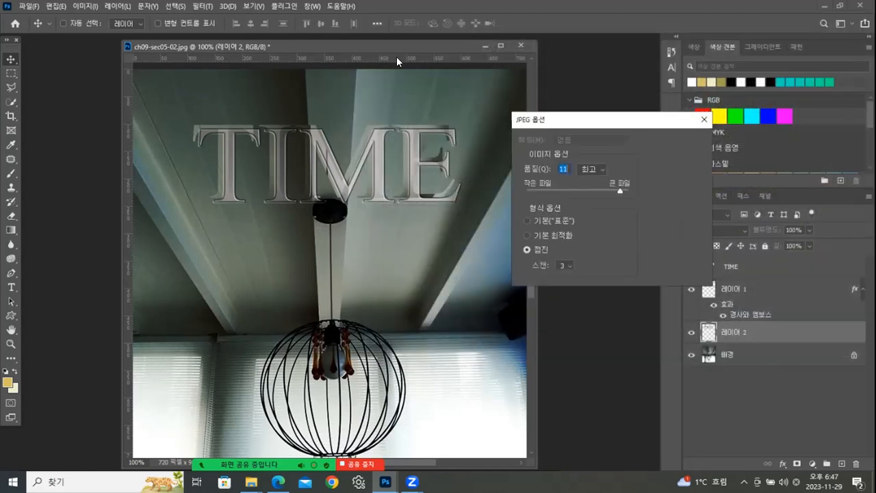
left_click(664, 142)
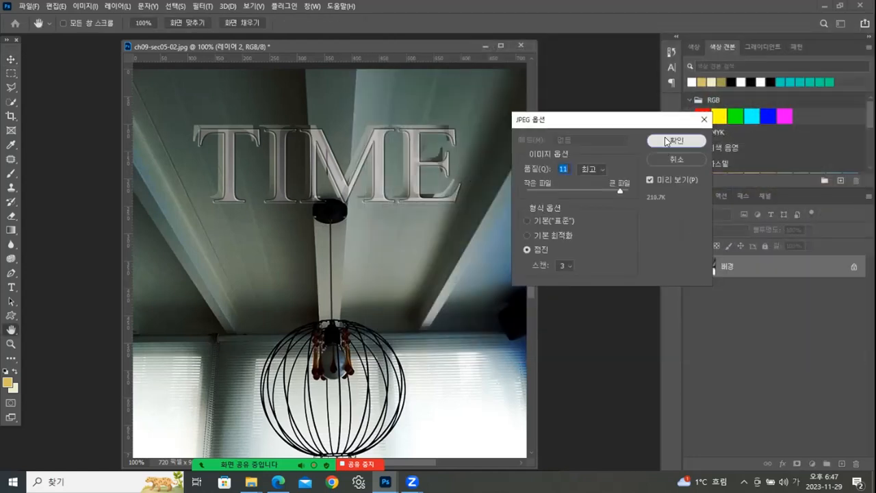
- Close the lamp image without saving and open ch09-sec06-01.jpg from the ch09 folder in a floating window
left_click(521, 45)
left_click(449, 185)
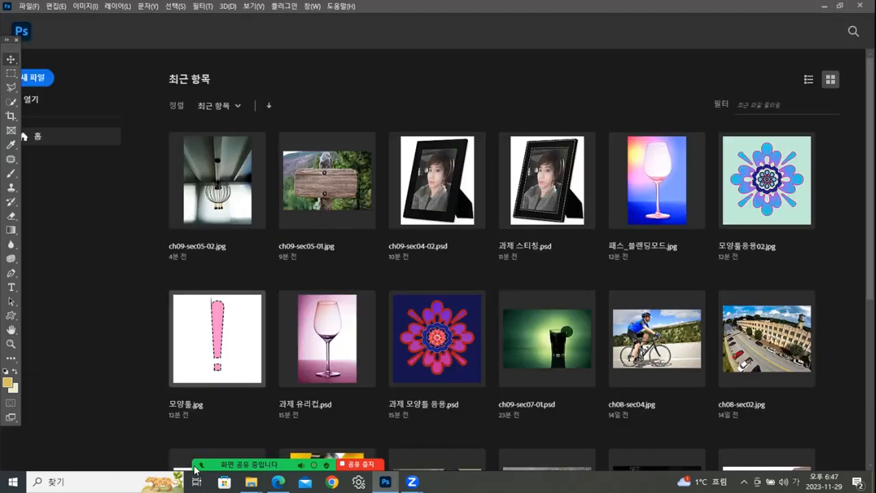
mouse_move(251, 481)
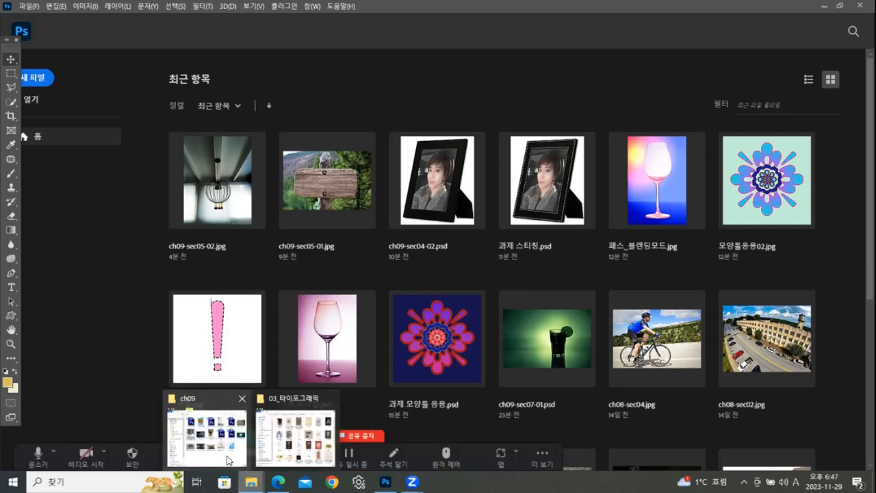
left_click(228, 460)
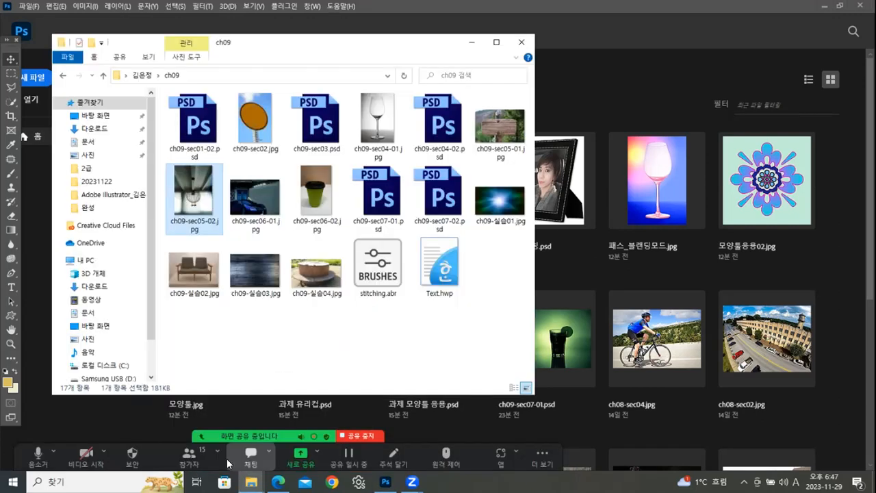
left_click(259, 209)
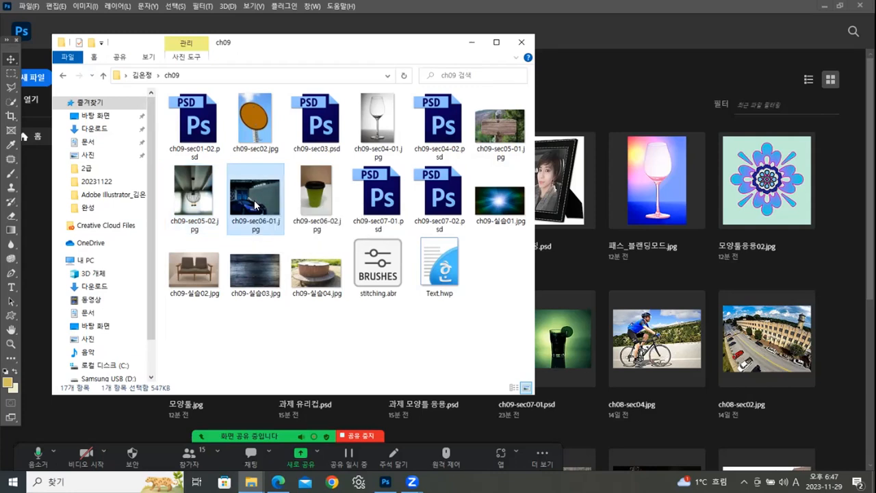
key("Return")
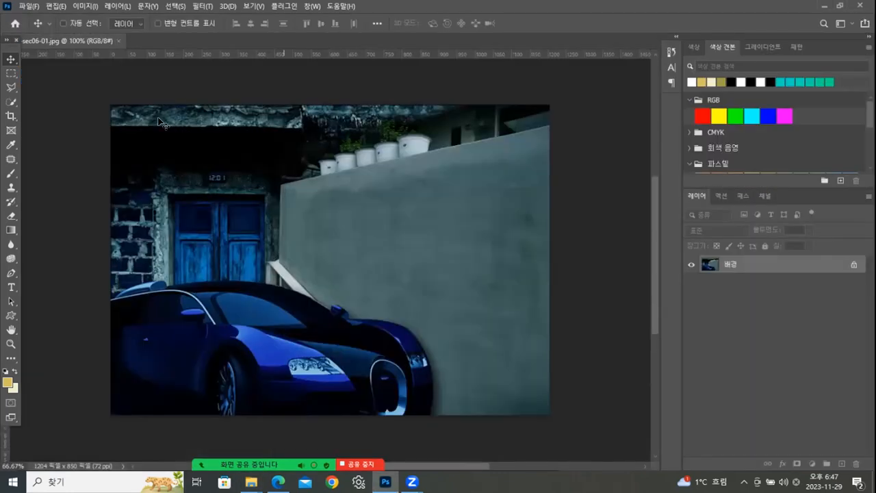
left_click_drag(96, 39, 238, 60)
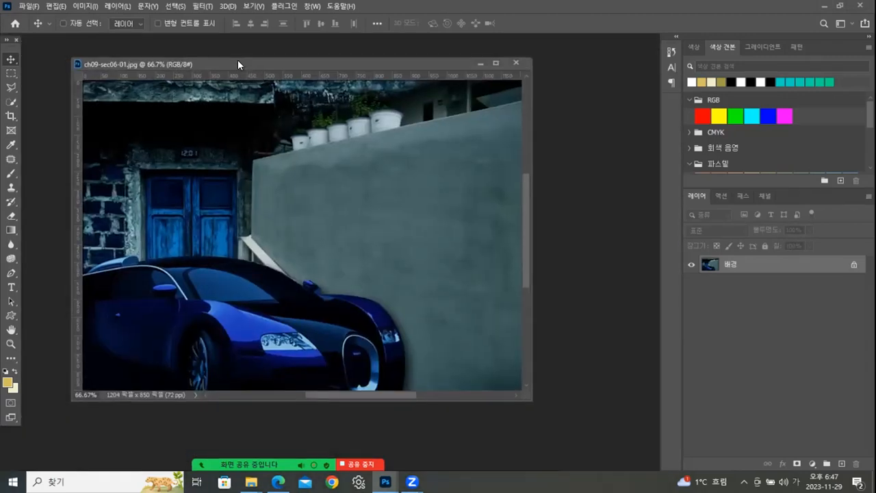
- Start a horizontal text line on the grey wall to the right of the blue door
left_click(11, 287)
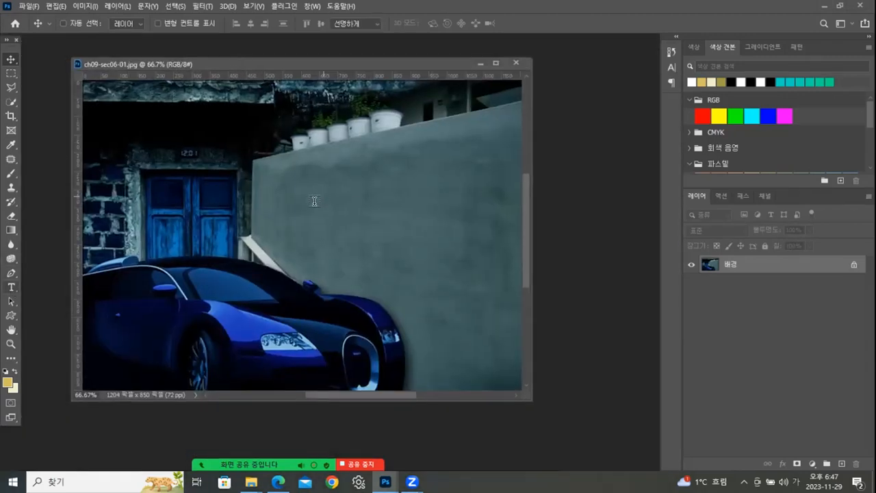
left_click(294, 212)
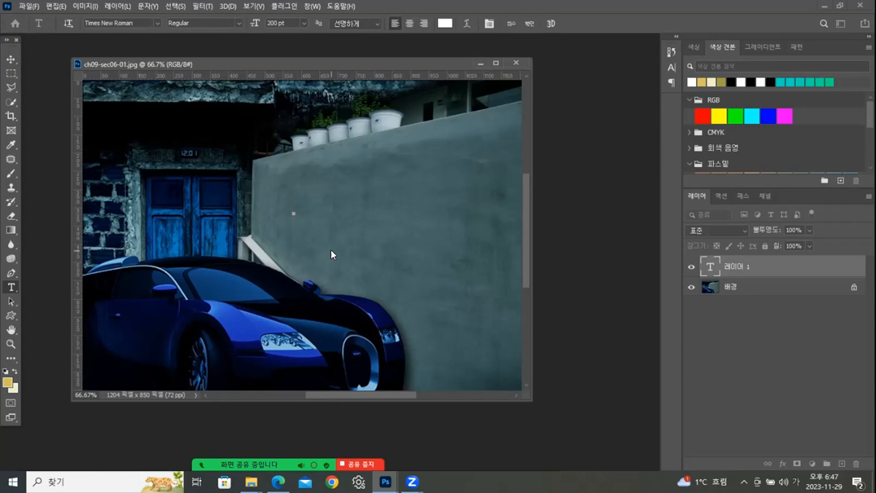
type("ㅊㅁㄱ")
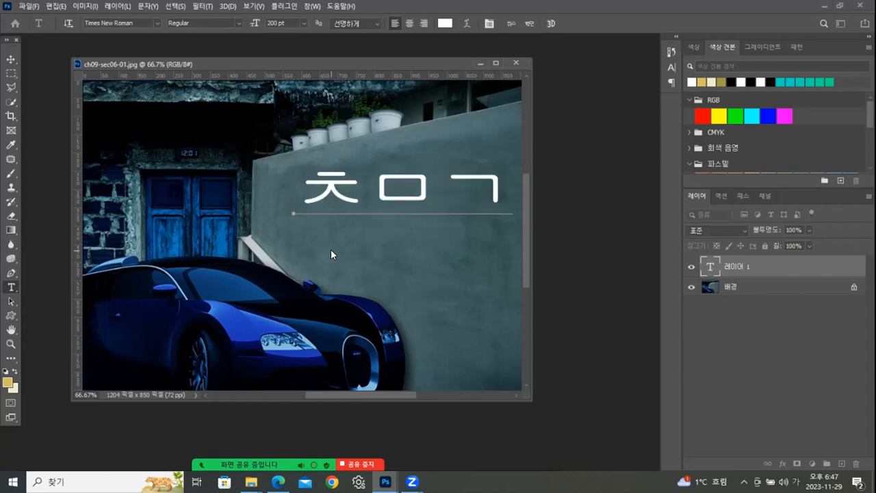
key("BackSpace")
key("BackSpace")
key("BackSpace")
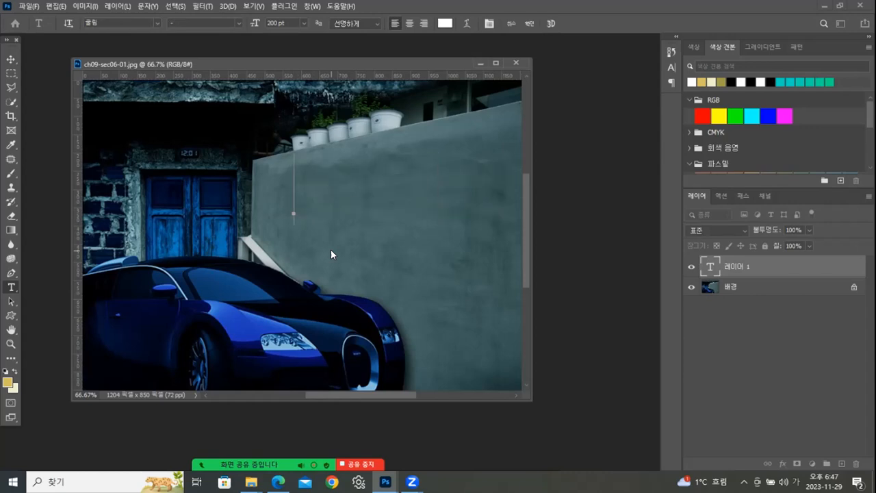
- Enter the words Car Center in the new text line on the wall and commit the text
type("Ca")
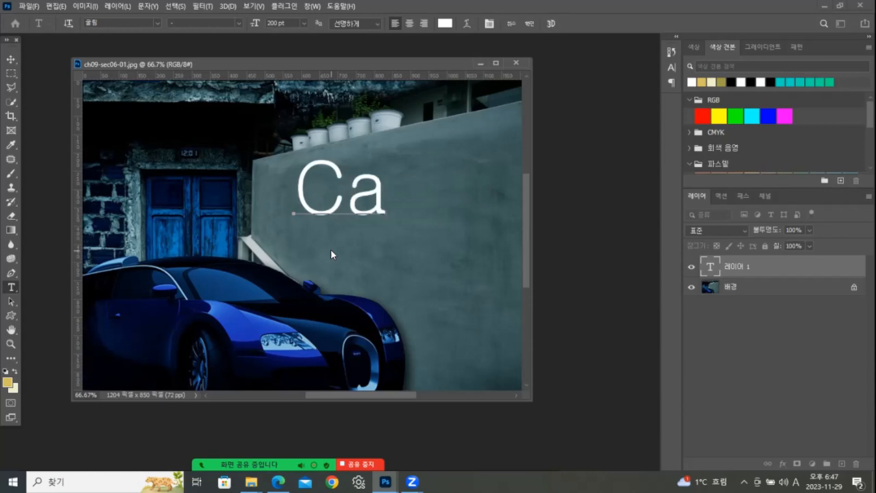
type("r Ce")
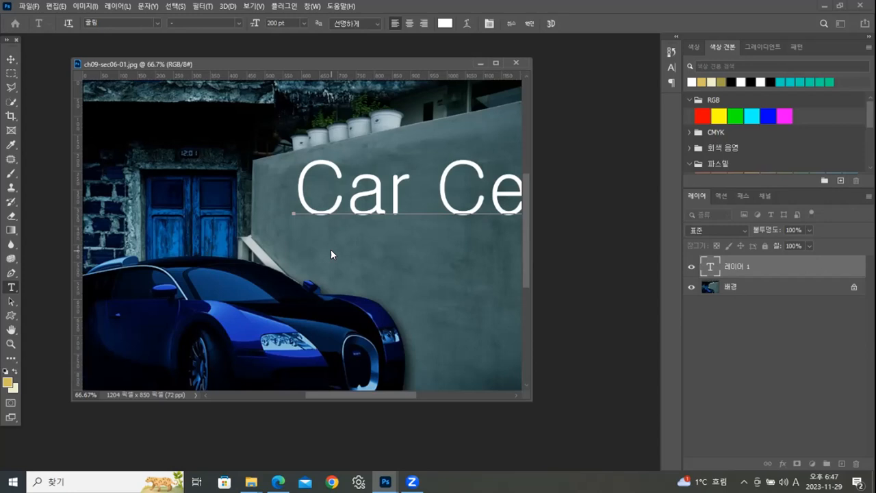
left_click(11, 59)
- Set the whole Car Center text in Corbel Regular at 120 pt
double_click(710, 271)
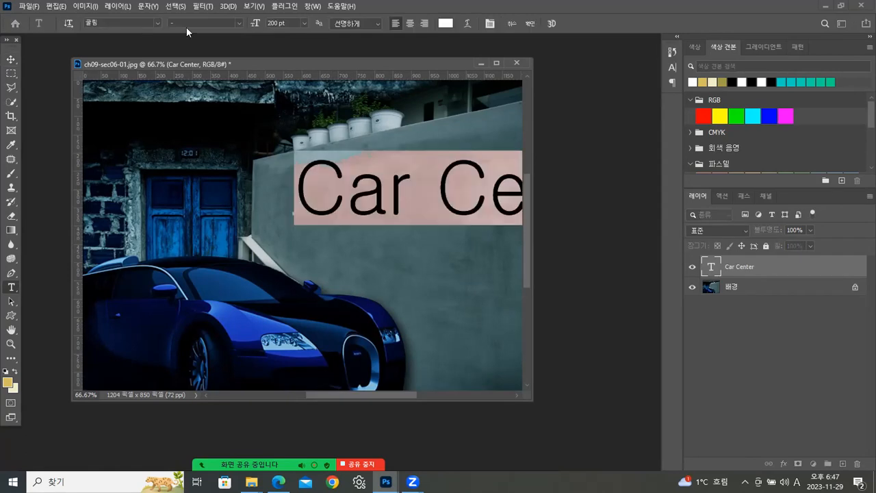
left_click(152, 24)
left_click(157, 21)
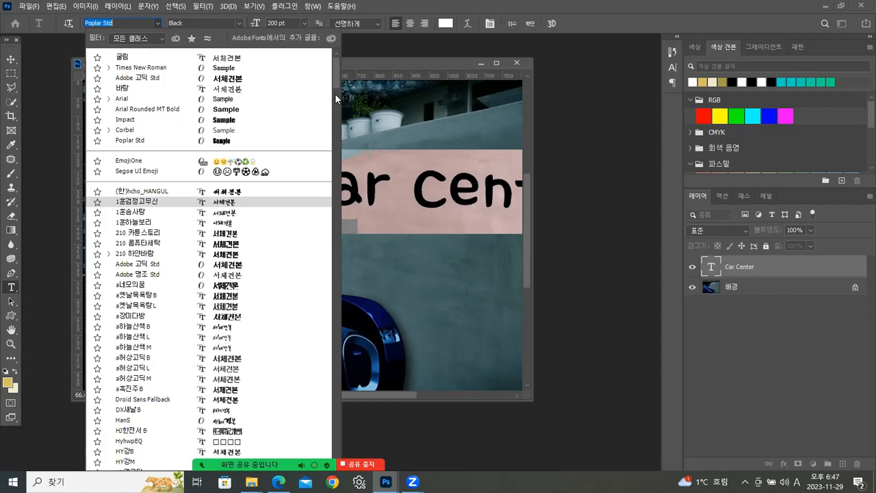
left_click(137, 67)
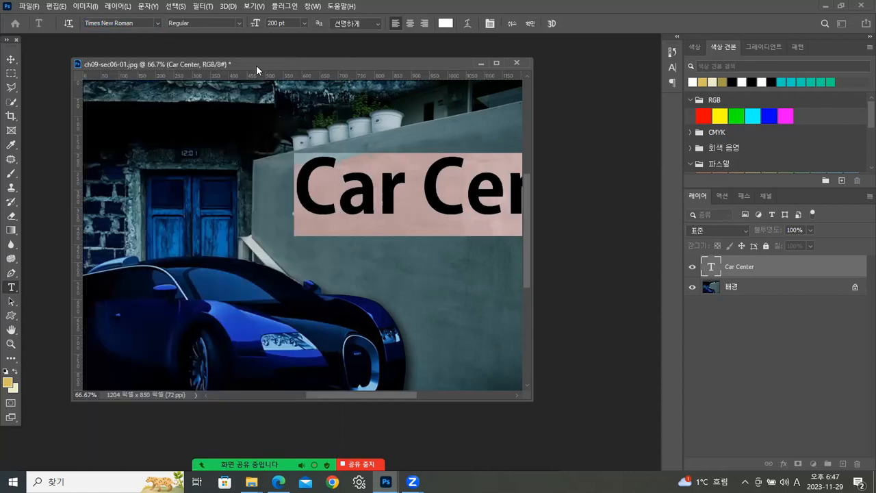
left_click(157, 23)
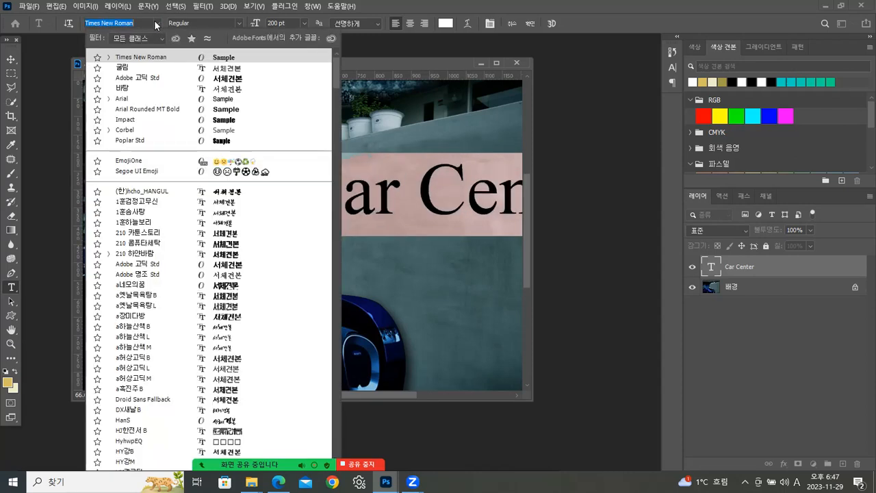
left_click(127, 131)
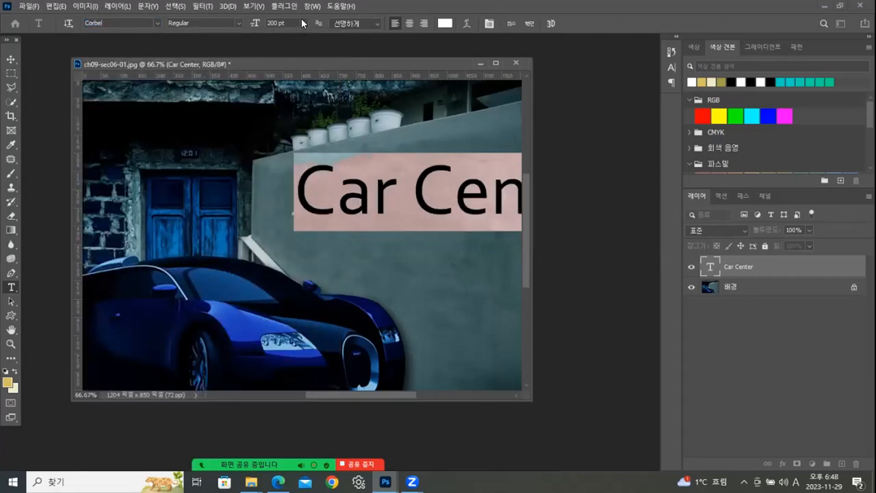
left_click(267, 23)
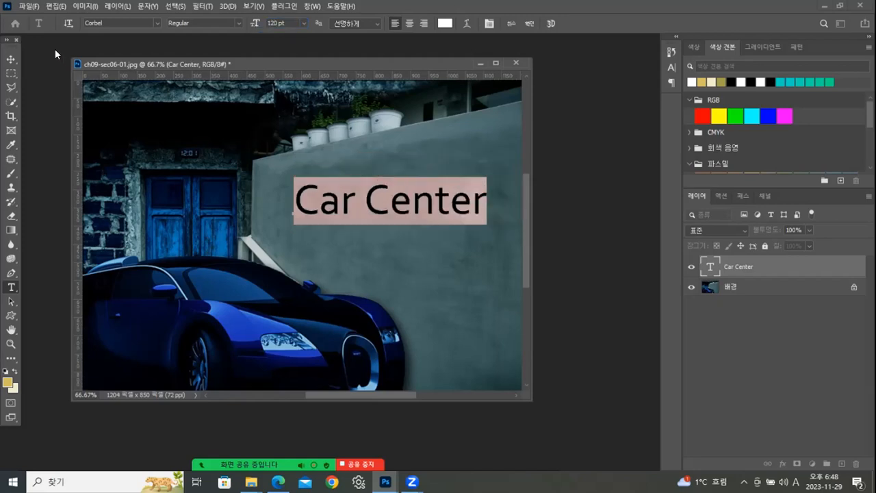
left_click(10, 61)
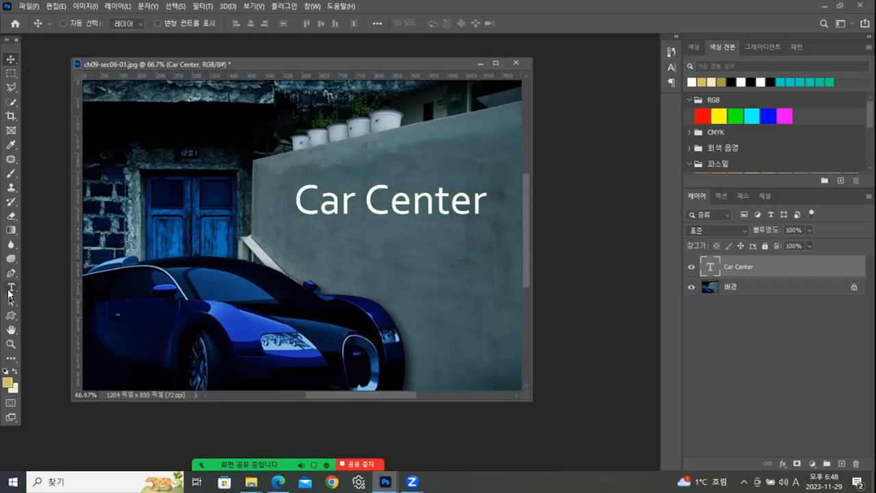
- Repeat Car Center on two more lines below the original within the same text layer
key("t")
left_click_drag(294, 200, 520, 190)
key("ctrl+c")
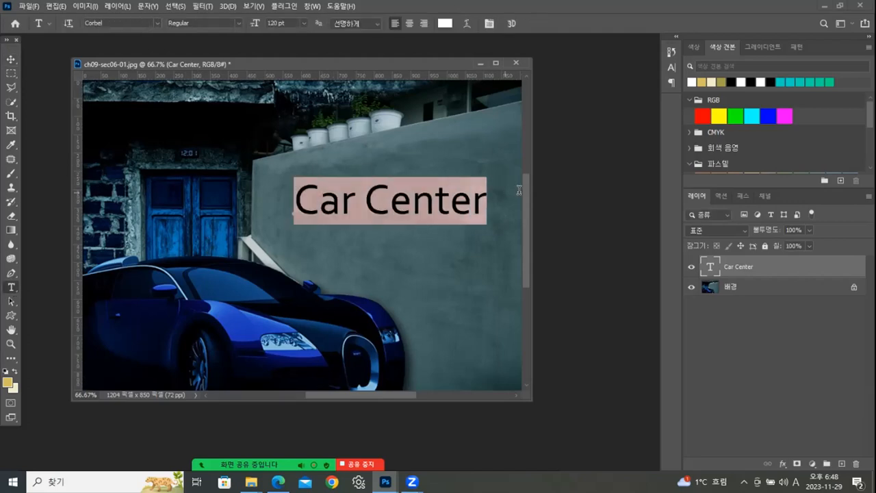
left_click(477, 200)
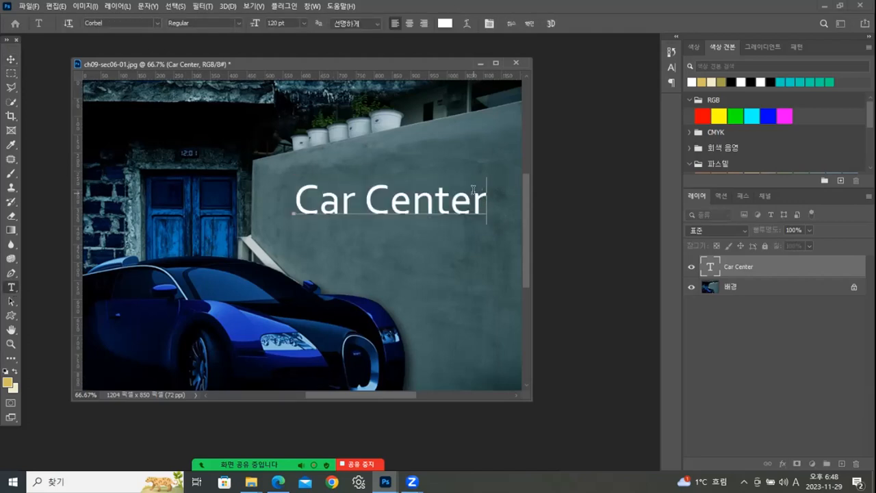
key("ctrl+v")
key("ctrl+v")
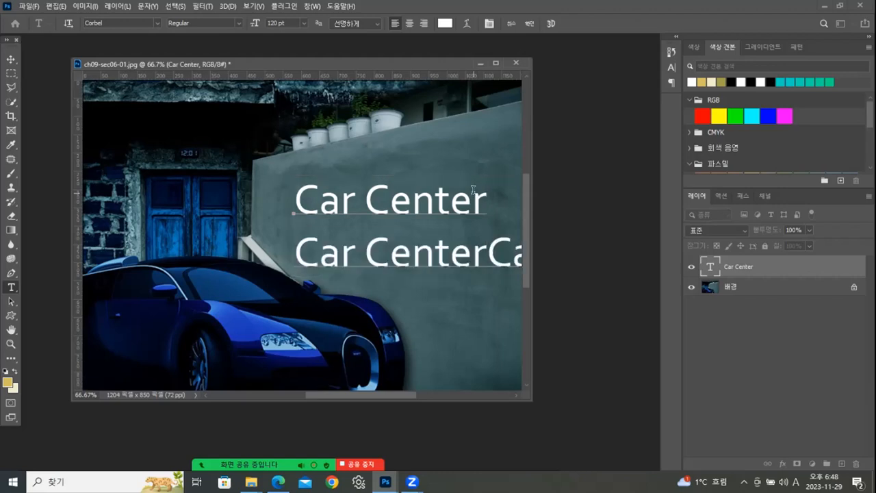
left_click(486, 254)
key("Return")
- Set the lower two Car Center lines to 72 pt and move the text block slightly up the wall
left_click_drag(294, 252, 488, 313)
left_click(304, 23)
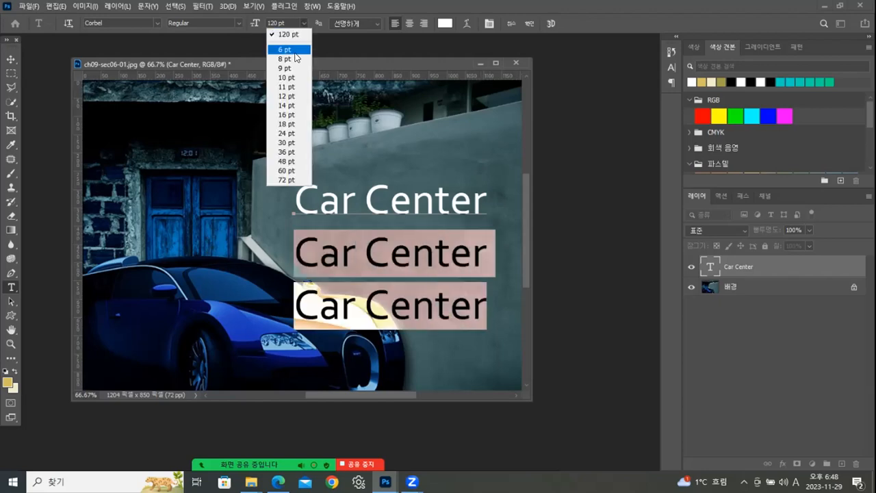
left_click(282, 180)
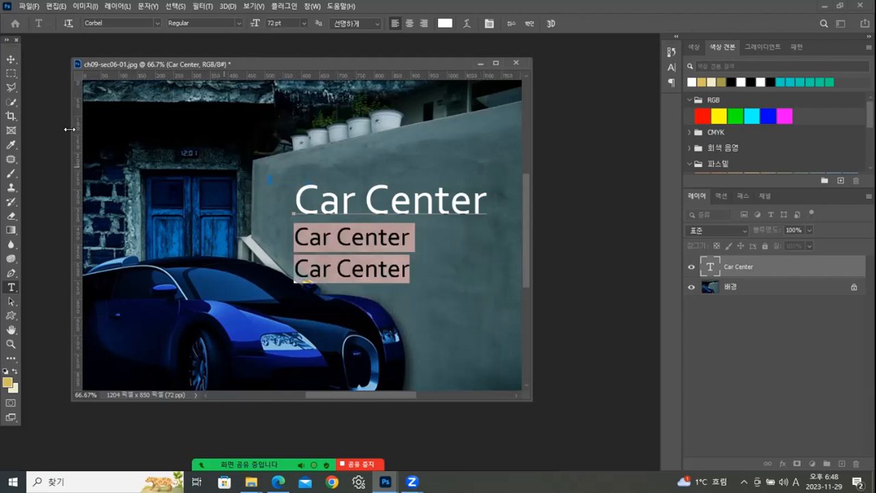
left_click(12, 60)
left_click_drag(358, 187, 354, 178)
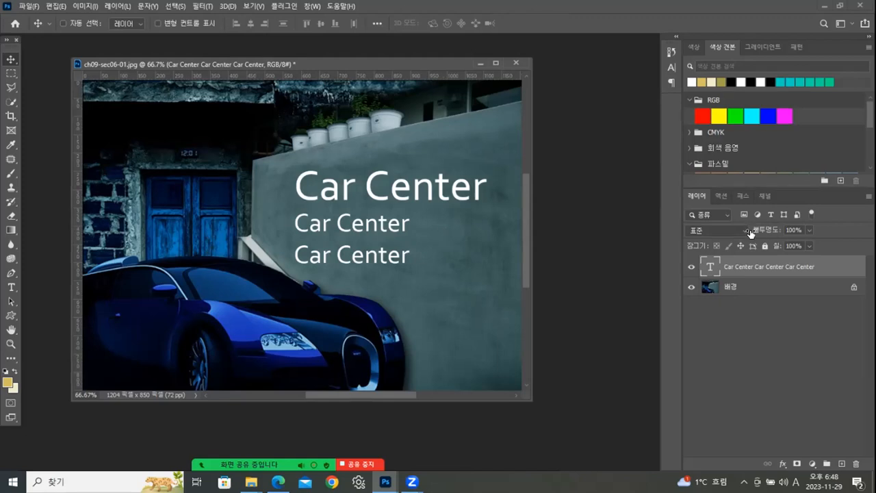
- Warp the whole text with the 부채꼴 style, vertical orientation, bend -15%, and horizontal and vertical distortion -3%
double_click(708, 267)
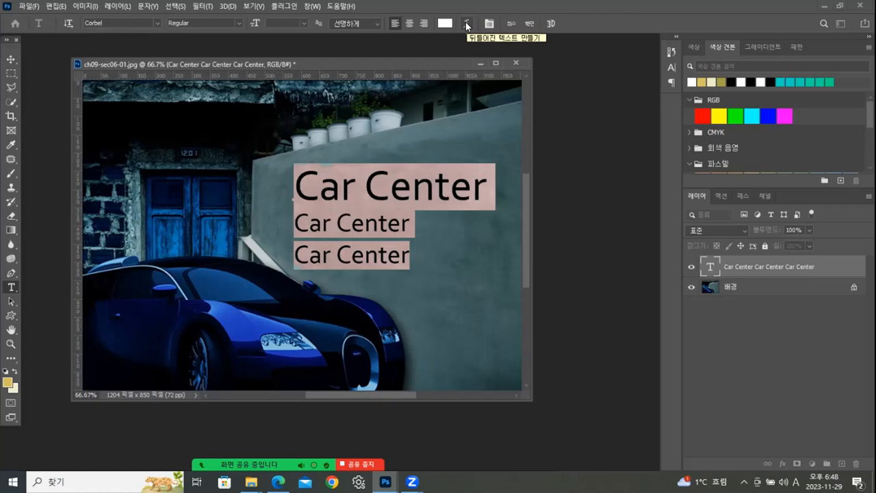
left_click(467, 24)
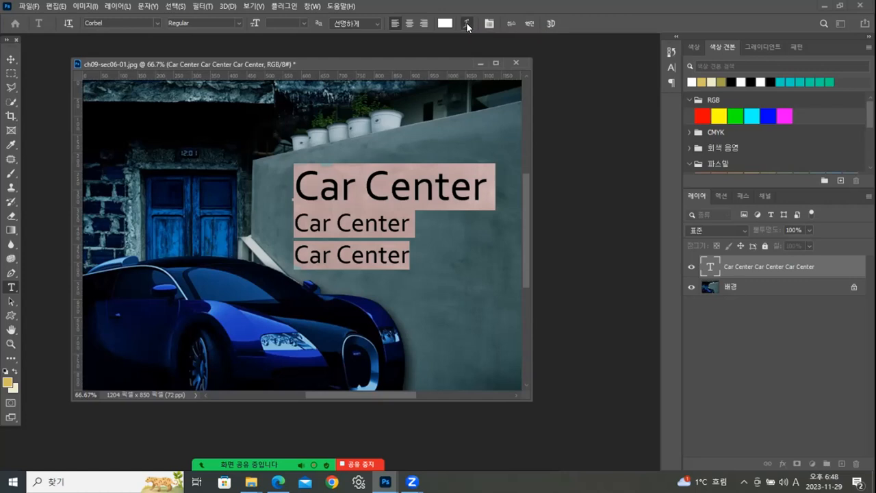
left_click(587, 118)
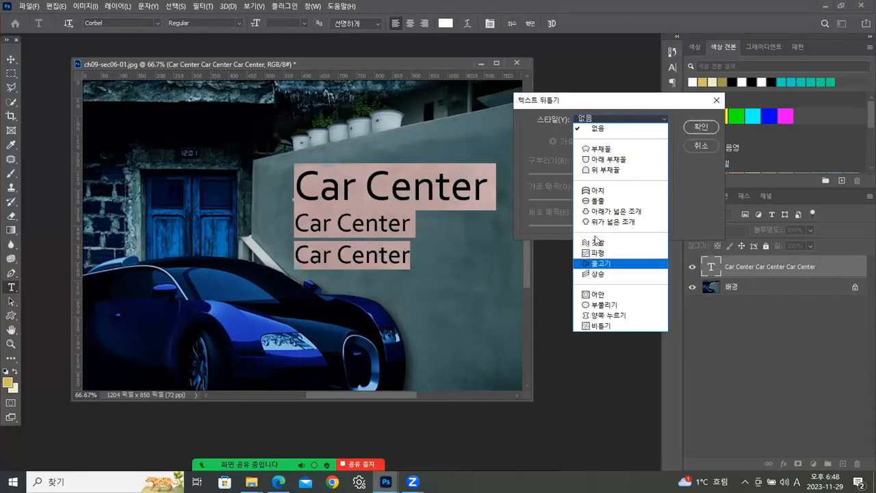
left_click(595, 150)
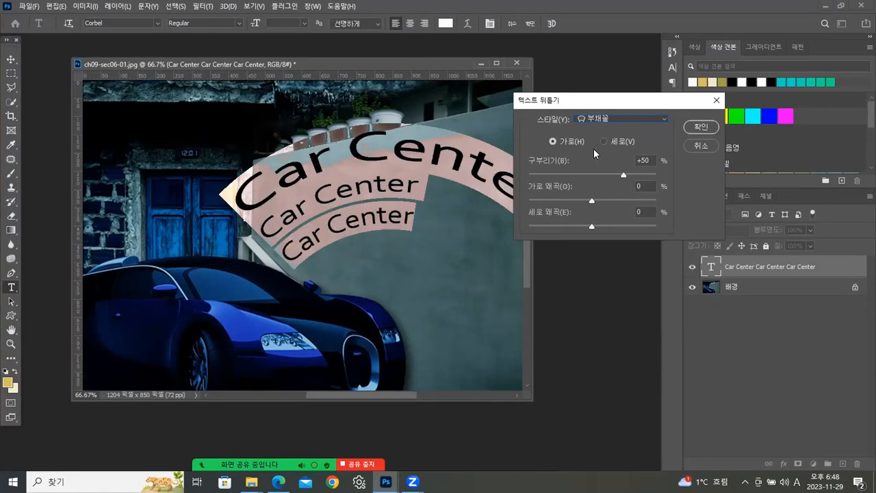
left_click(602, 142)
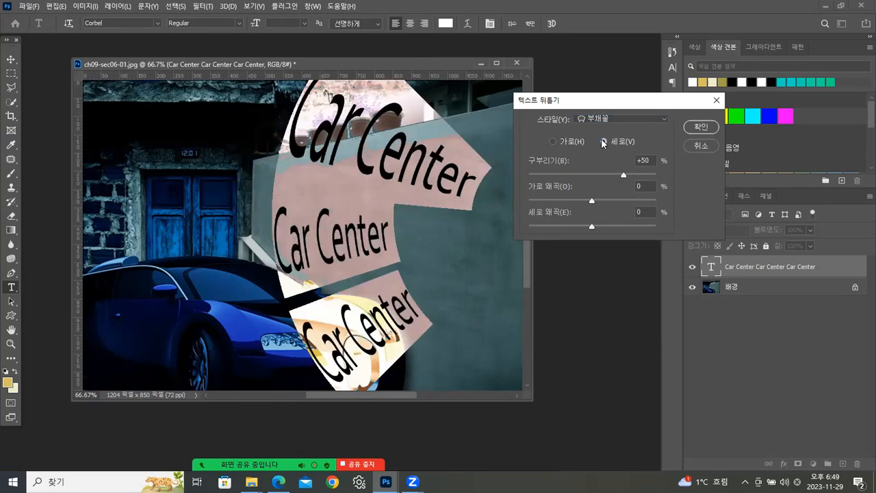
left_click_drag(625, 176, 583, 175)
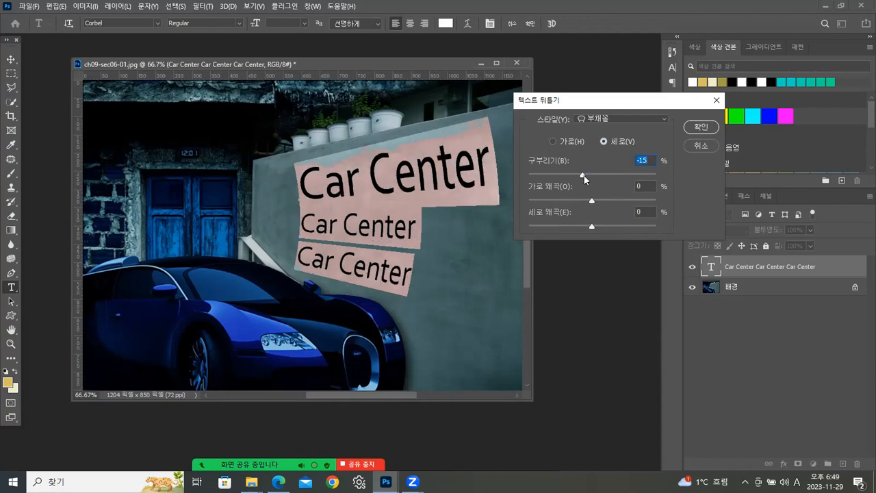
left_click_drag(591, 201, 591, 231)
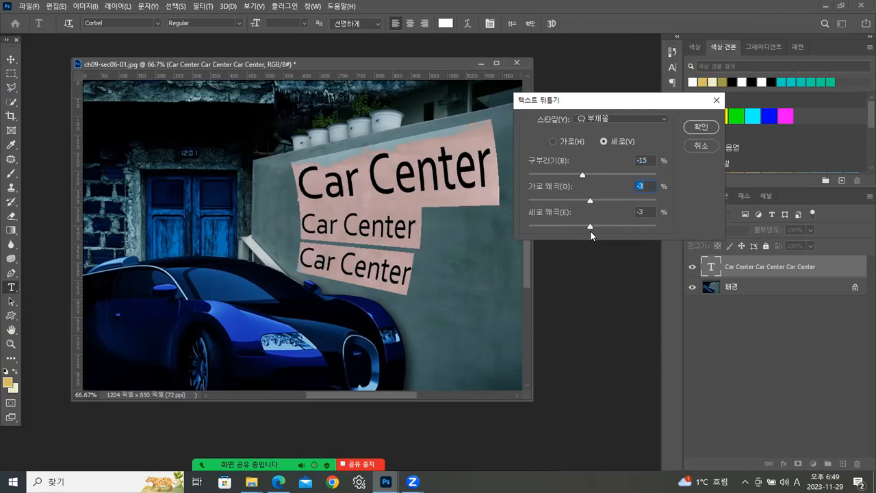
- Try the 아래 부채꼴 warp style on the text, comparing horizontal and vertical orientation, with the bend set to +9%
left_click(590, 117)
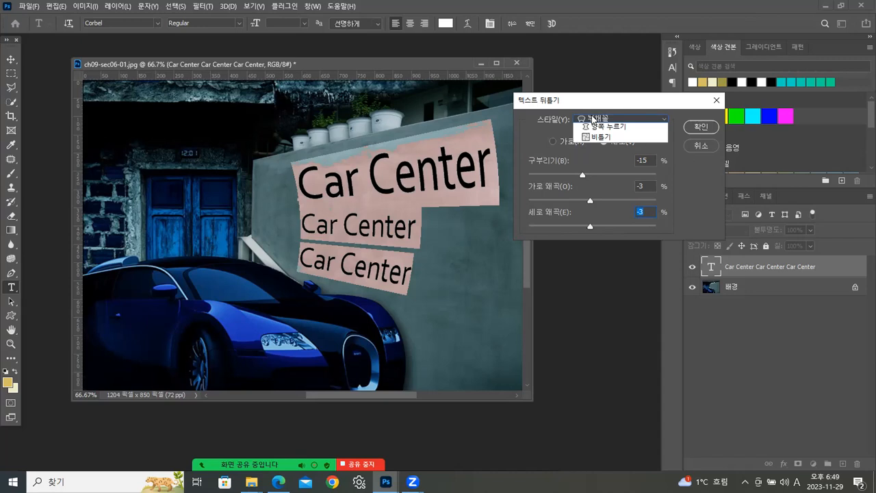
left_click(596, 159)
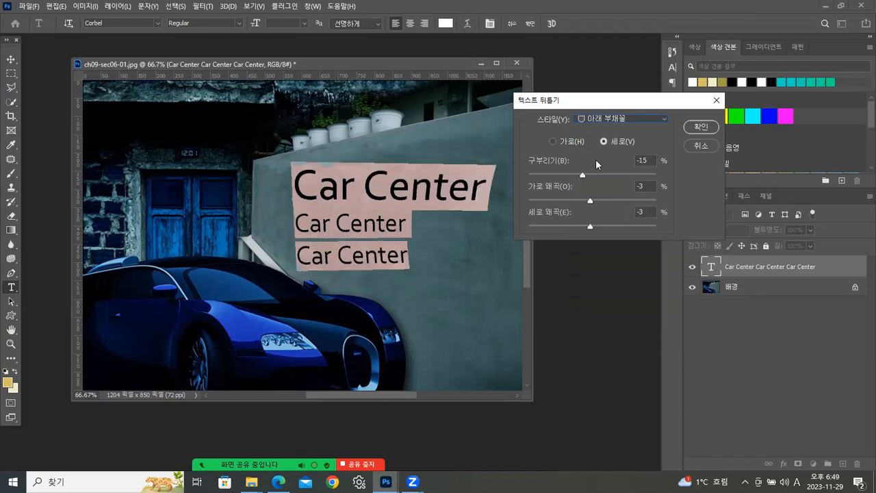
left_click_drag(583, 176, 582, 173)
left_click(552, 142)
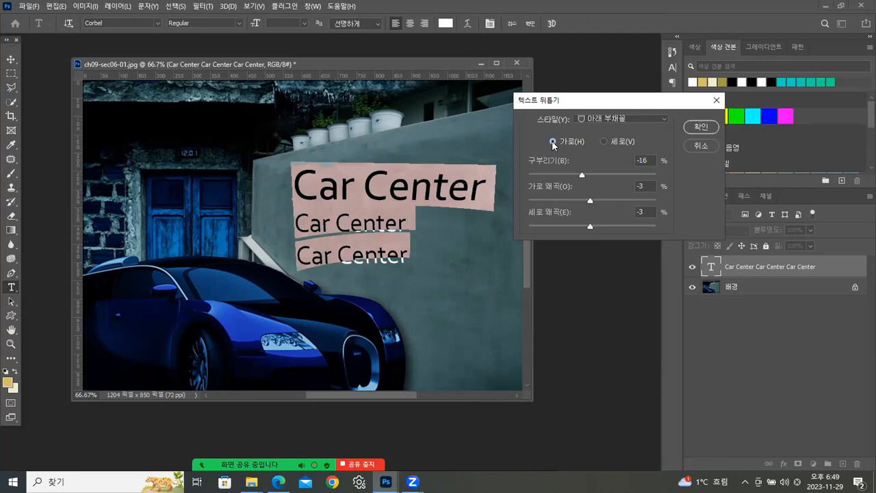
left_click(603, 141)
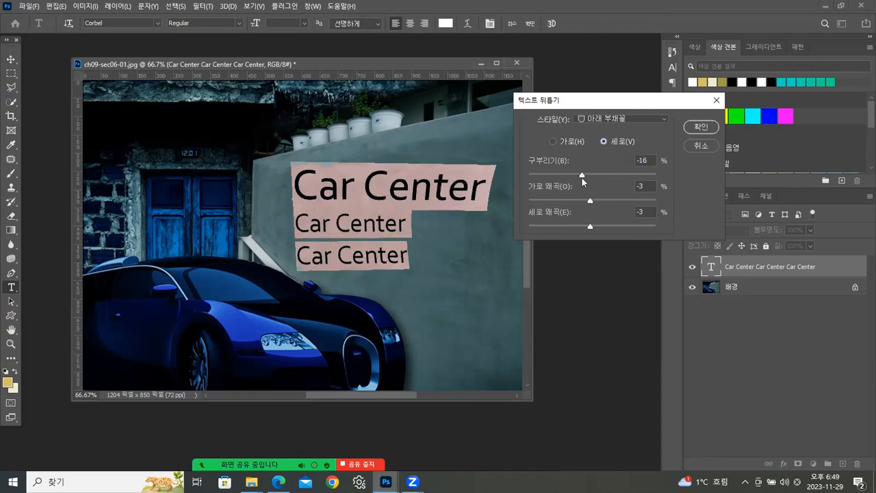
left_click_drag(581, 174, 597, 172)
- Try the 상승 warp style on the text in horizontal and vertical orientation
left_click(591, 120)
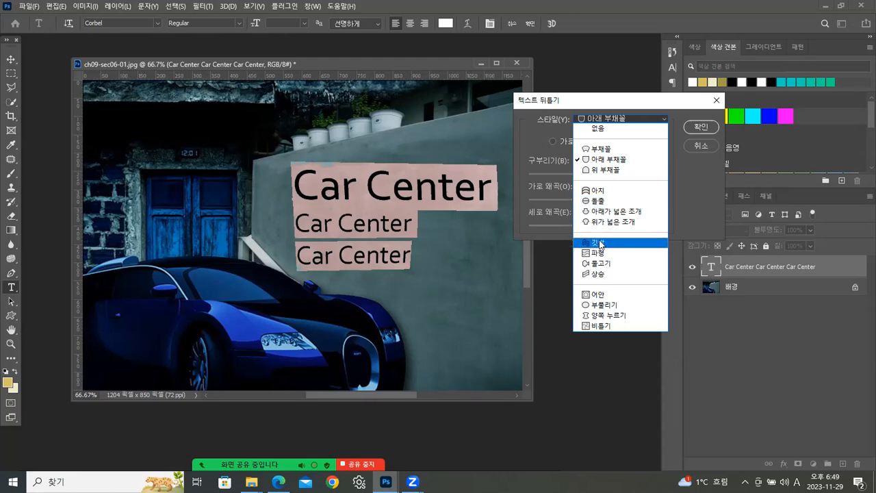
left_click(600, 276)
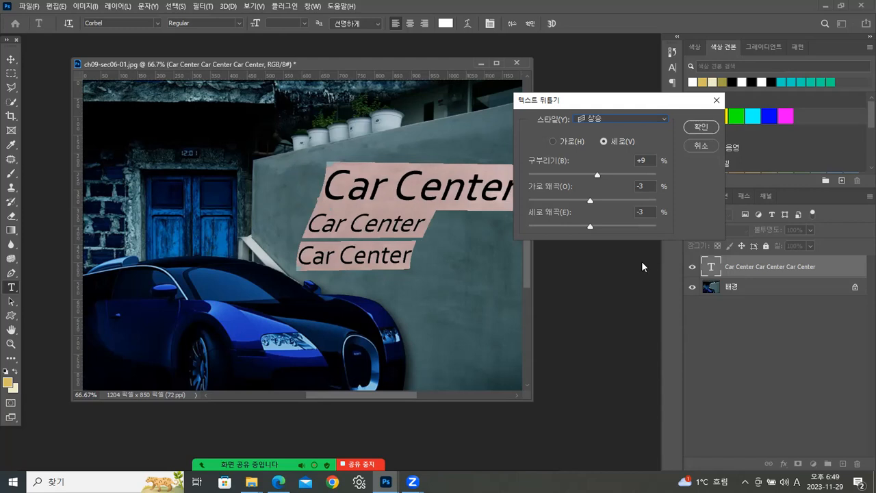
left_click(553, 141)
left_click(606, 140)
- Switch the text warp back to the 부채꼴 style and set its bend to -19%
left_click(616, 120)
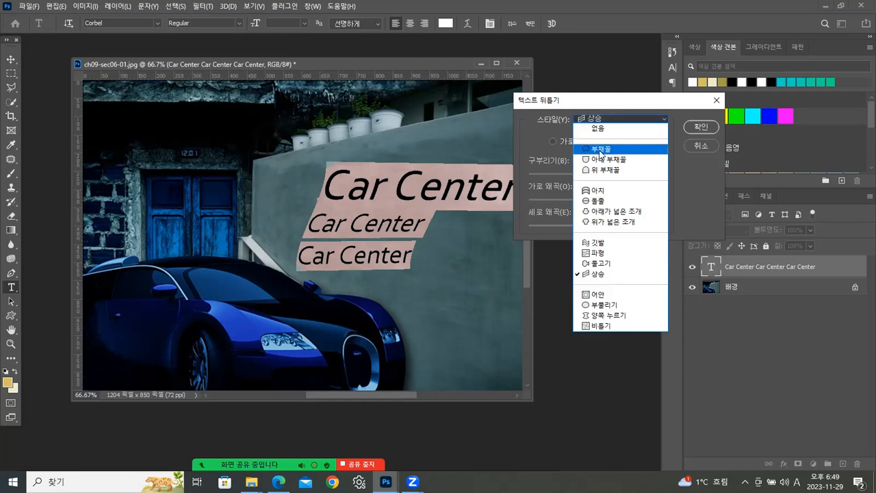
left_click(601, 150)
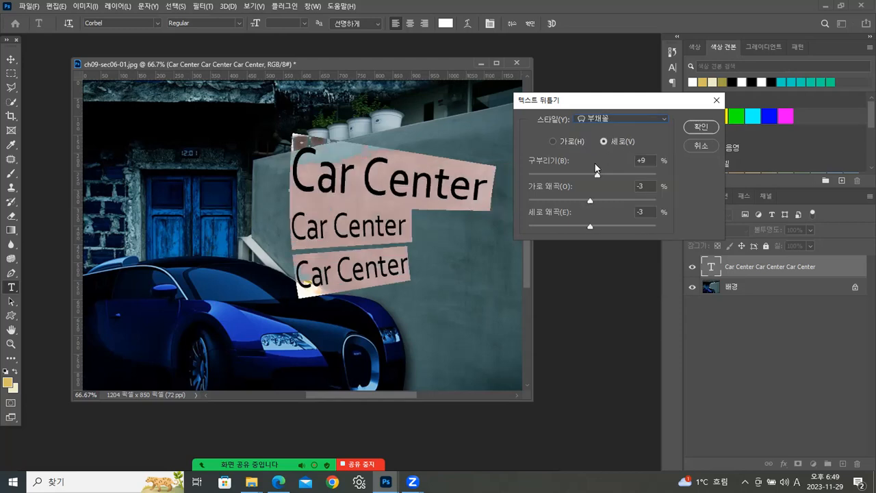
left_click_drag(597, 177, 580, 178)
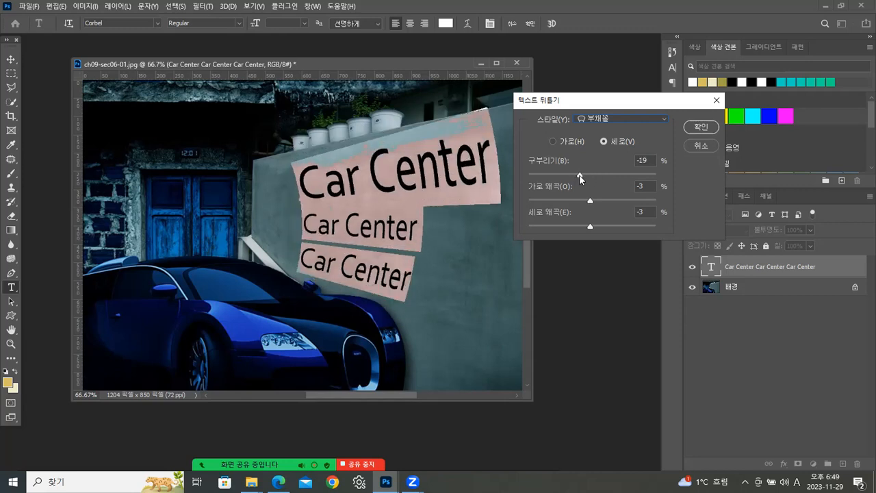
- Try horizontal distortion -10% and vertical distortion -2% on the text warp, and discard the whole warp
left_click_drag(590, 203, 591, 226)
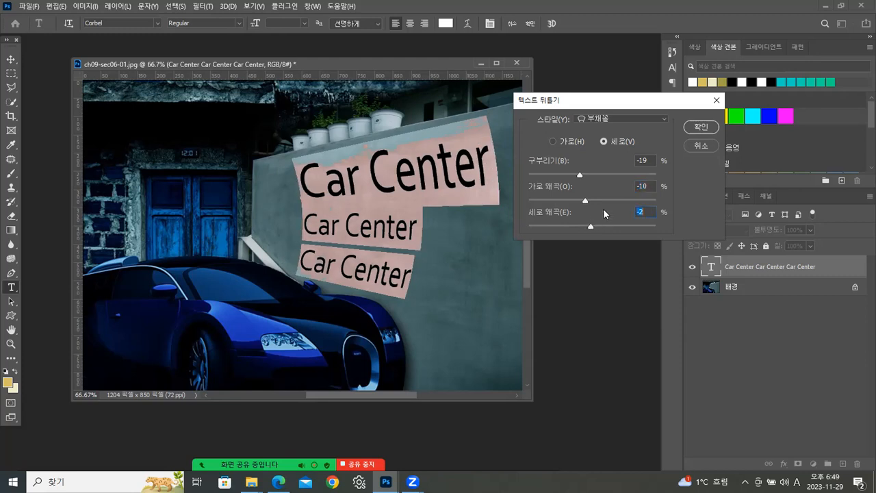
left_click(704, 146)
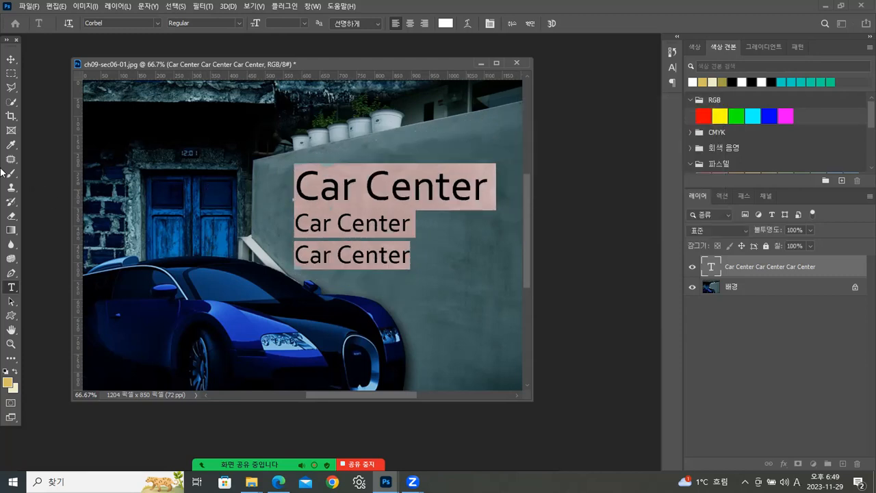
left_click(50, 116)
key("m")
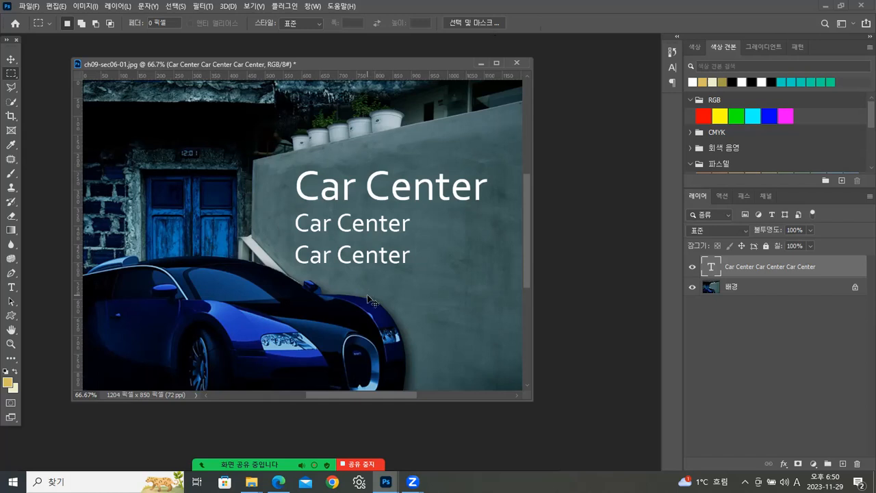
- Free-transform the Car Center text, skewing its right side upward and slanting its lower edge slightly to the left
key("ctrl+t")
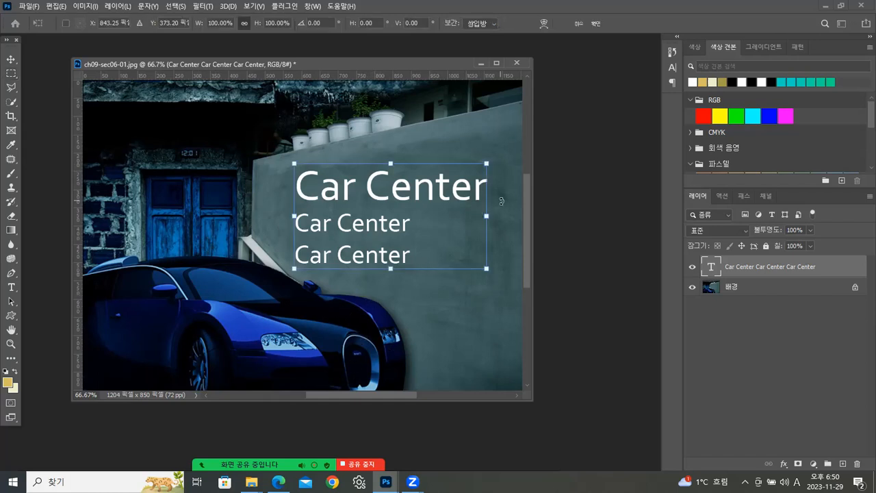
left_click_drag(489, 156, 485, 126)
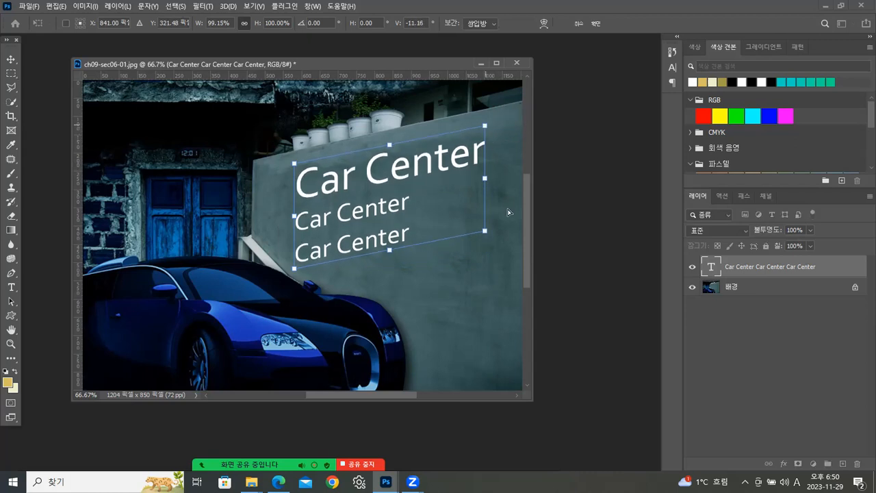
left_click_drag(485, 234, 480, 234)
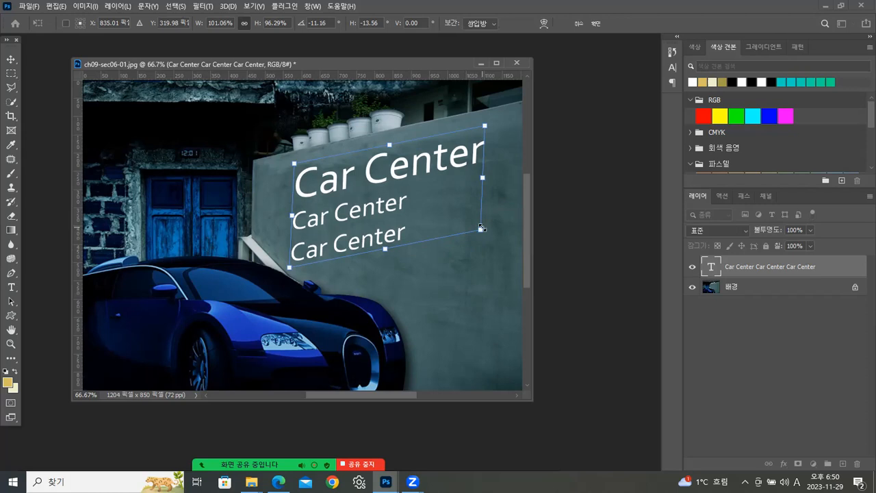
right_click(468, 213)
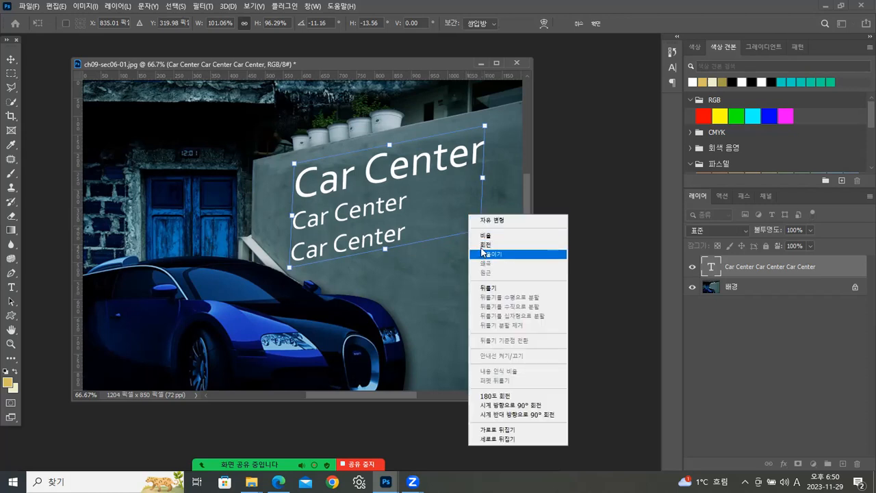
left_click(417, 199)
left_click_drag(478, 246, 478, 226)
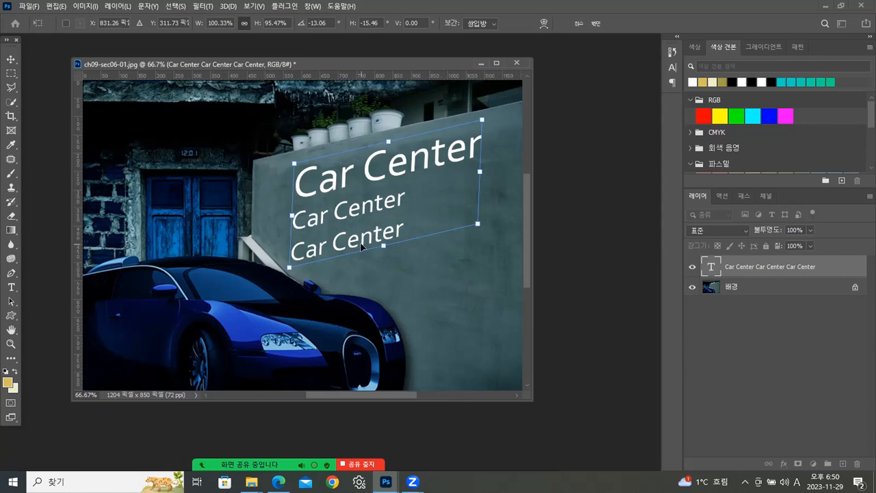
- Readjust the skew of the text's right side until its lines follow the wall's slope, and apply the transform
right_click(367, 170)
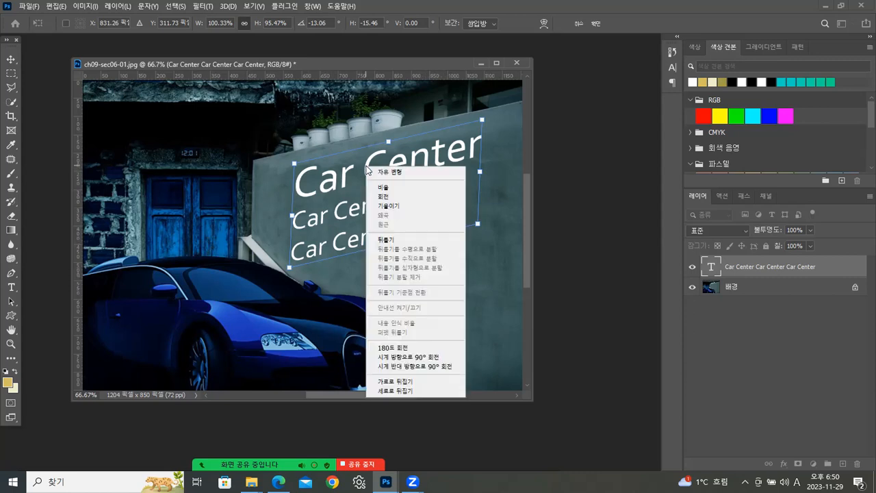
left_click(383, 206)
mouse_move(478, 225)
left_mouse_down()
mouse_move(476, 260)
mouse_move(479, 240)
left_mouse_up()
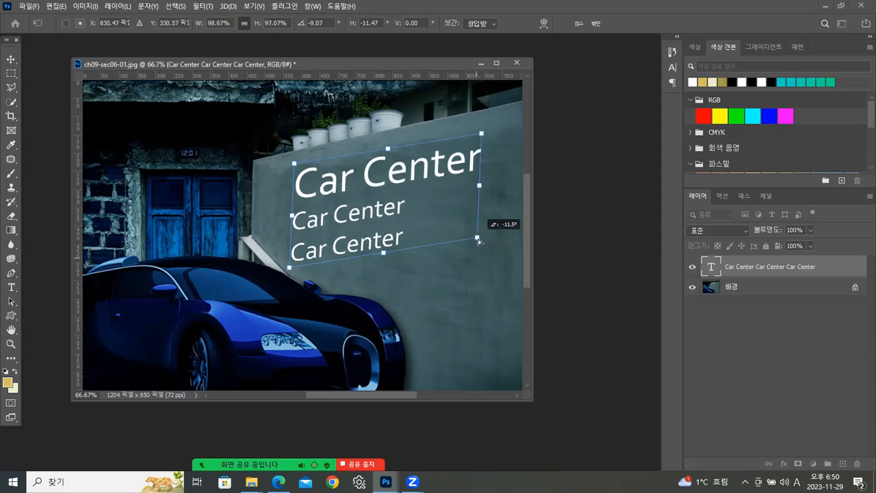
right_click(443, 167)
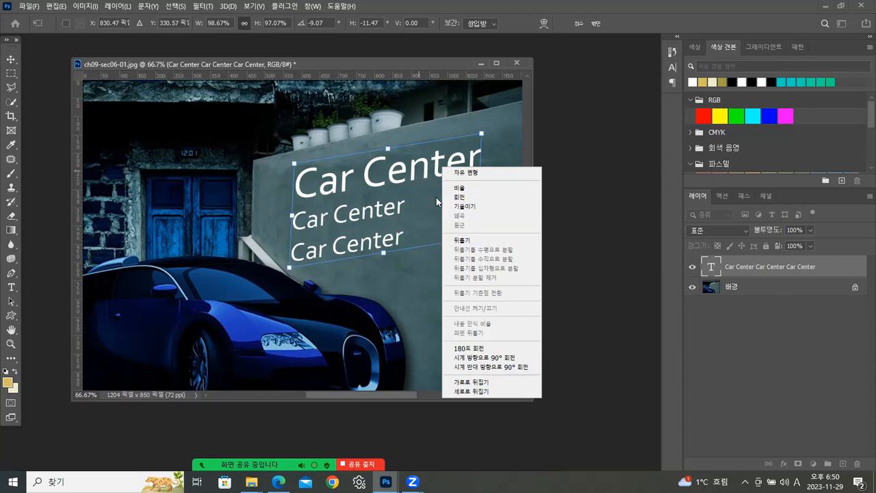
left_click(417, 166)
left_click_drag(483, 135, 483, 126)
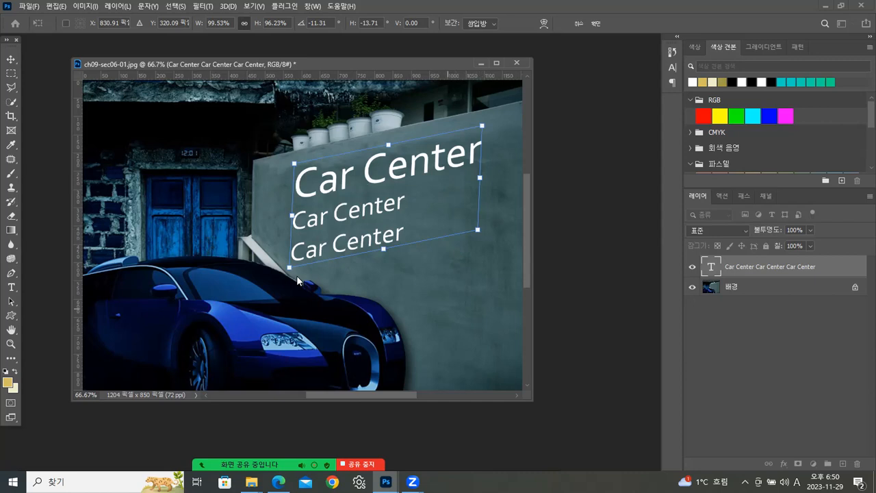
key("Return")
key("m")
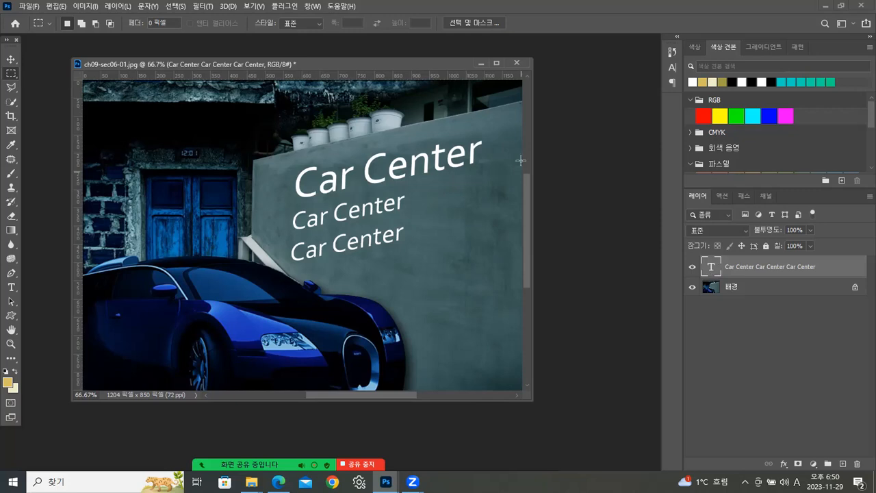
double_click(713, 268)
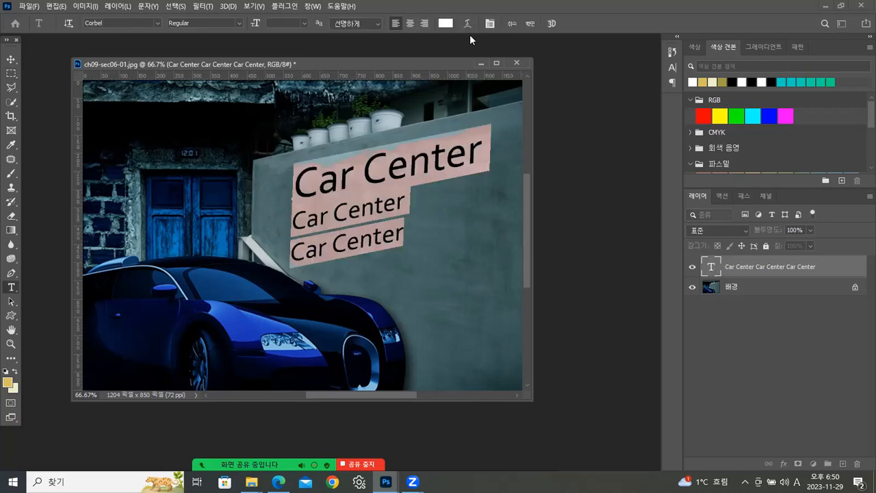
left_click(470, 23)
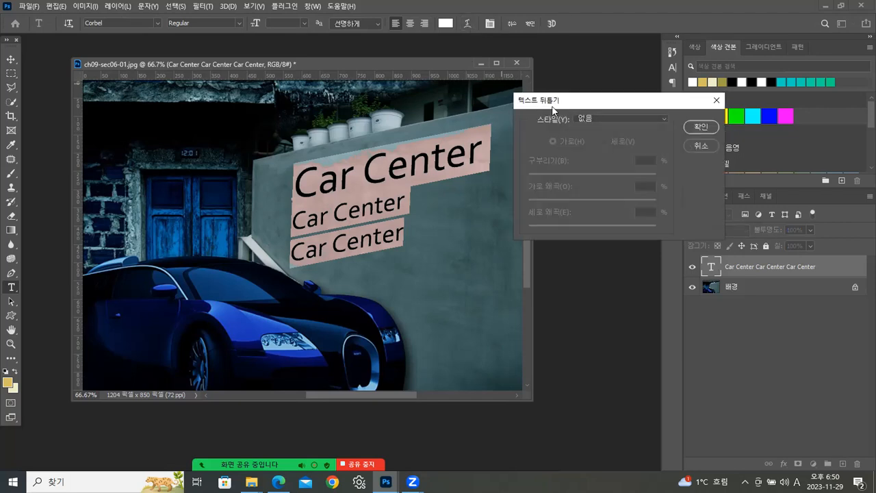
left_click(702, 146)
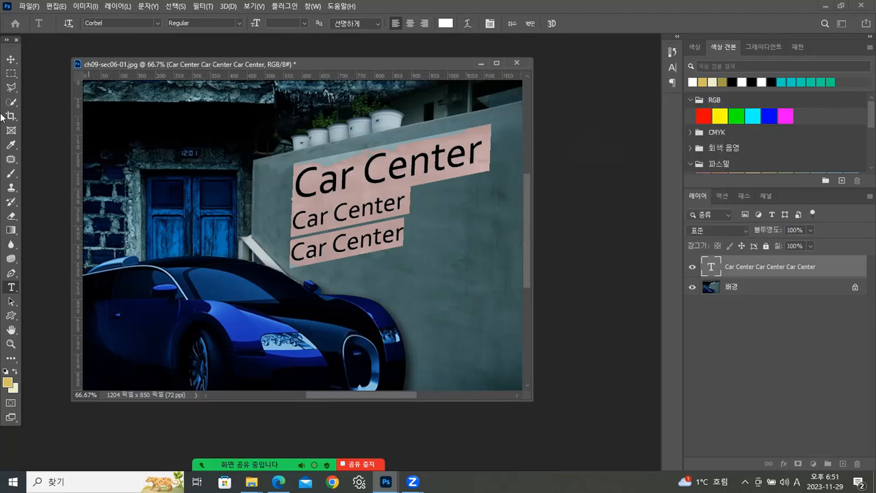
left_click(328, 124)
key("m")
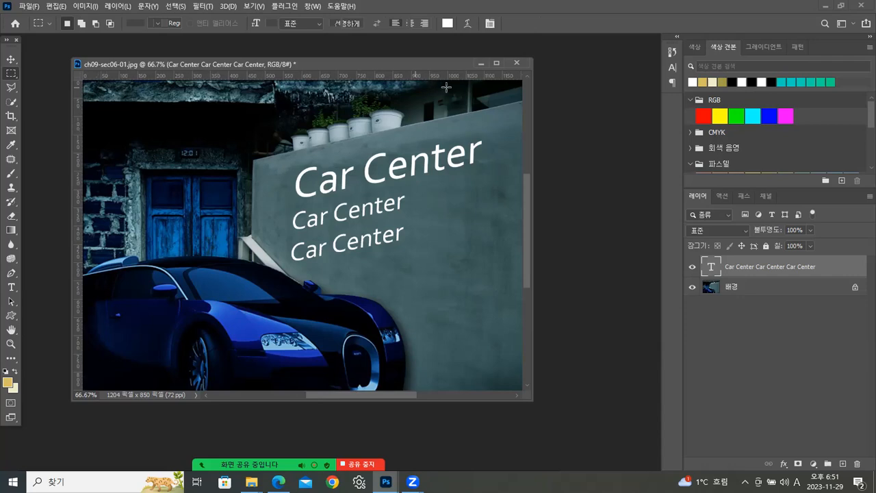
- Close the car photo without saving it, and open ch09-sec07-01.psd from the ch09 folder
left_click(516, 62)
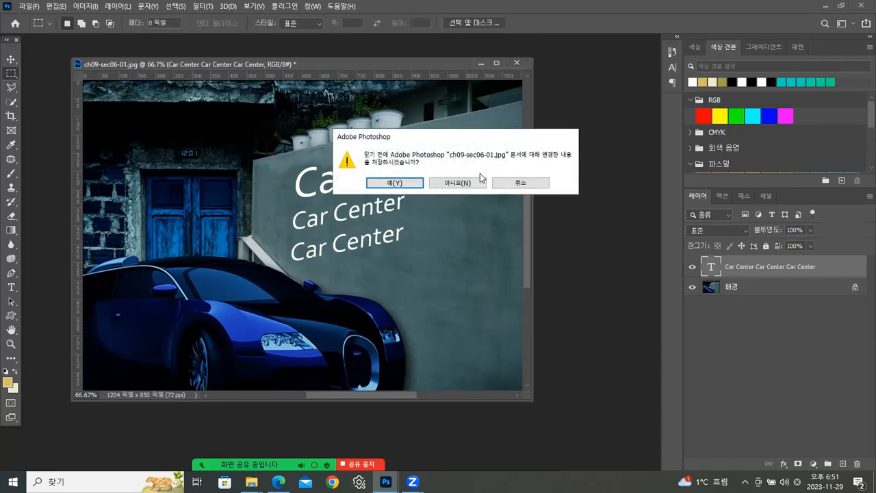
left_click(473, 182)
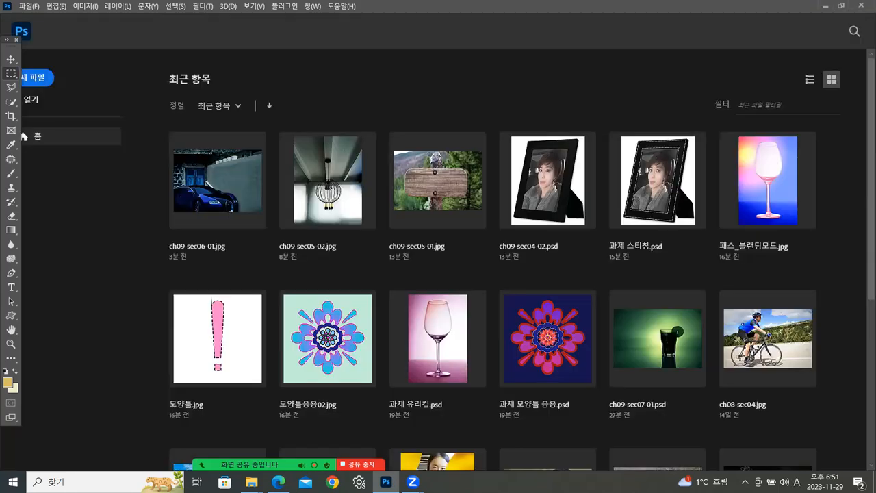
mouse_move(251, 482)
left_click(205, 430)
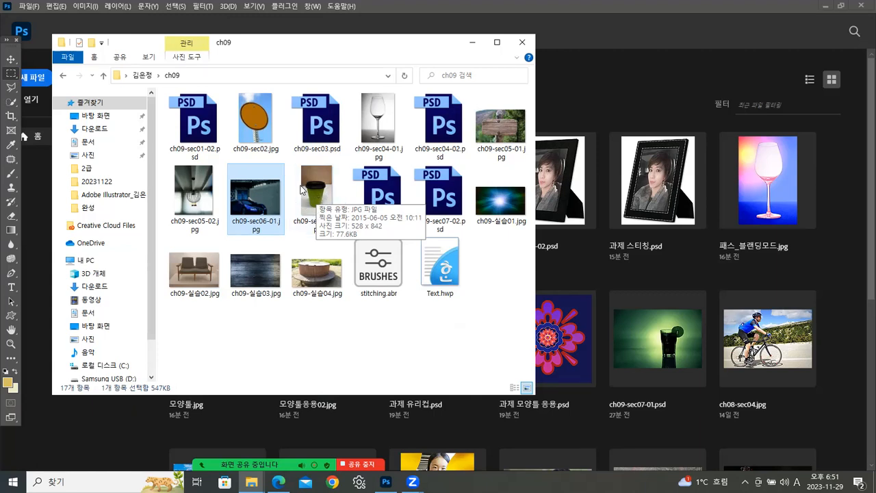
left_click(384, 204)
left_click_drag(384, 205, 96, 434)
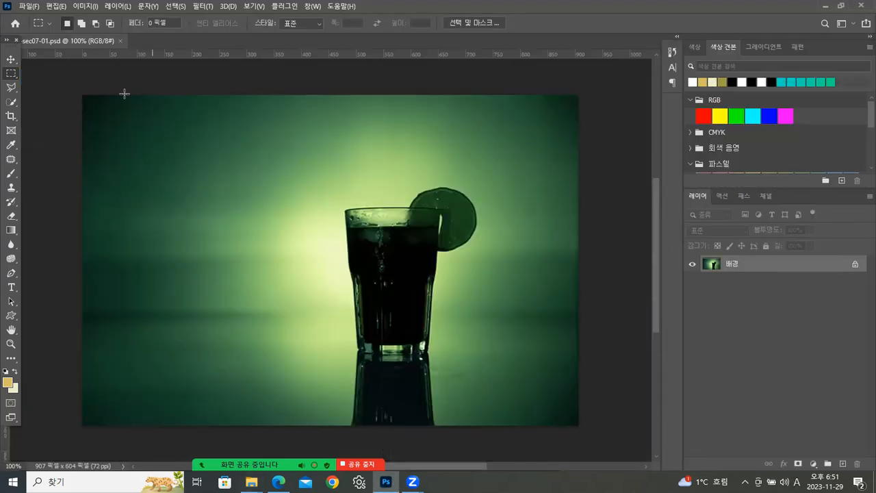
- Float the drink image in its own window and show its stored Path 1 on the canvas
left_click_drag(99, 40, 235, 64)
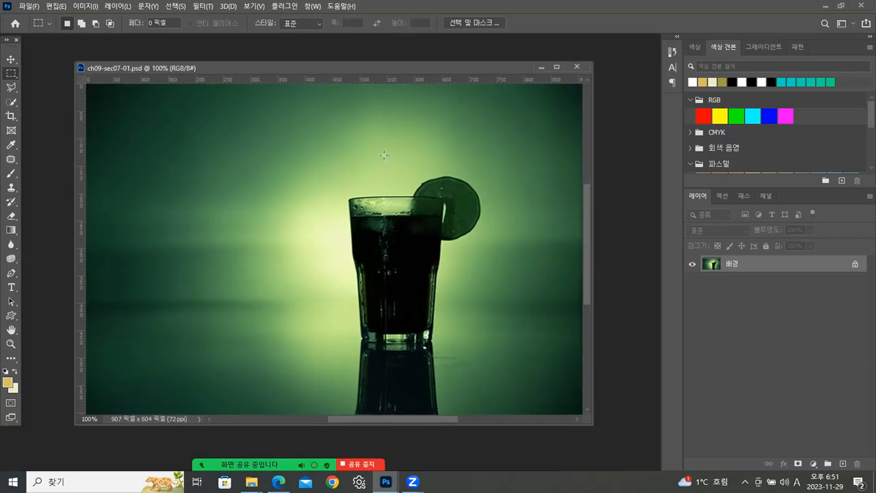
left_click(744, 193)
left_click(716, 215)
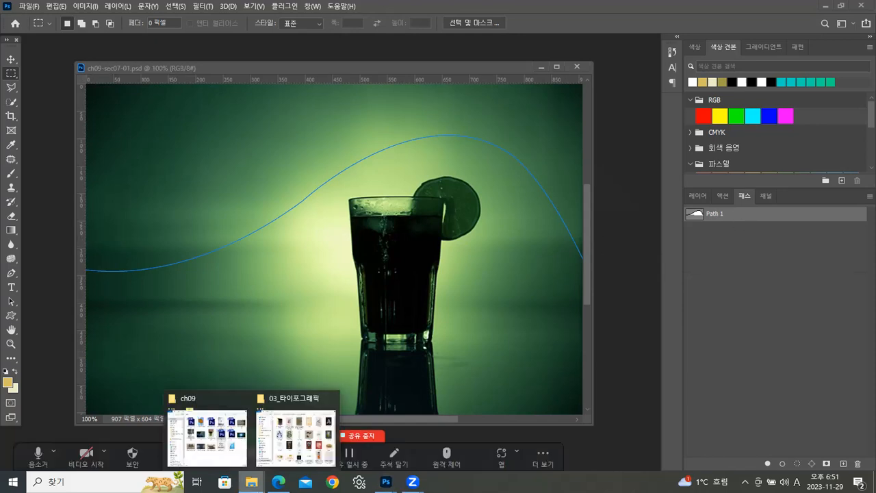
- View the typography example 1.jpg from the 03_타이포그래픽 folder, and return to the drink image
left_click(299, 397)
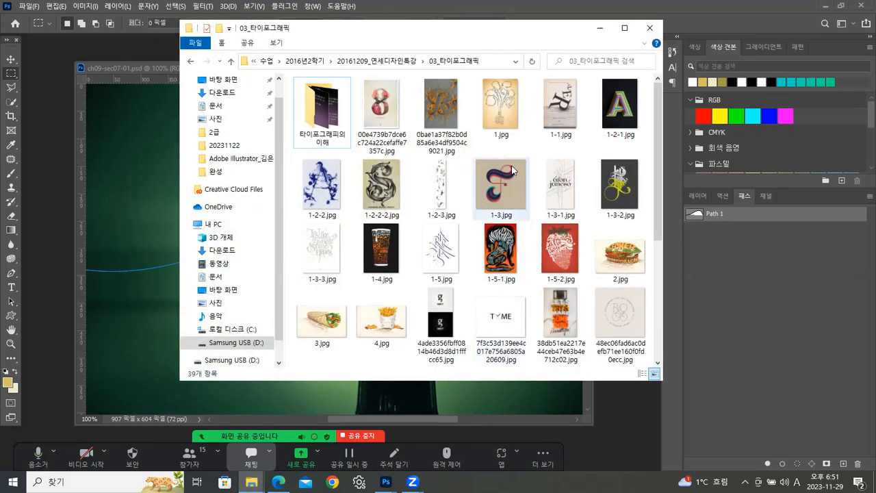
left_click(495, 104)
double_click(494, 103)
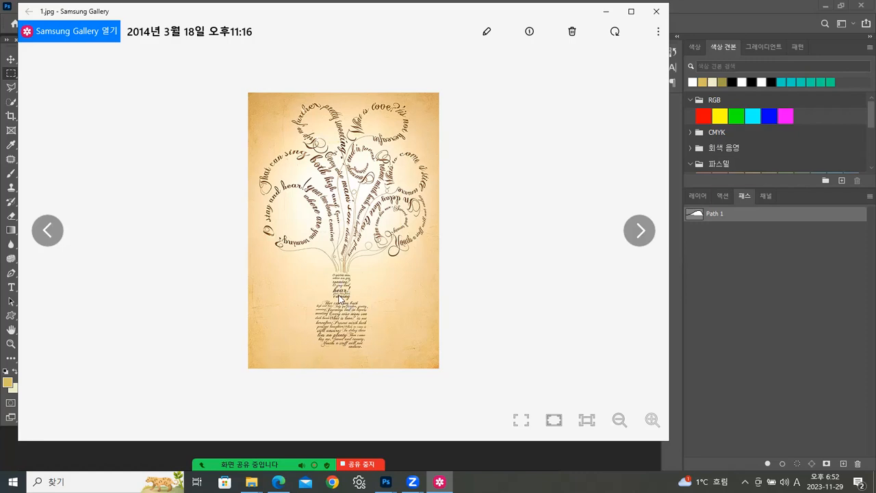
left_click(605, 13)
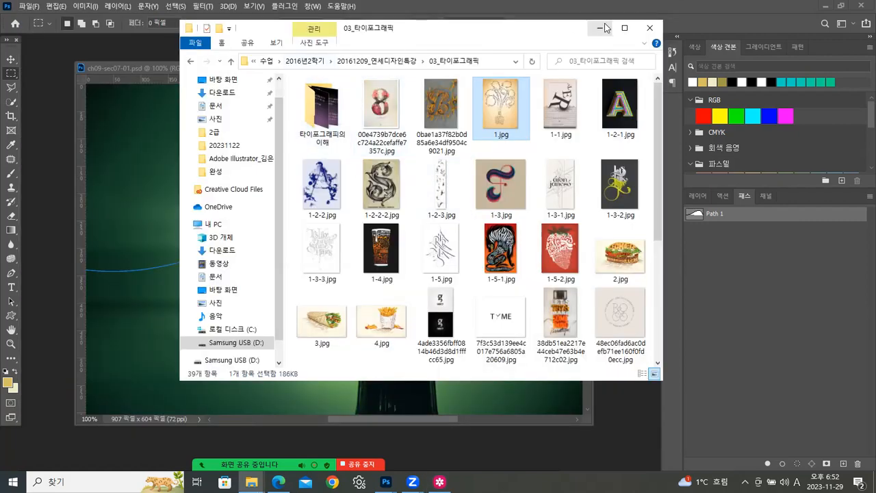
left_click(600, 28)
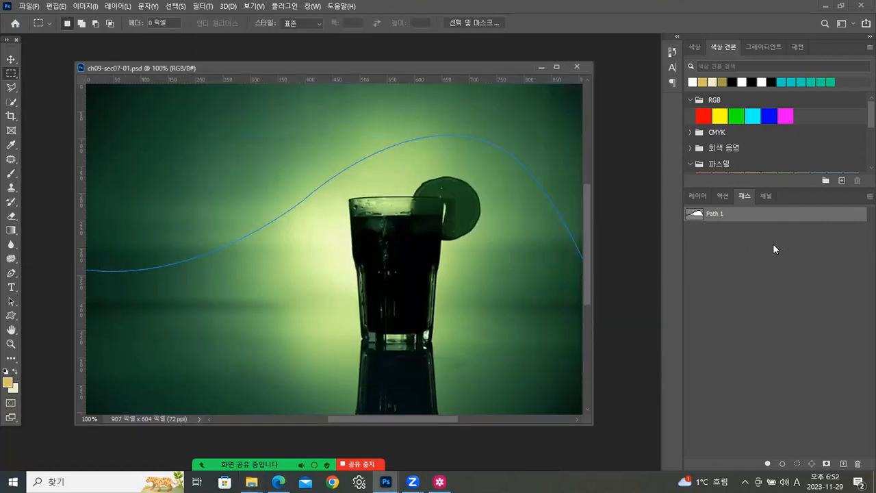
- Draw an open curved path with the Pen tool in path mode, from the lower-left area across the glass and back around below the lime slice
key("p")
left_click(10, 273)
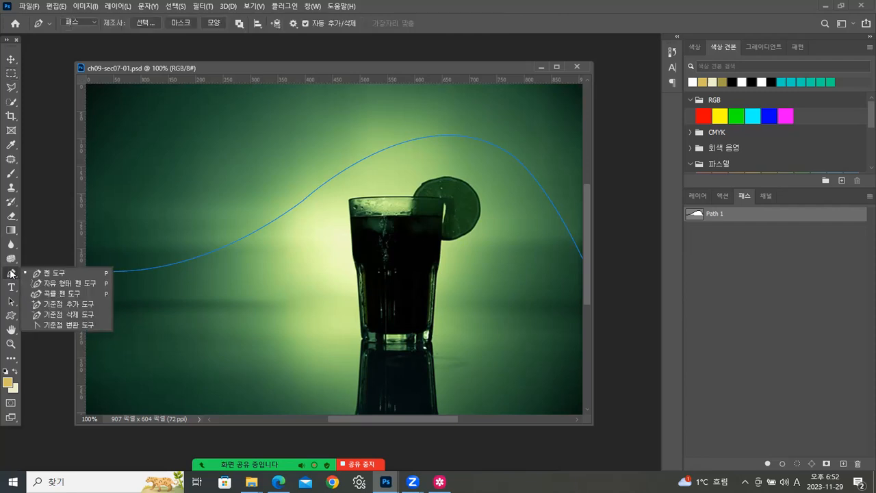
left_click(80, 22)
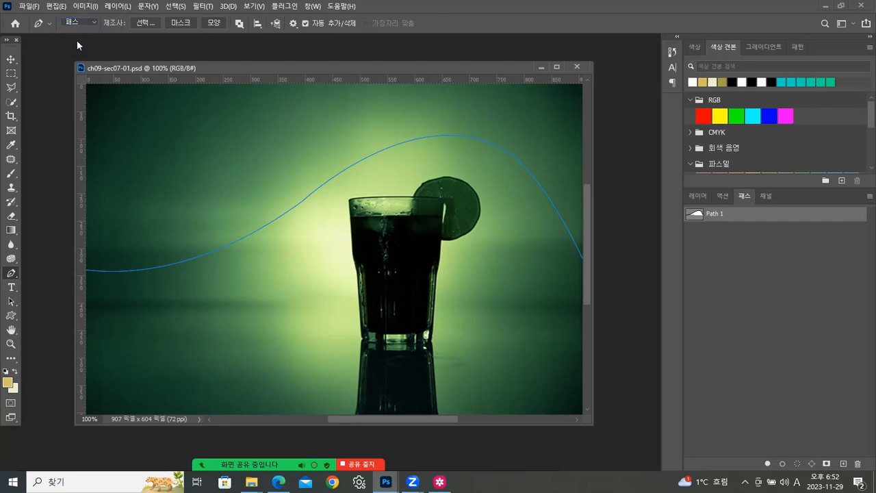
left_click(112, 312)
left_click_drag(331, 277, 443, 165)
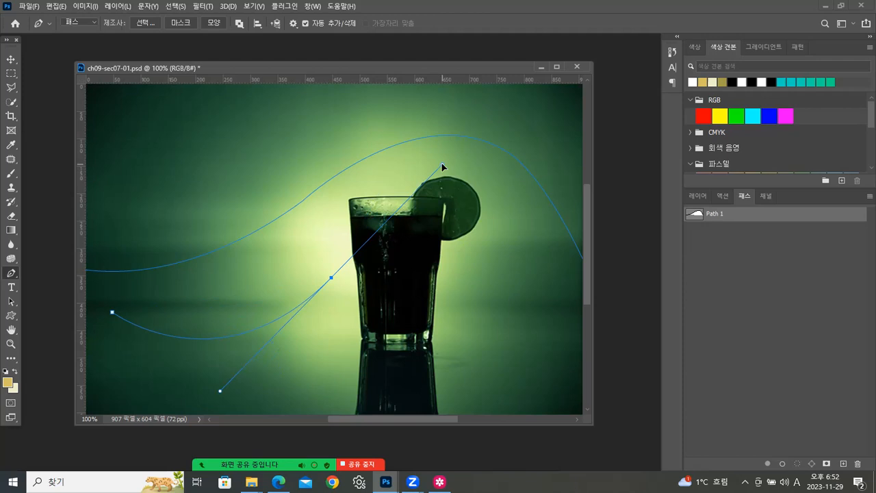
left_click(332, 278)
left_click_drag(526, 239, 495, 341)
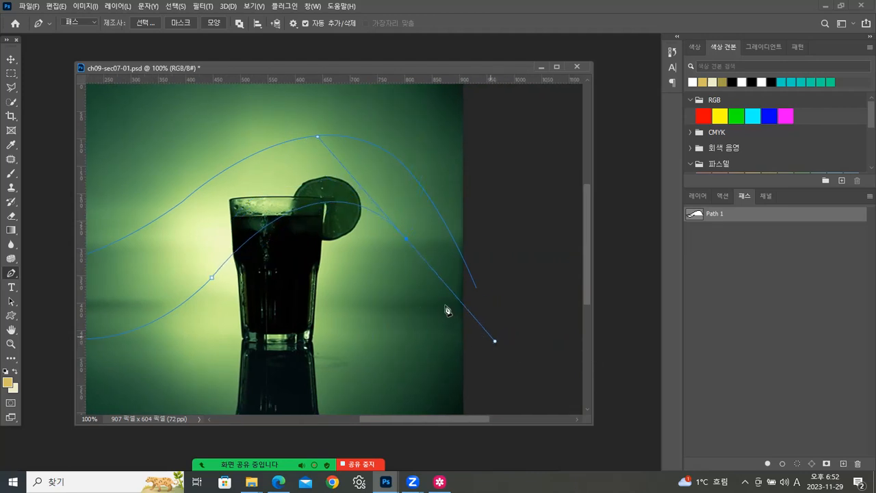
left_click(408, 242)
left_click_drag(351, 367, 235, 401)
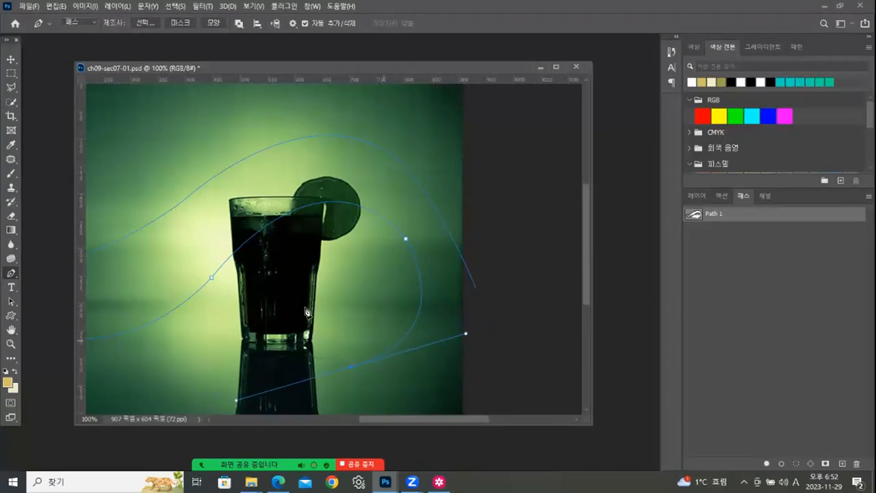
left_click_drag(182, 305, 305, 285)
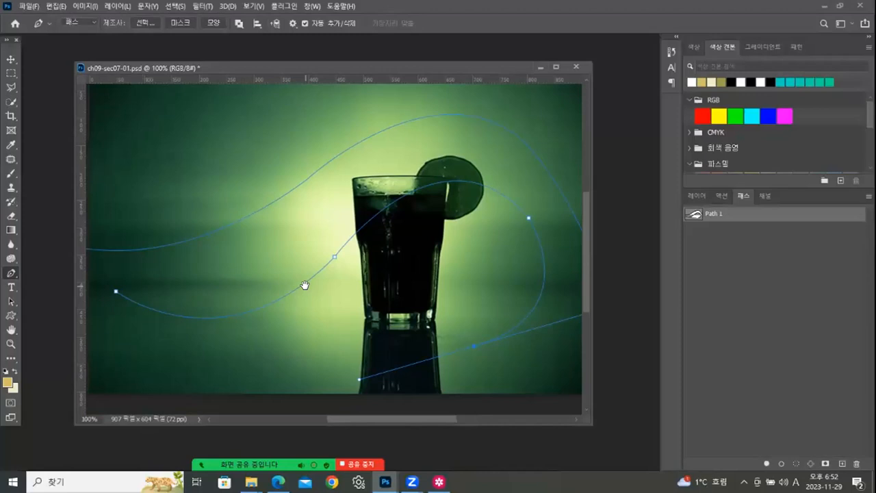
- Start 72 pt Corbel text near the left end of the lower curved path and fill the path with random placeholder letters
left_click(11, 63)
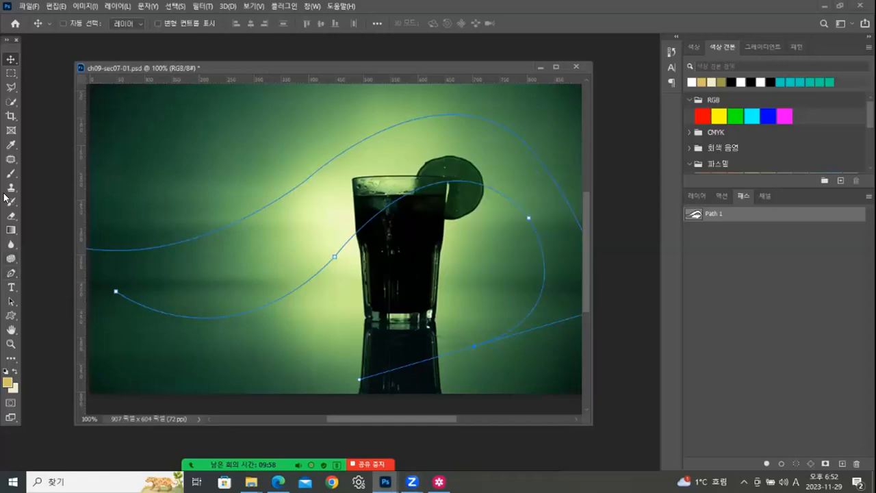
left_click(16, 287)
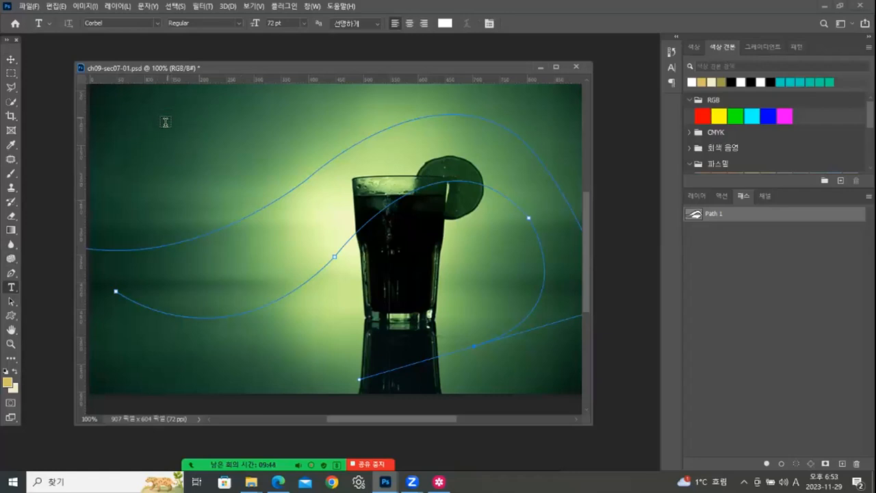
left_click(134, 299)
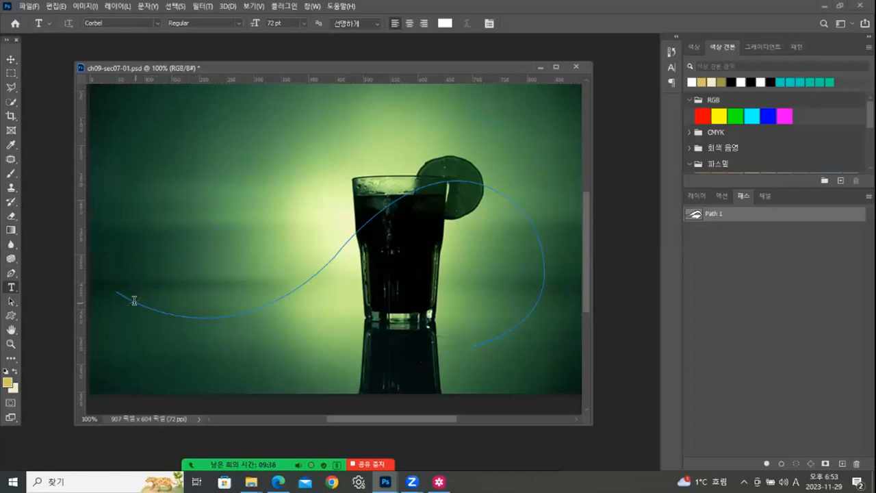
type("fg")
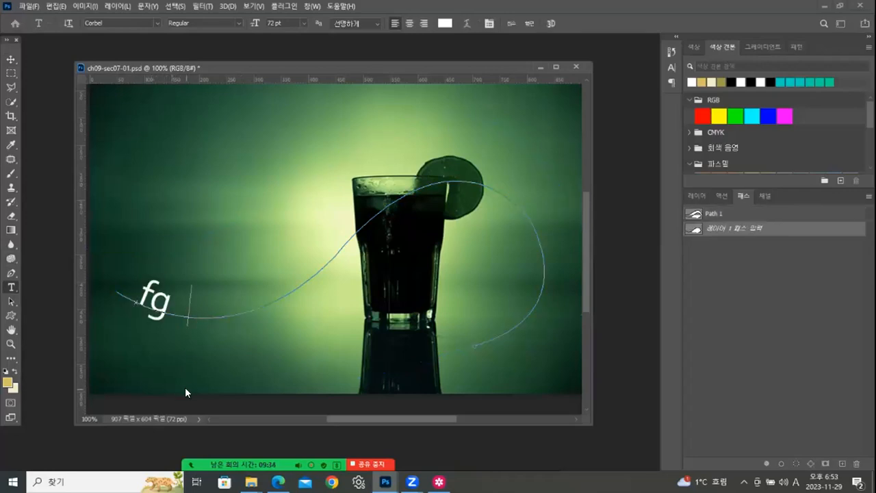
type("dfgghfhfhgfhghgfhfhgigjhgjhighghj")
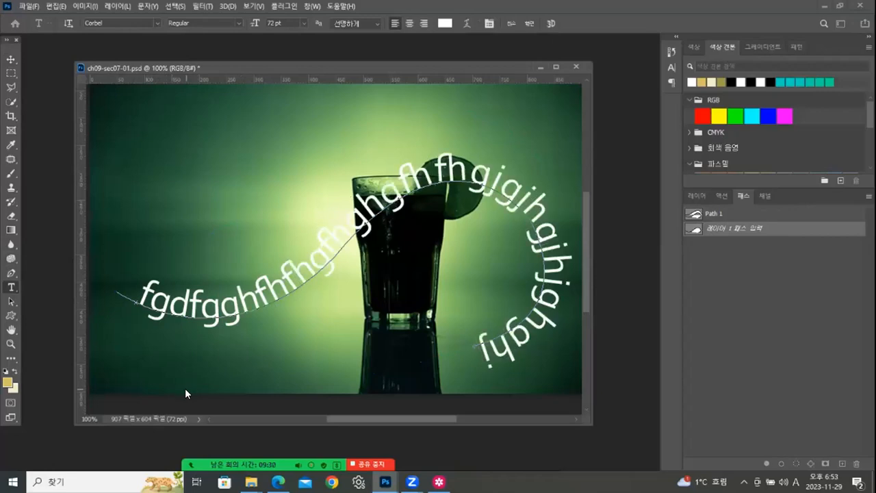
- Select all the placeholder text on the path and set its font size to 24 pt
left_click(139, 299)
left_click_drag(139, 299, 477, 346)
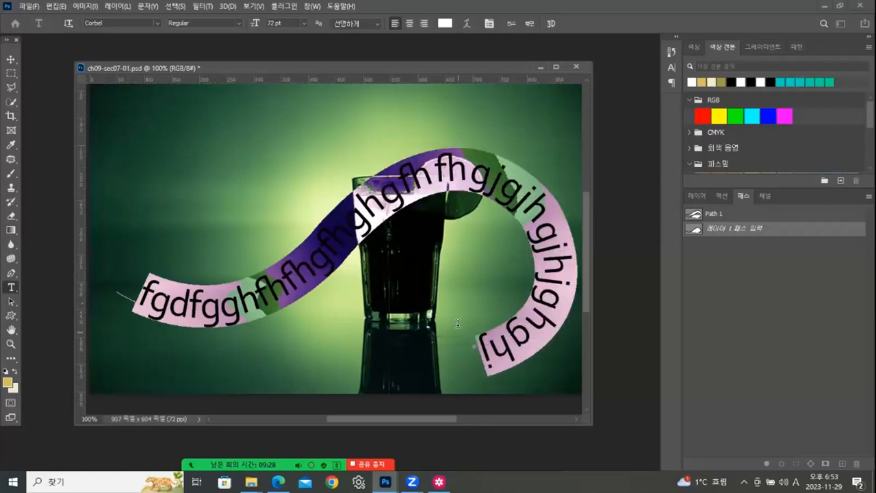
left_click(305, 23)
left_click(286, 134)
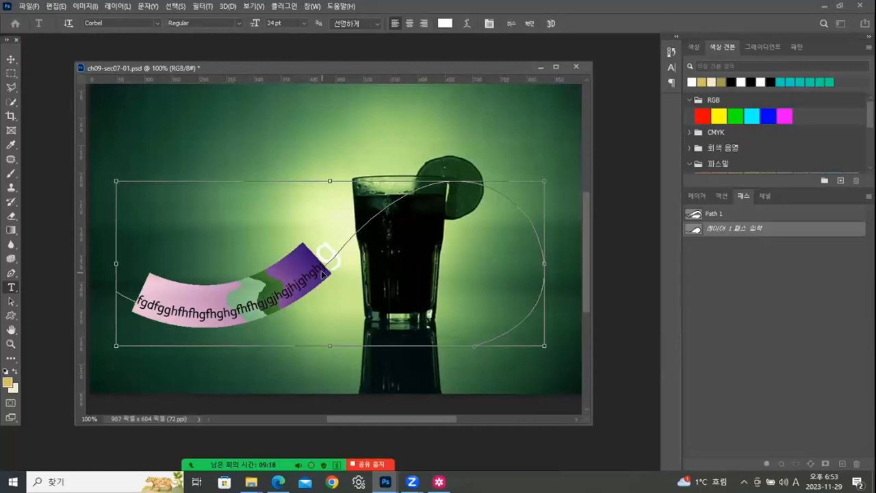
- Replace the oversized last letter with two pasted copies of the small text to fill the rest of the path
left_click(335, 259)
left_click_drag(329, 262, 347, 250)
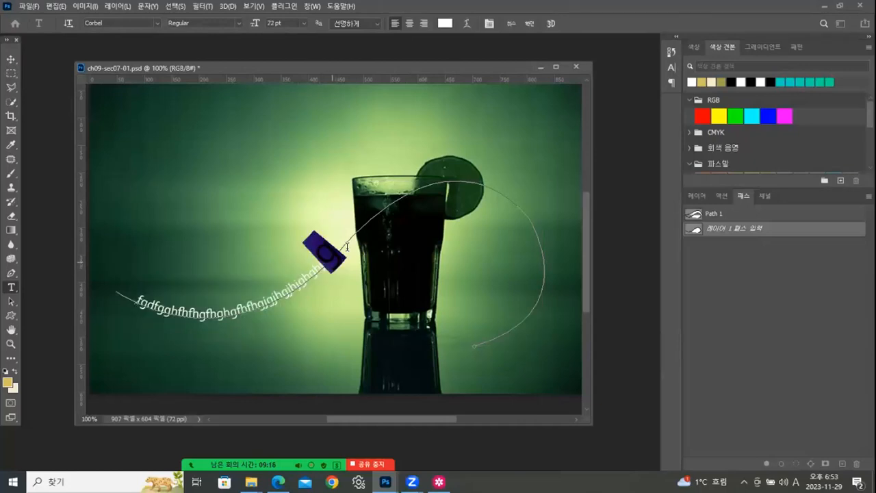
type("fgdfgghfhfhgfhghgfhfhgjgjhgjhjghghj")
type("fgdfgghfhfhgfhghgfhfhgjgjhgjhjghghj")
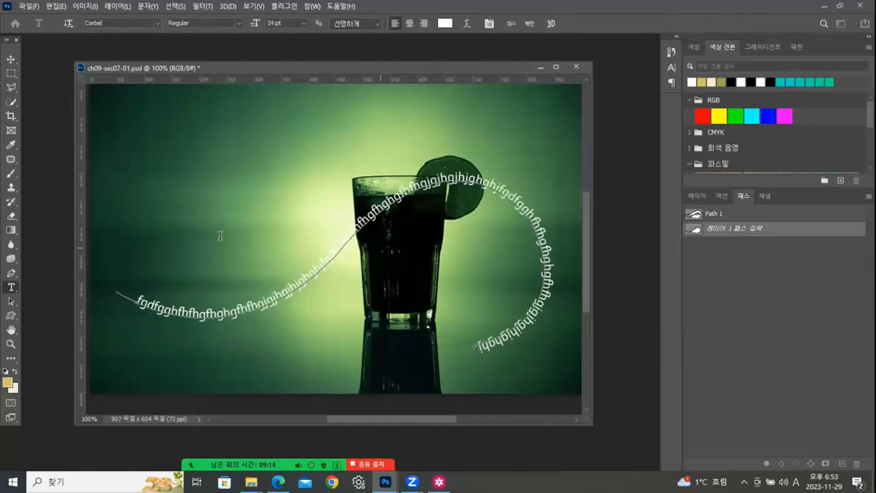
- Commit the path text and move it up so that it curves above the glass and around the lime slice
left_click(11, 59)
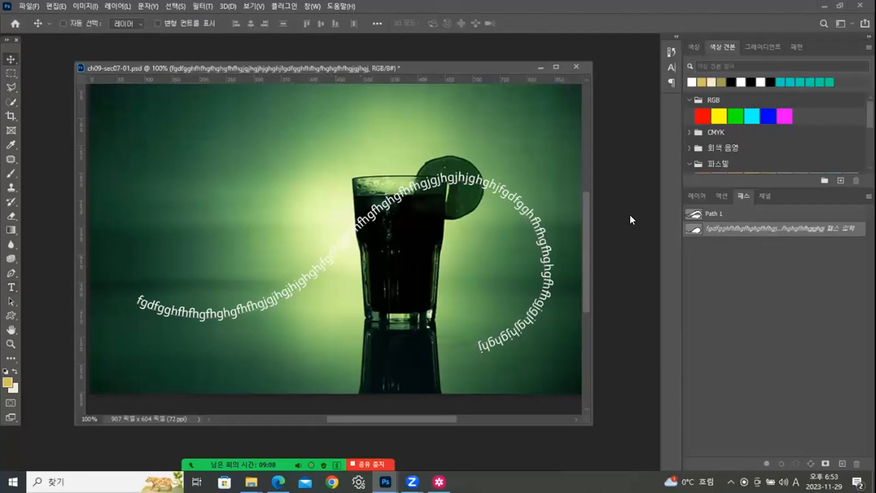
left_click_drag(325, 260, 314, 200)
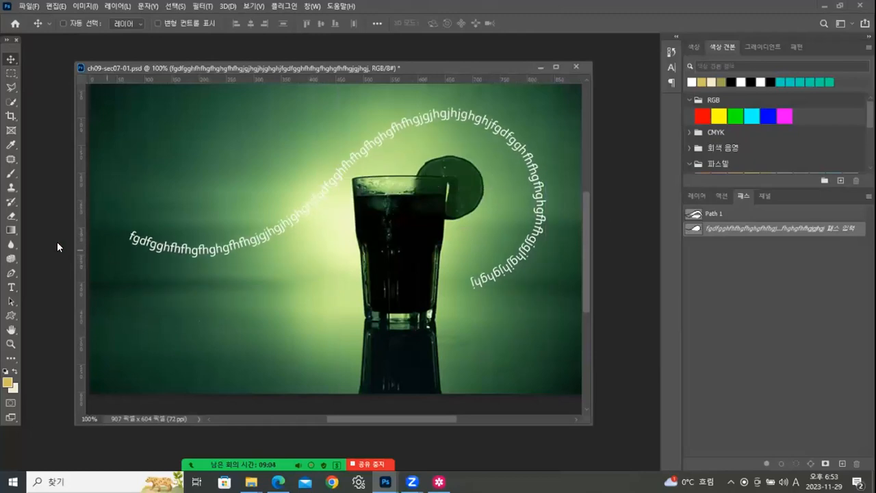
left_click_drag(363, 151, 363, 139)
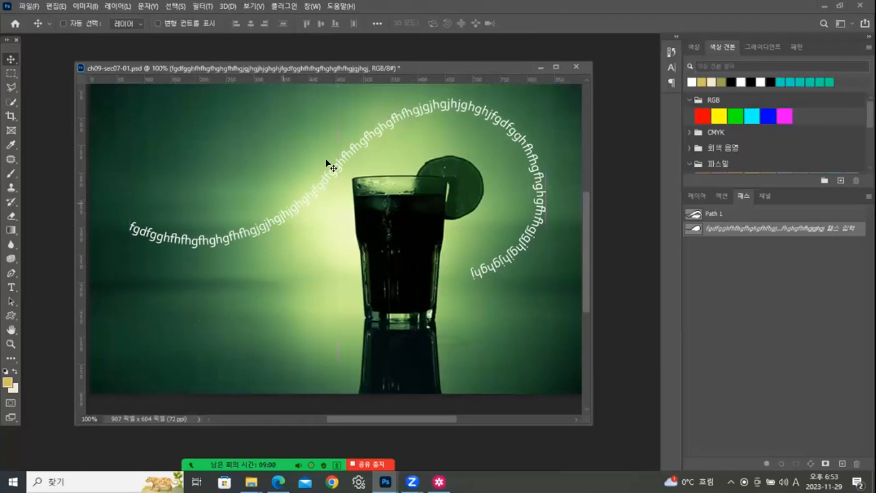
- Set the text layer's blend mode to Overlay (오버레이) and nudge the text slightly left
left_click(693, 196)
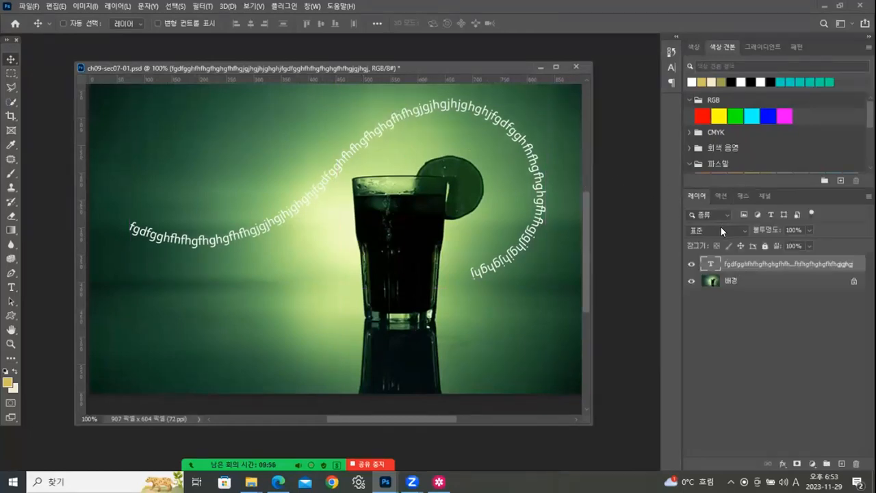
left_click(718, 230)
left_click(740, 229)
left_click(741, 229)
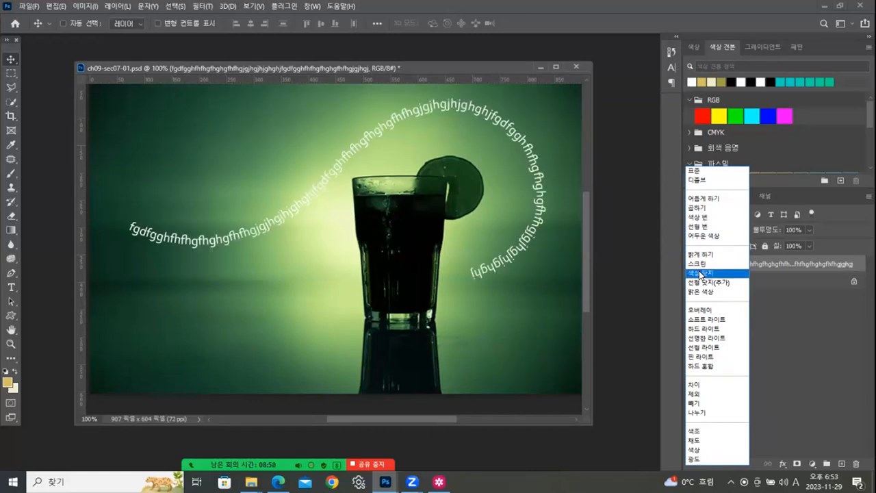
left_click(699, 310)
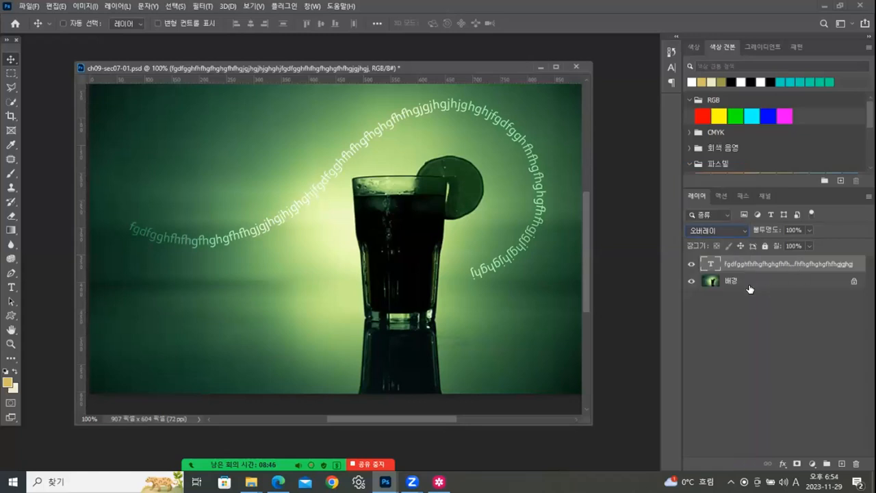
left_click_drag(491, 269, 488, 270)
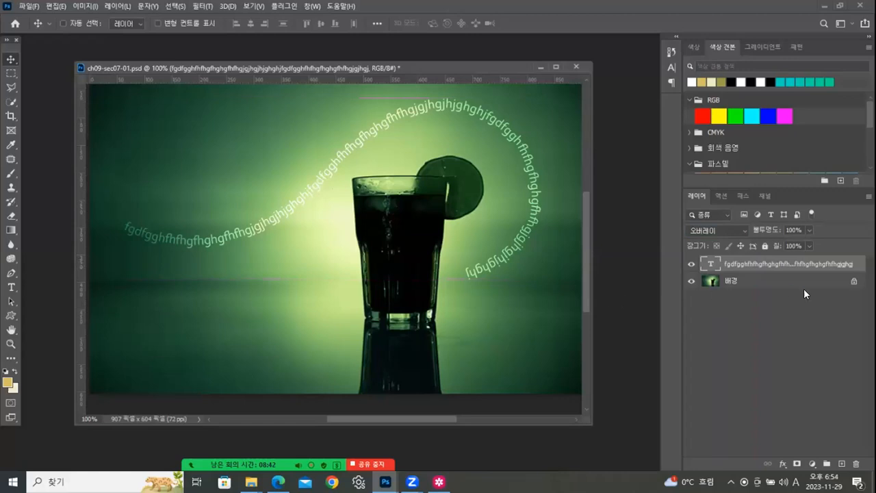
- Show Path 1 on the canvas to compare it with the moved text, and return to the layers list
left_click(743, 197)
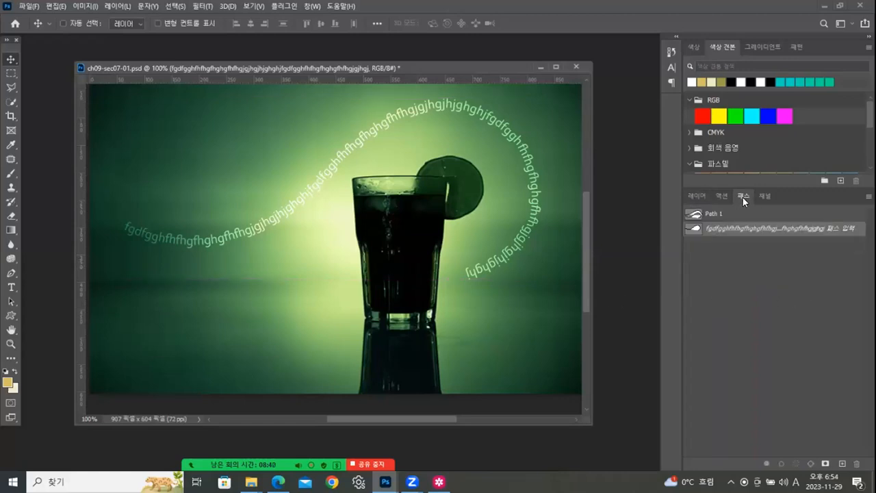
left_click(712, 215)
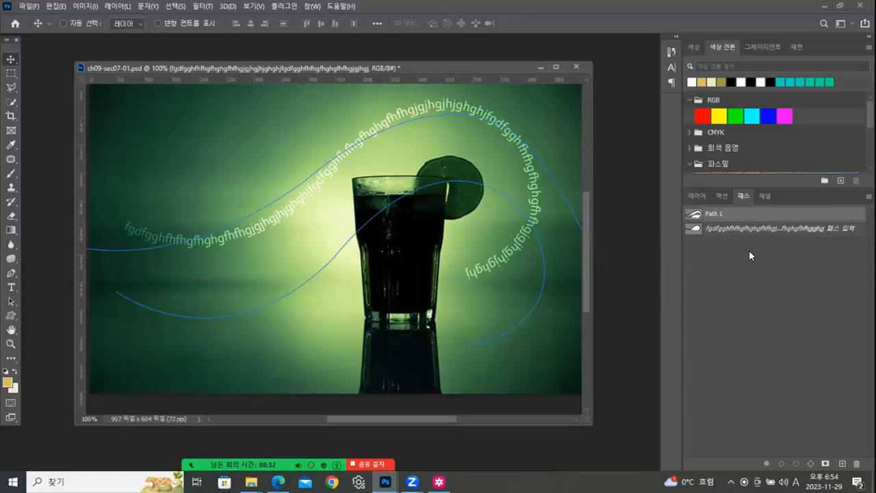
left_click(727, 285)
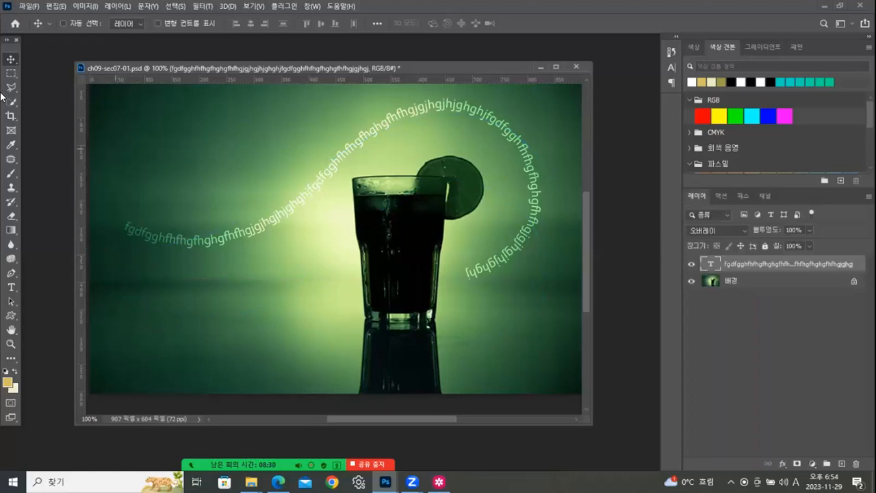
- Start saving a copy of the drink image in JPEG format in the 완성 folder
left_click(29, 7)
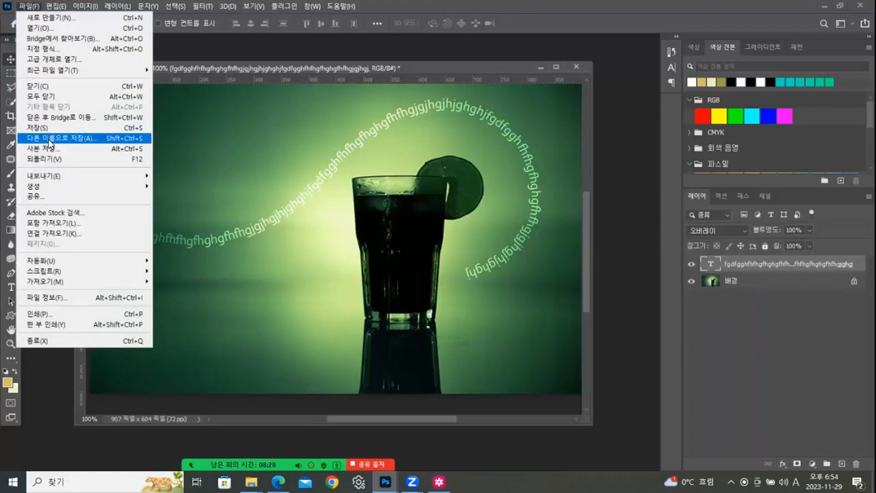
left_click(45, 149)
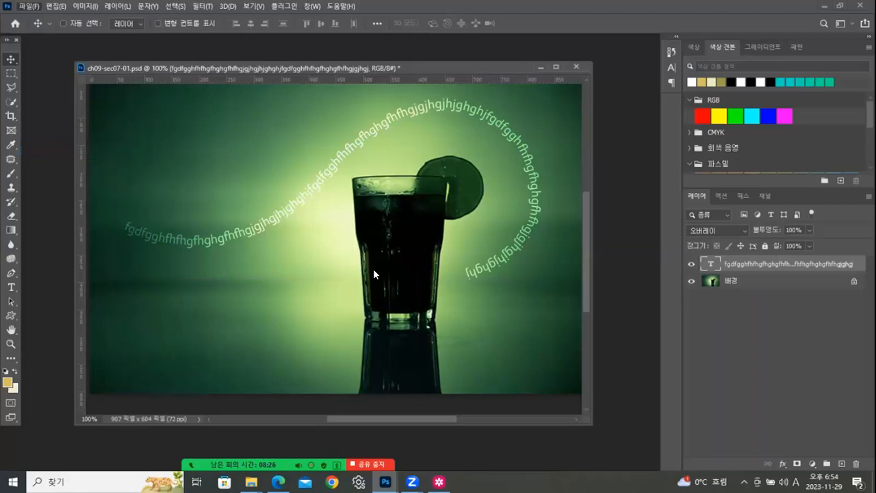
left_click(499, 268)
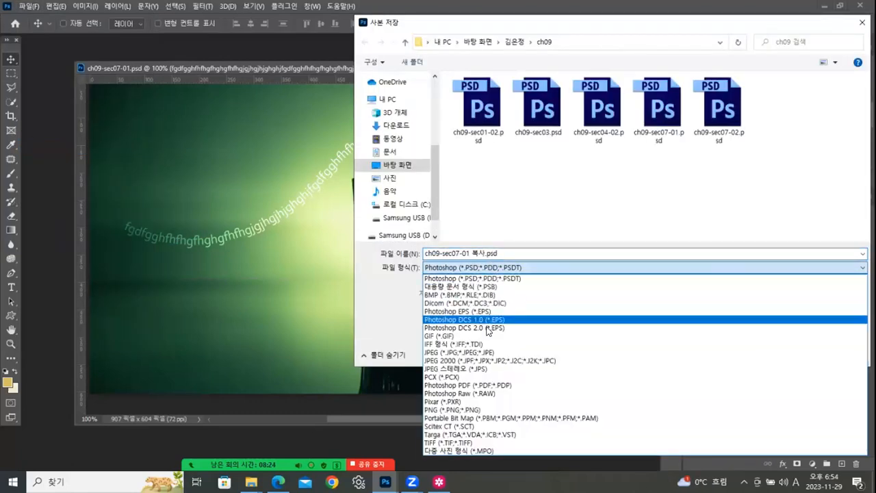
left_click(474, 350)
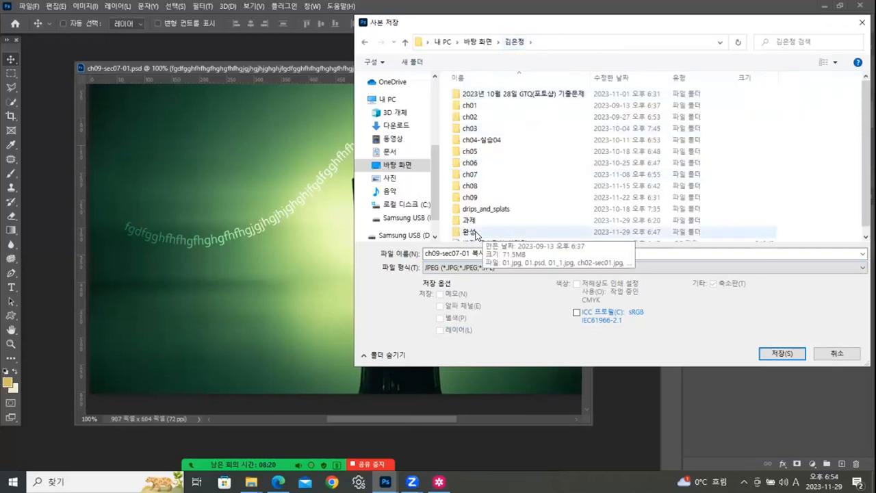
double_click(474, 234)
- Name the copy 패스_글자응용.jpg and save it with JPEG quality 12
left_click(473, 254)
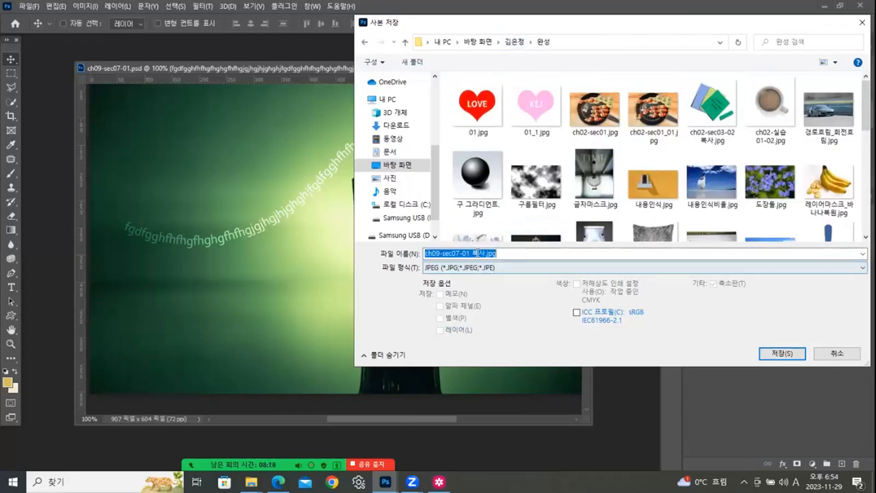
left_click_drag(486, 253, 388, 254)
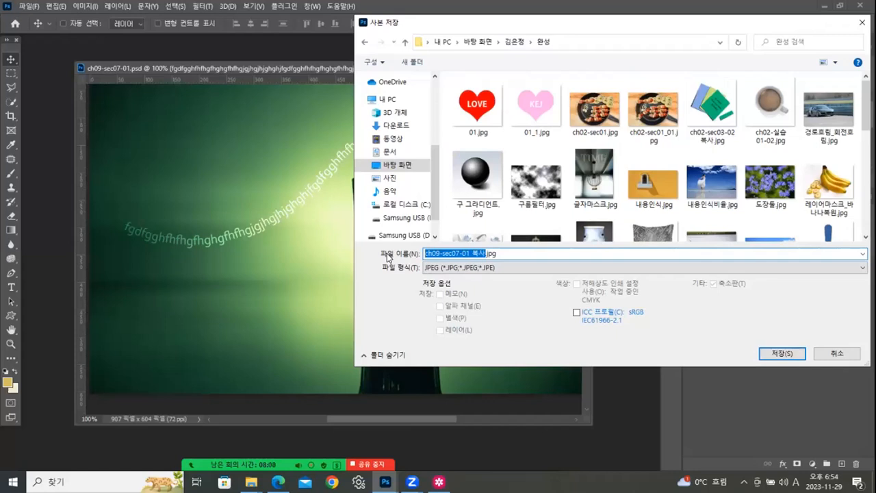
type("votm")
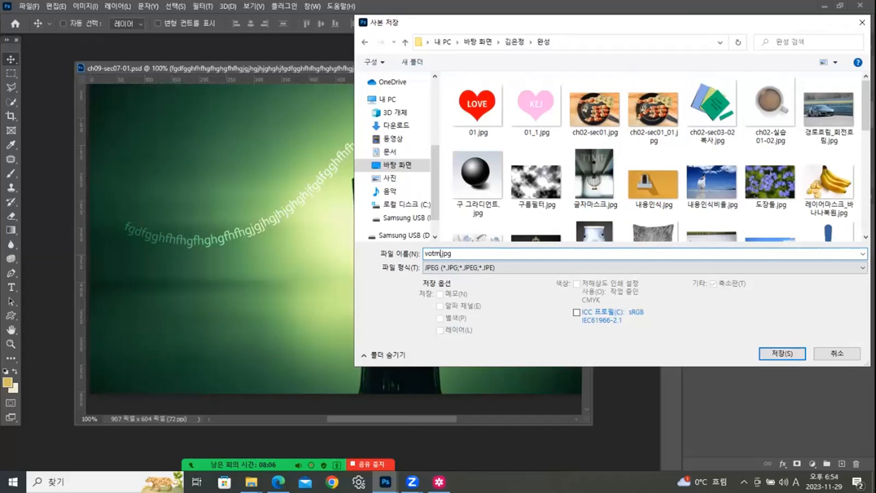
key("BackSpace")
key("BackSpace")
key("BackSpace")
key("BackSpace")
key("Hangul")
type("ㅍㅐ스_글자용ㅇ")
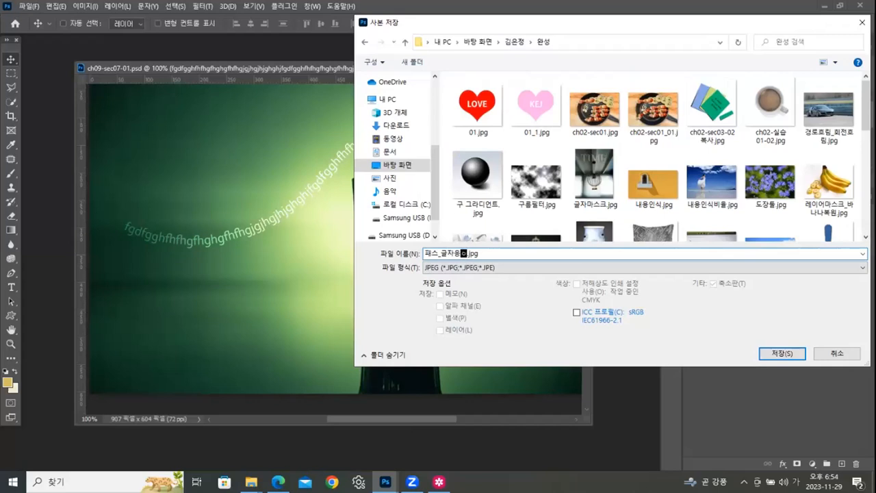
left_click(780, 351)
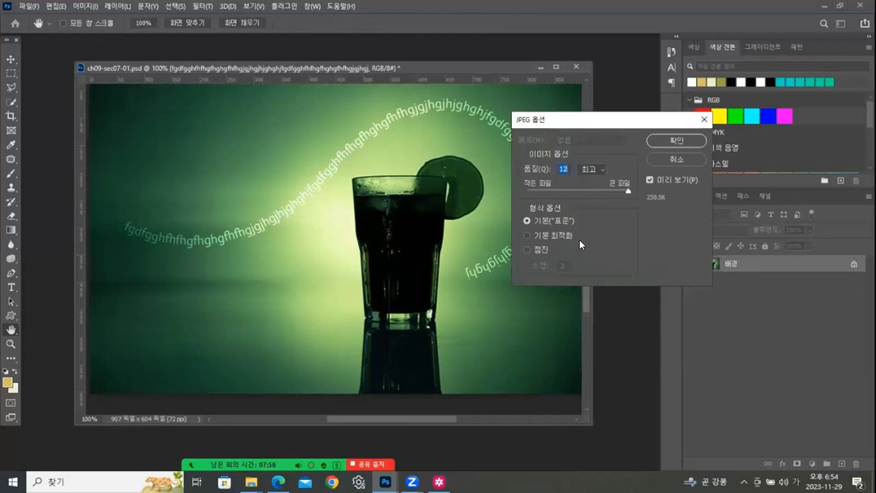
left_click(678, 142)
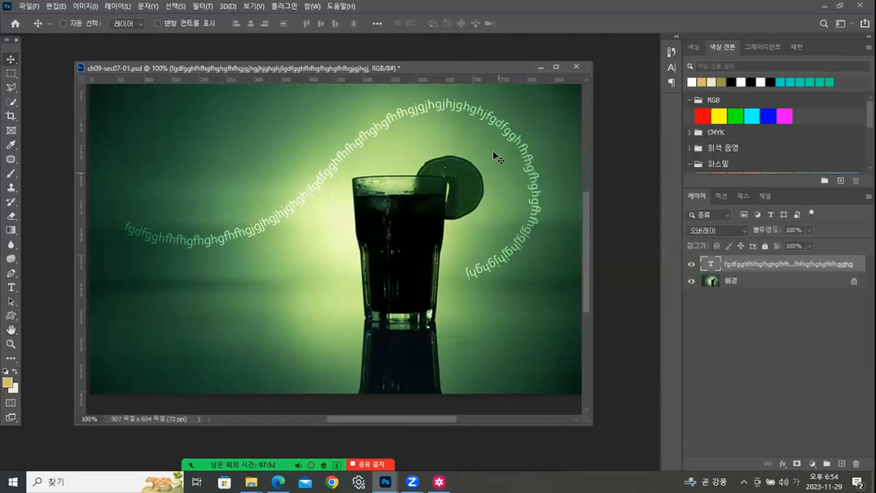
- Close the drink image without saving its changes, and open ch09-sec07-02.psd from the ch09 folder
left_click(576, 65)
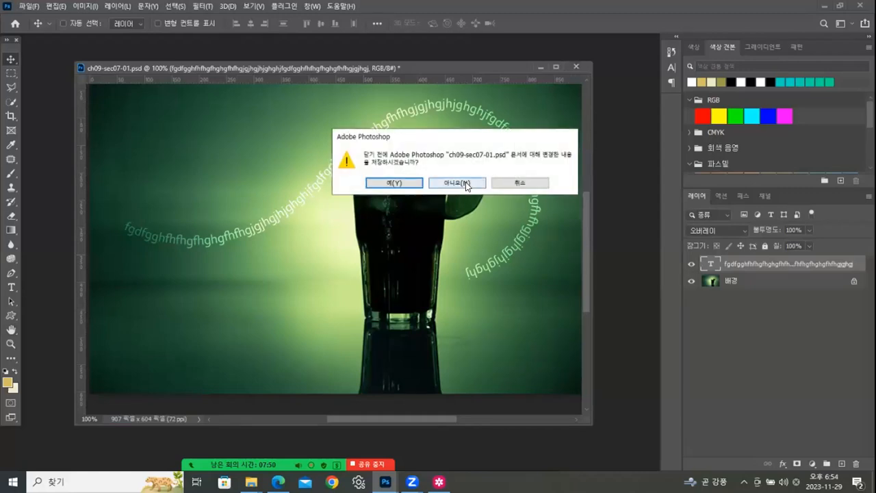
left_click(458, 185)
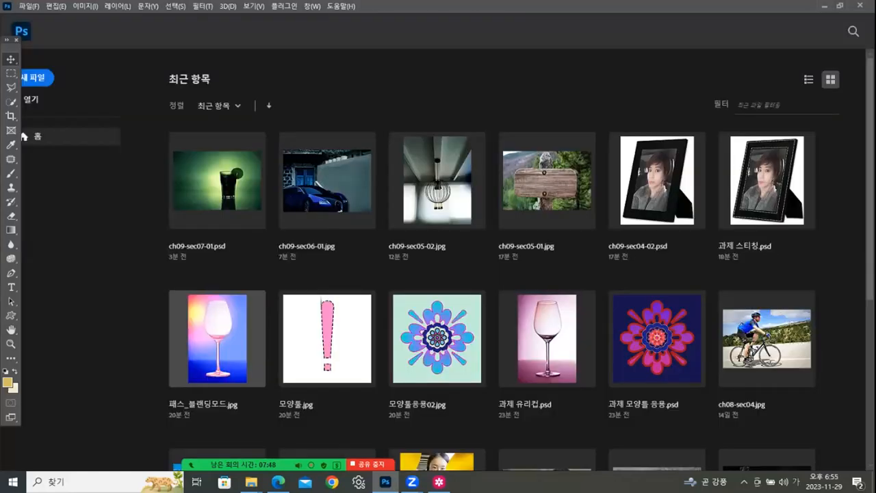
mouse_move(251, 482)
left_click(206, 428)
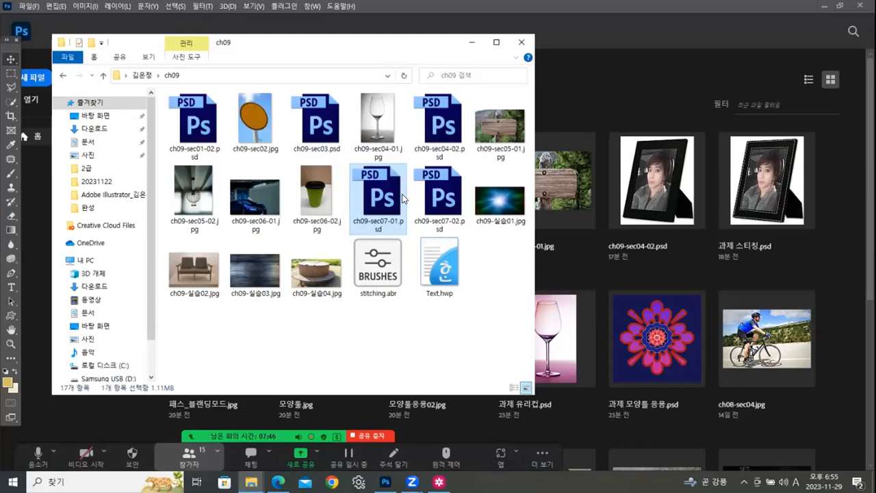
left_click_drag(442, 197, 108, 436)
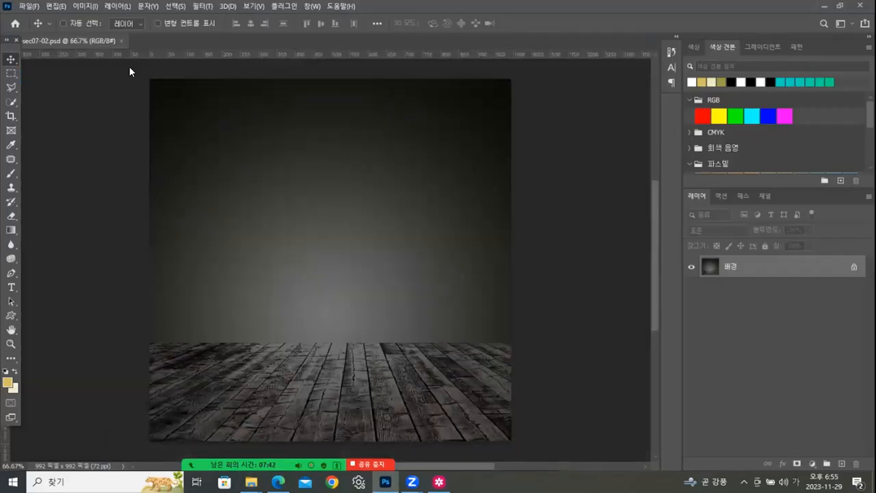
- Float the ch09-sec07-02.psd document in its own window, show Path 1 on the canvas, and return to the layers list
left_click_drag(130, 71, 231, 68)
left_click_drag(289, 63, 316, 71)
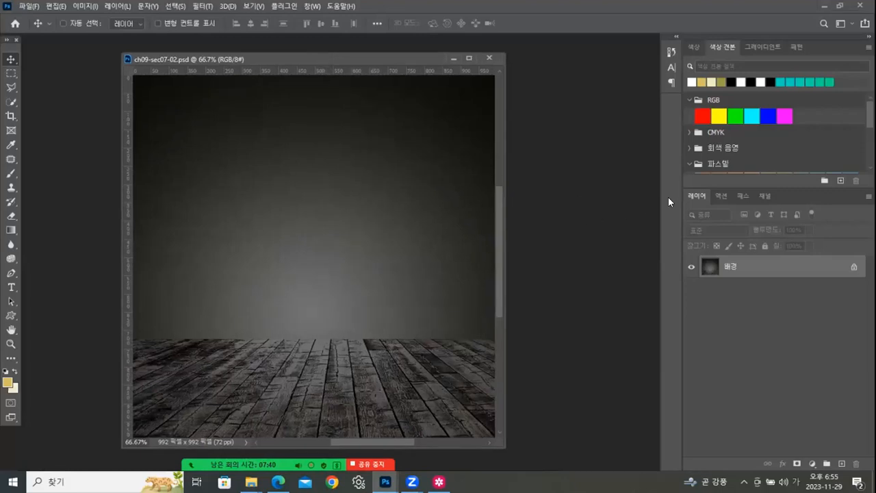
left_click(746, 195)
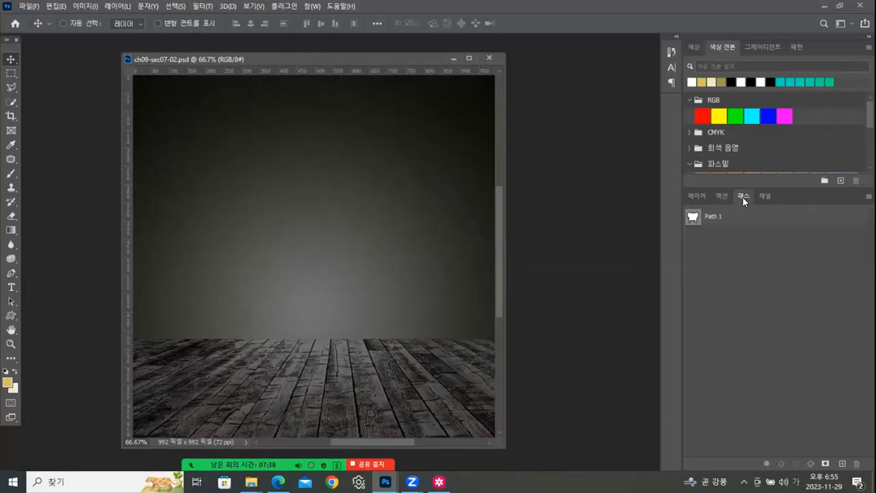
left_click(699, 218)
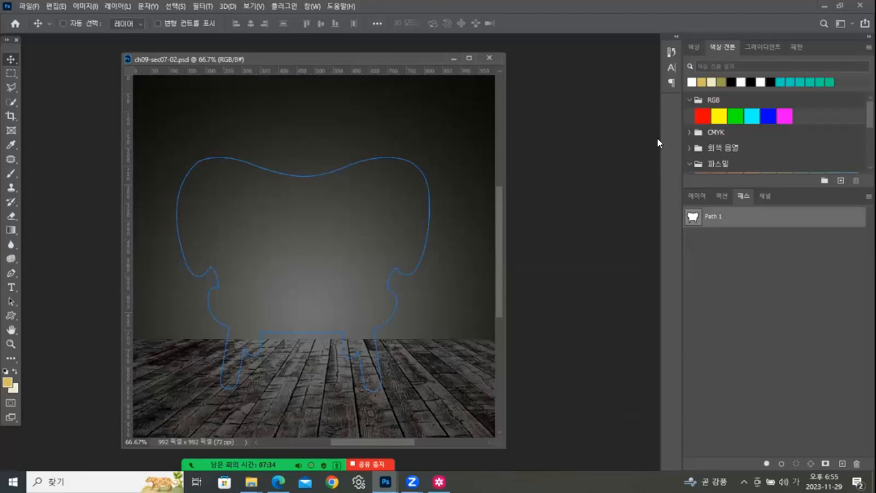
left_click(698, 196)
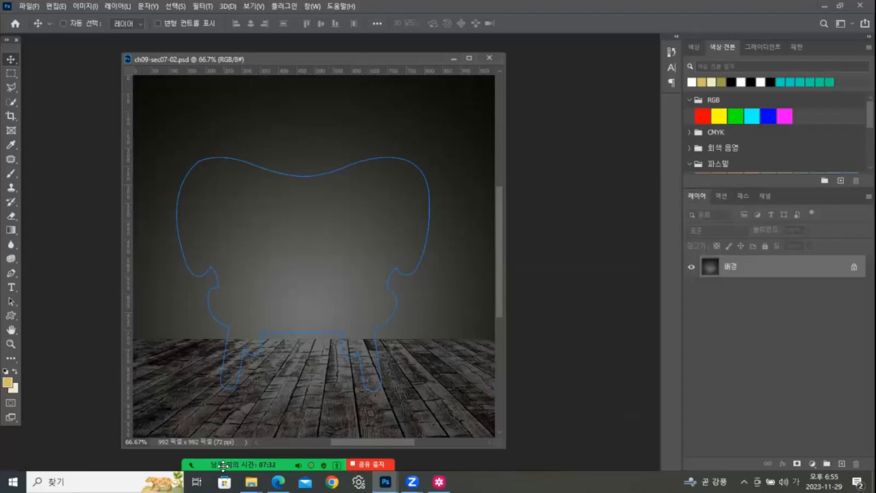
- Examine the tree-shaped typography example in Samsung Gallery, and return to Photoshop
left_click(439, 482)
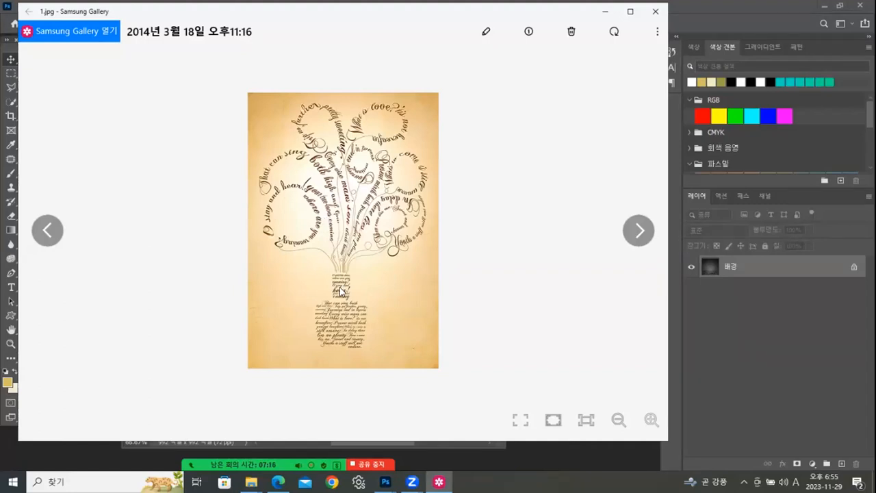
left_click(605, 11)
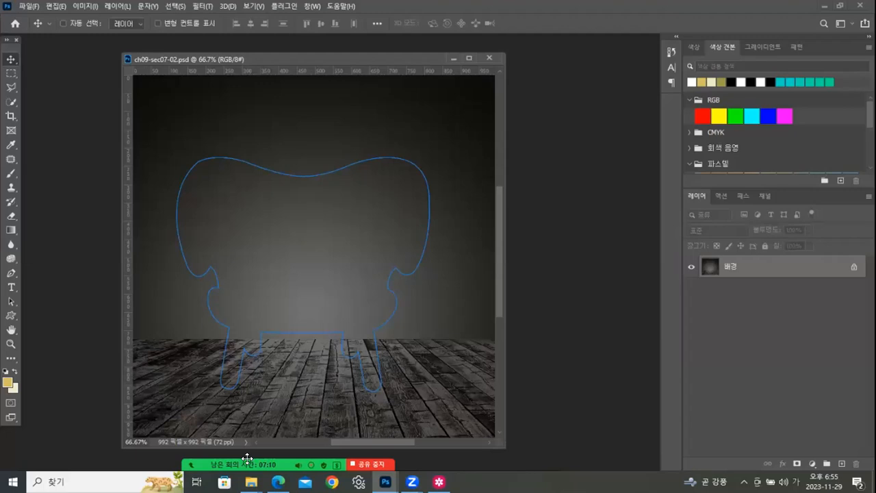
- Open Text.hwp from the ch09 folder, select its entire text for copying, and switch back to Photoshop
mouse_move(358, 423)
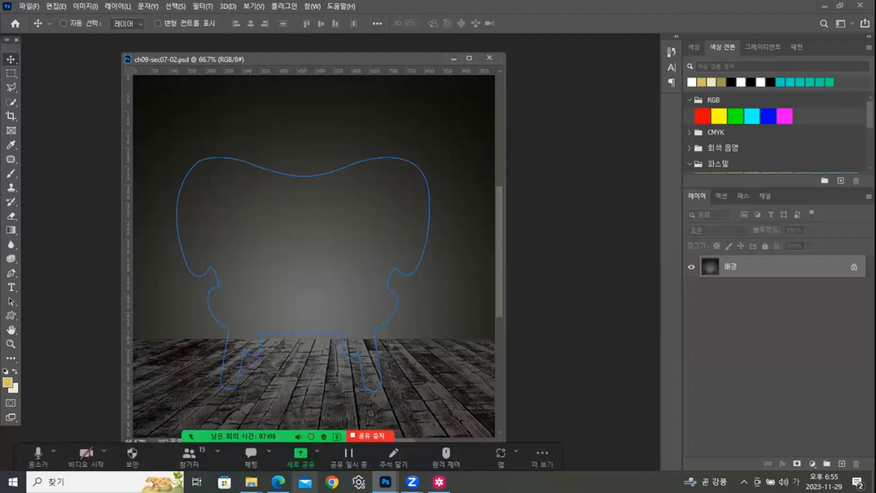
mouse_move(252, 482)
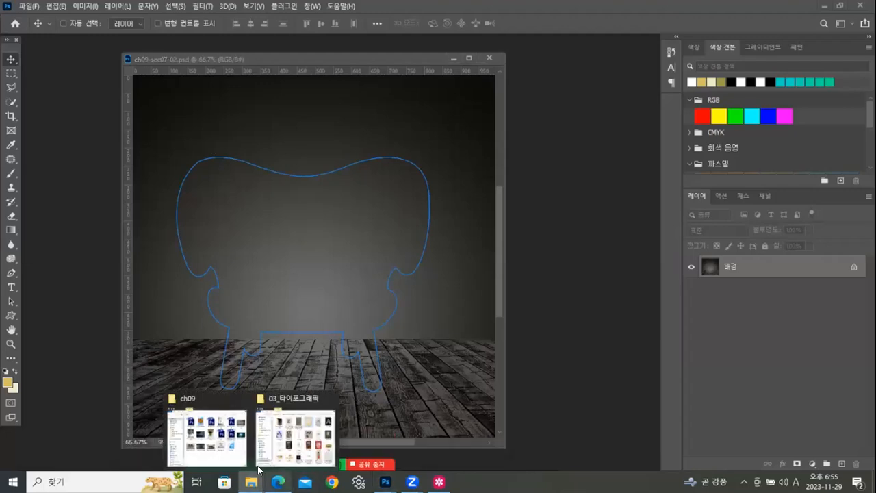
left_click(226, 465)
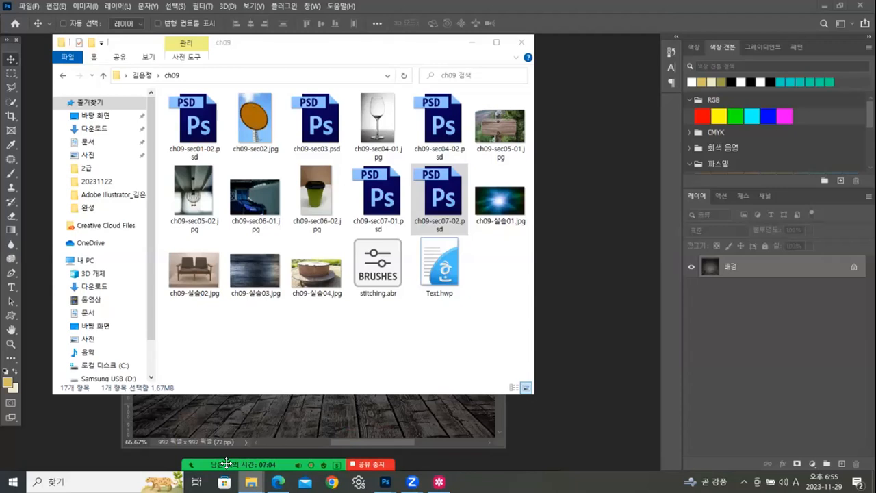
left_click(451, 272)
double_click(451, 272)
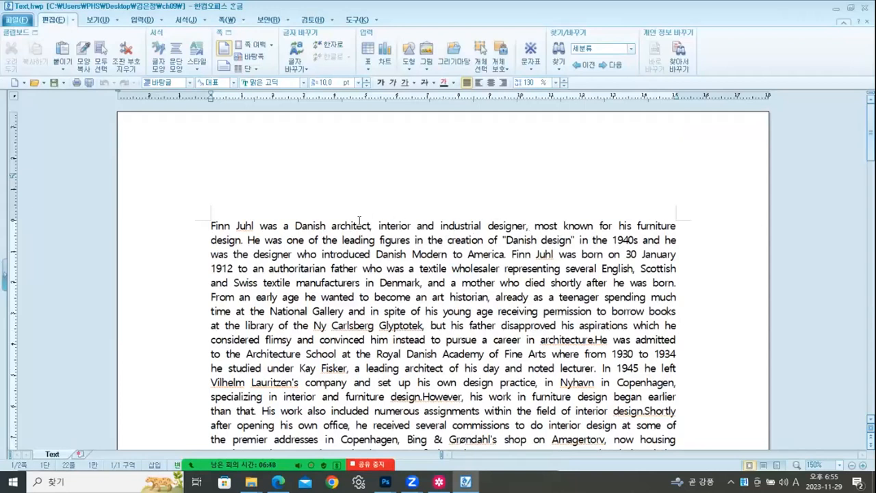
key("ctrl+a")
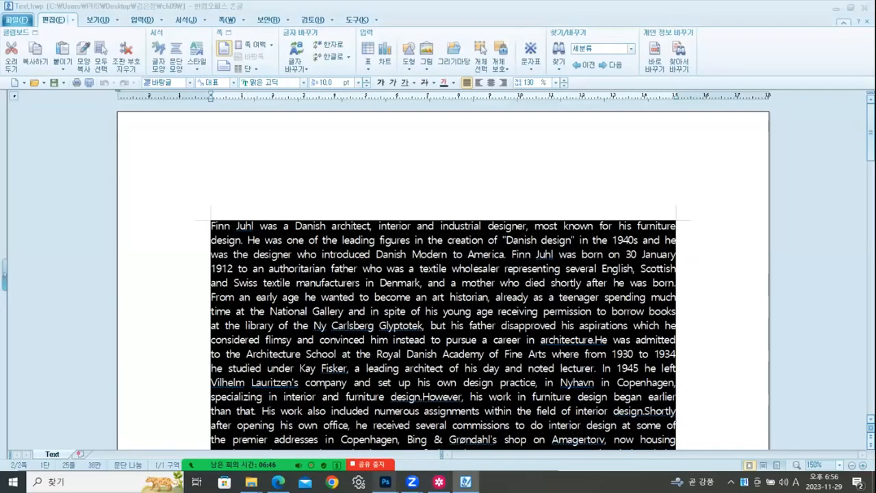
mouse_move(386, 482)
left_click(428, 449)
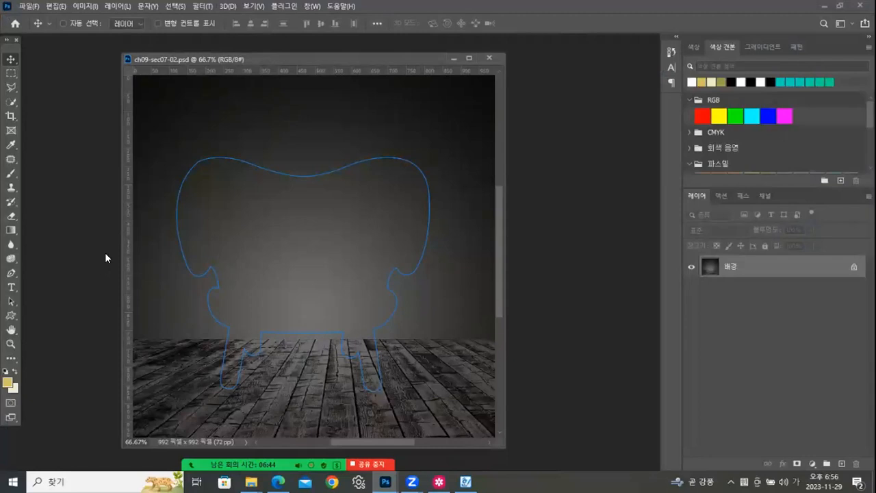
- Activate the Type tool and set the font size to 12 pt
left_click(14, 287)
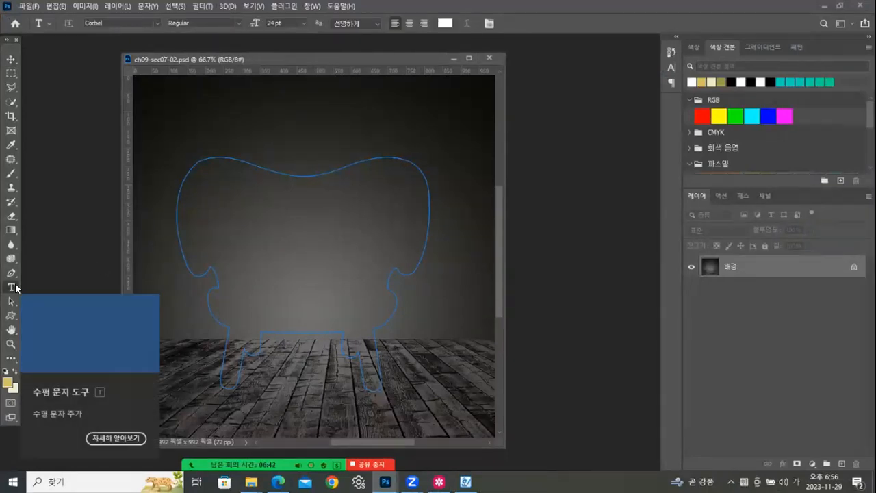
left_click(303, 22)
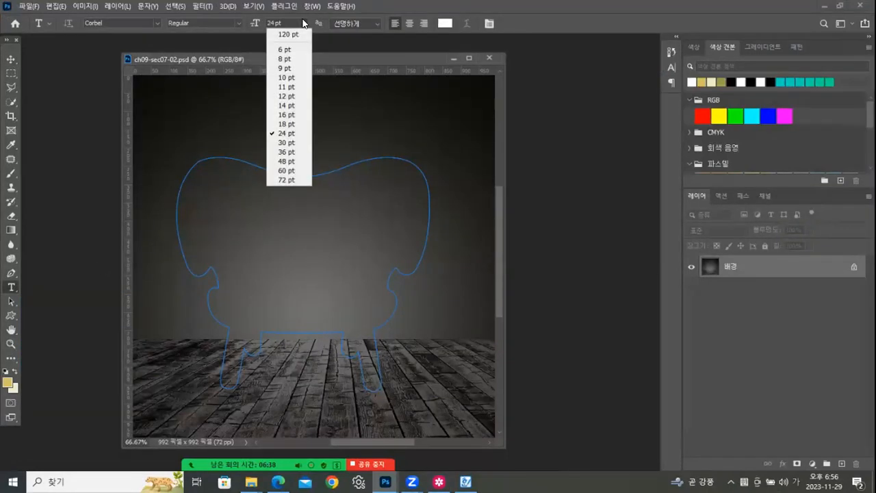
left_click(288, 97)
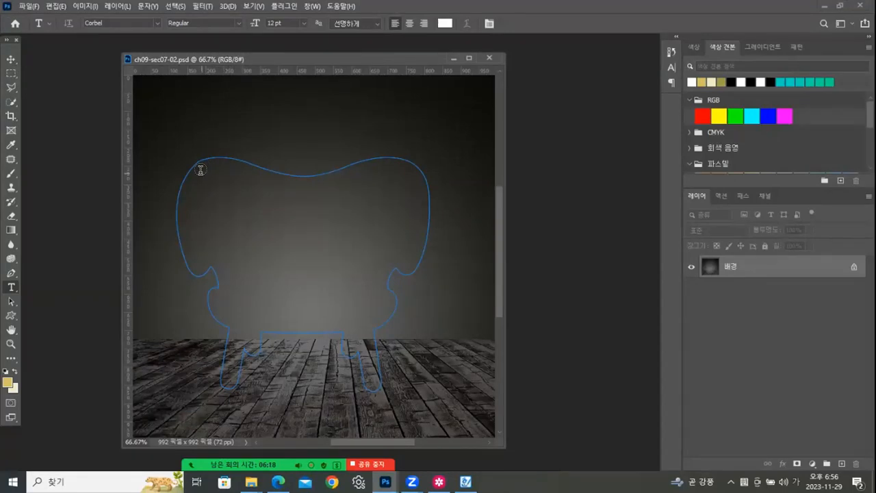
- Fill the inside of the chair-shaped path with the text copied from Text.hwp, and commit it
left_click(217, 188)
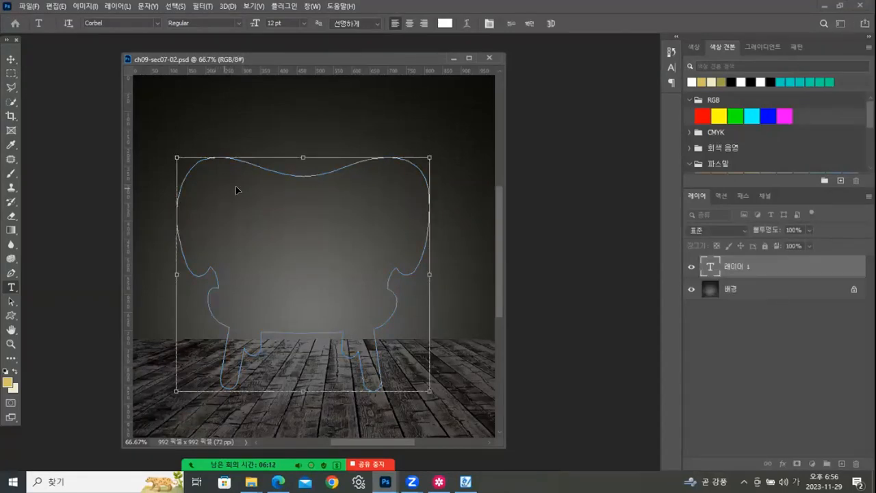
key("ctrl+v")
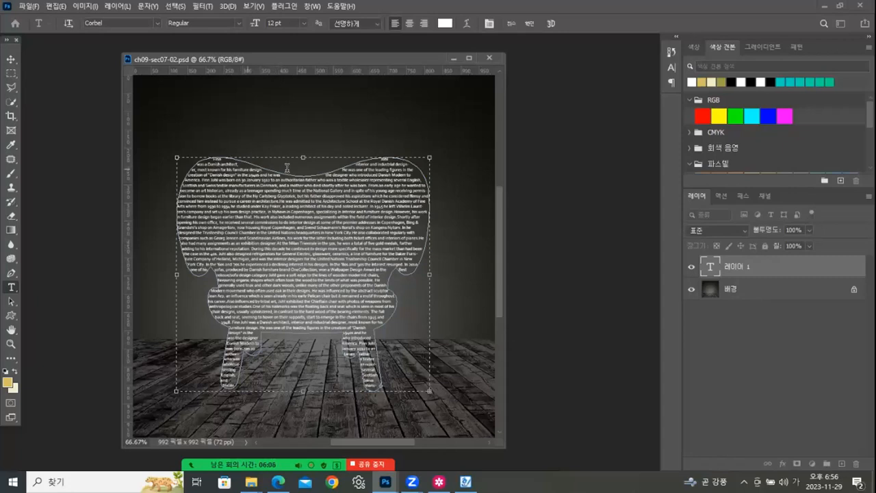
left_click(530, 24)
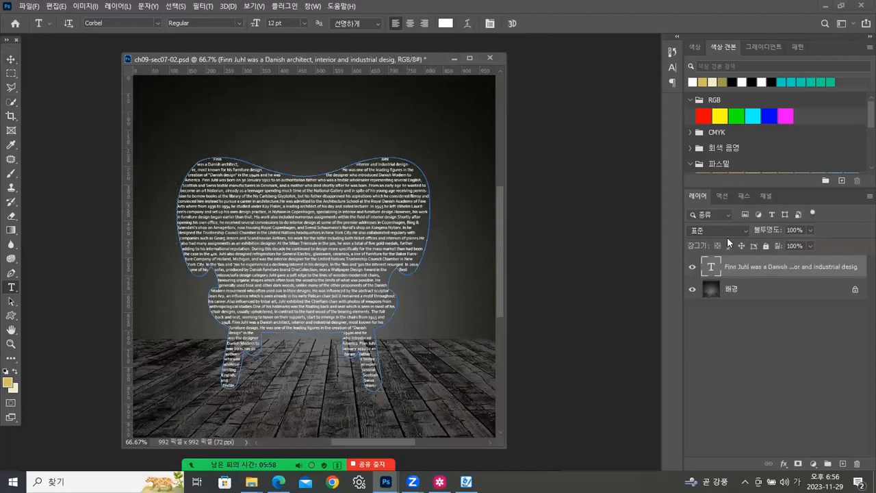
- Hide the path outline around the chair-shaped text, and return to the layers list
left_click(745, 195)
left_click(750, 263)
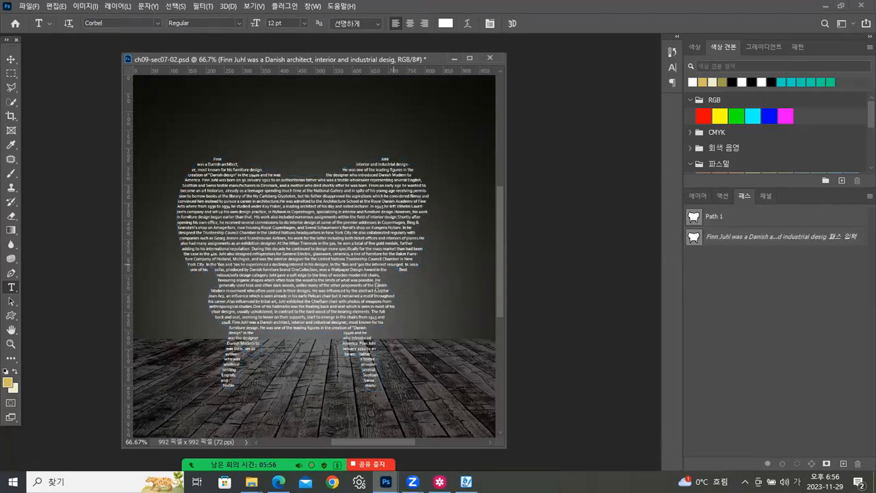
left_click(704, 195)
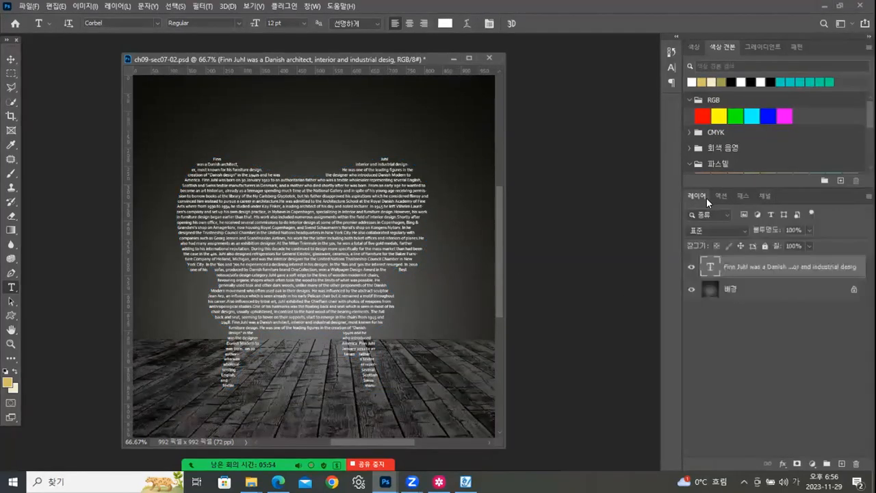
- Justify every line of the chair-shaped text, including last lines, bring up the character settings, and finish editing
double_click(710, 269)
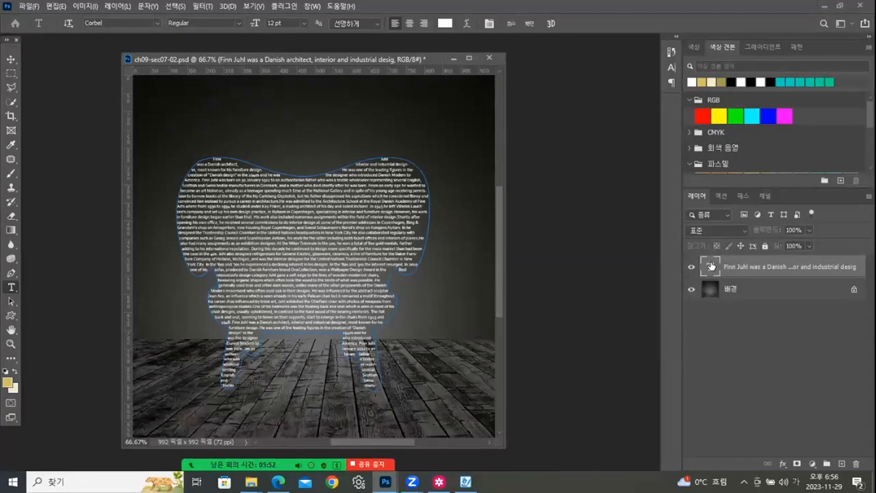
left_click(488, 24)
left_click(606, 47)
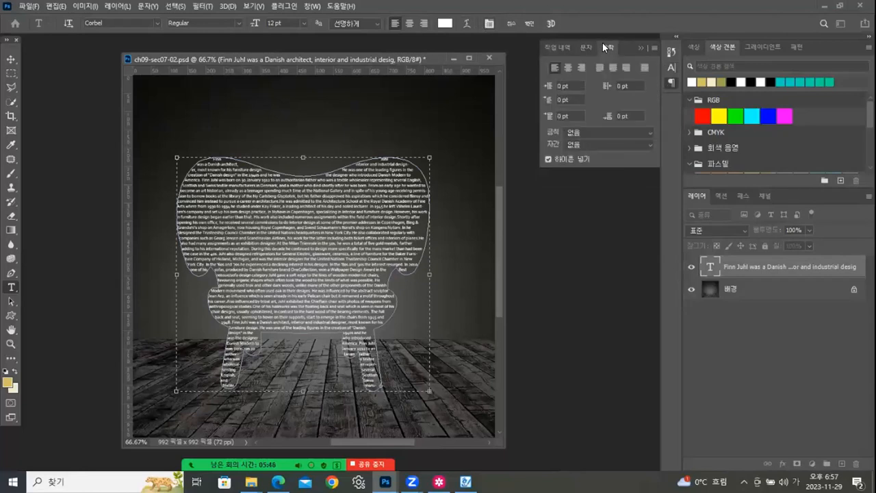
left_click(645, 68)
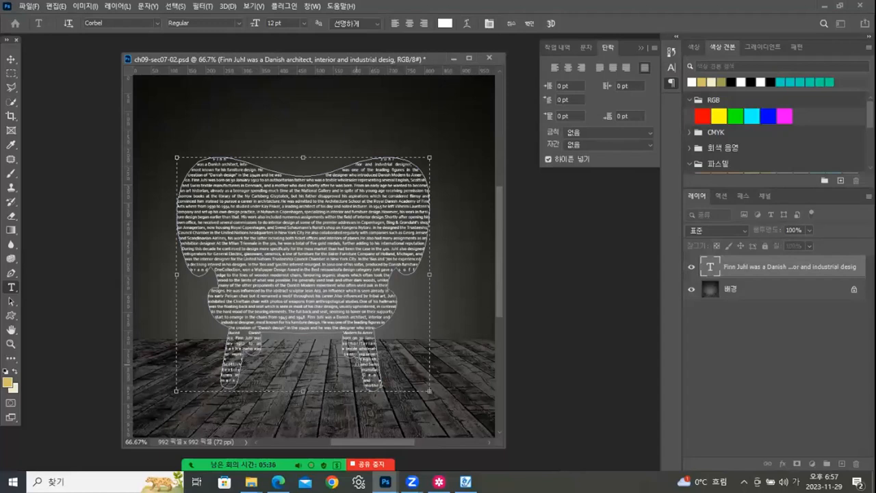
left_click(587, 48)
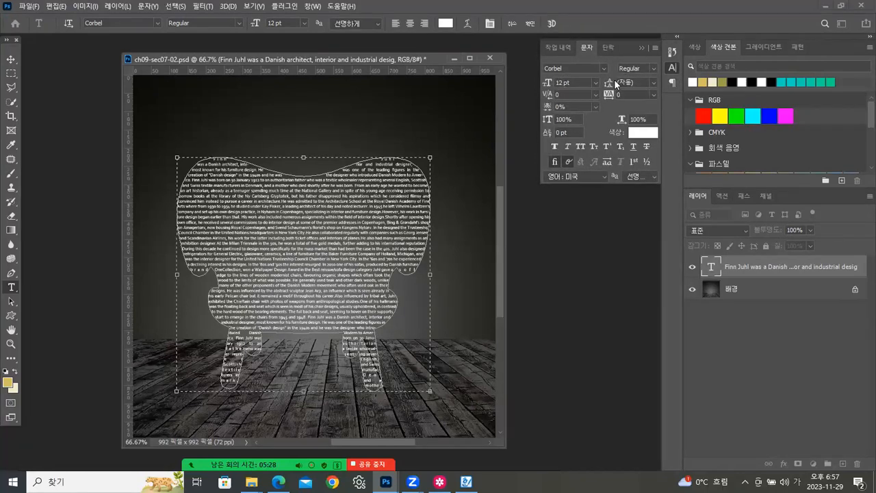
left_click(11, 61)
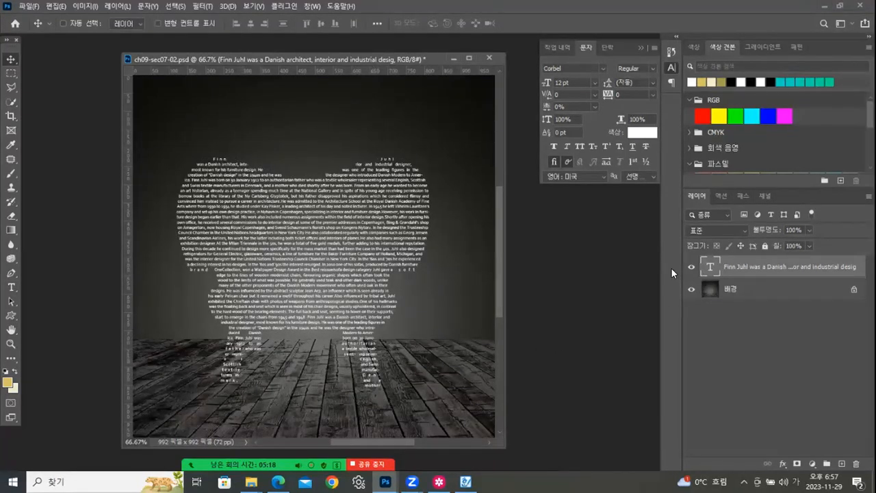
- Show Path 1 over the chair-shaped text to compare their shapes, hide it, and return to the layers list
left_click(744, 196)
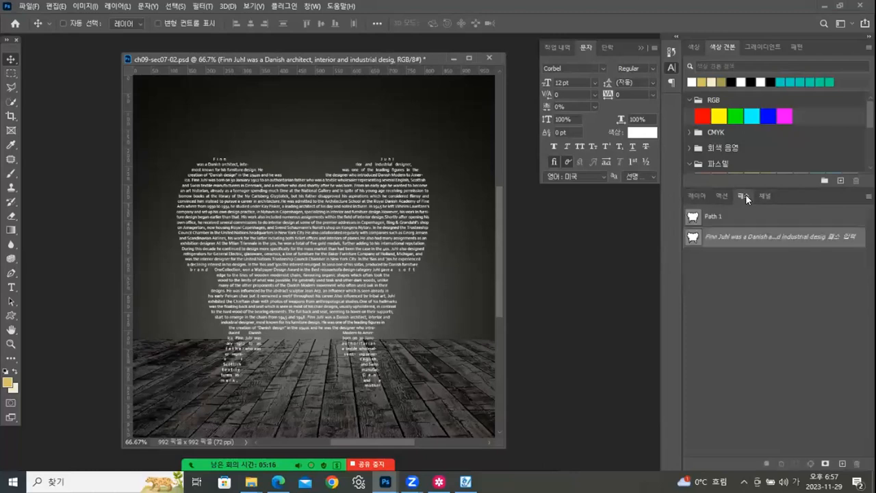
left_click(699, 218)
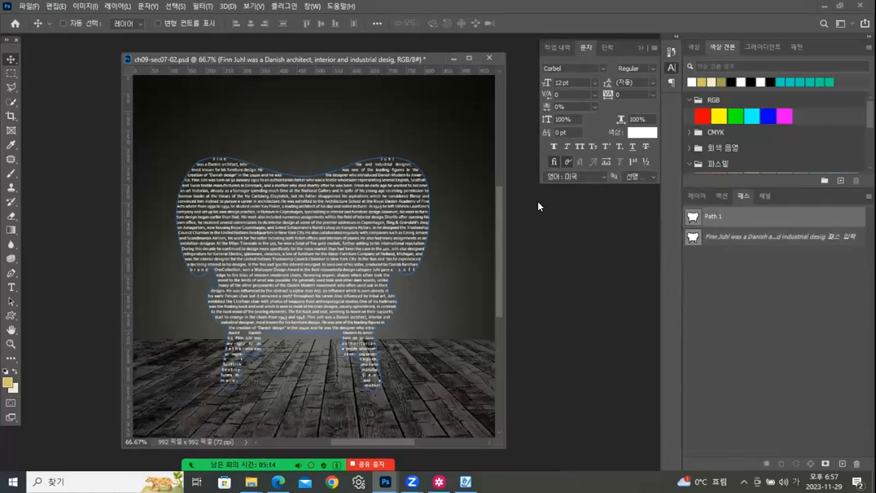
left_click(736, 275)
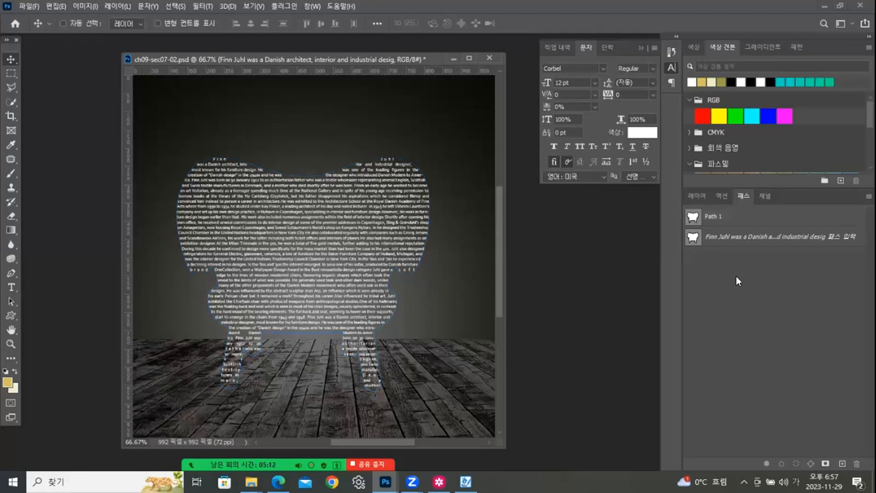
left_click(696, 196)
- Start saving a copy of ch09-sec07-02.psd in JPEG format, choosing the 완성 folder as the destination
left_click_drag(272, 59, 248, 56)
left_click(29, 7)
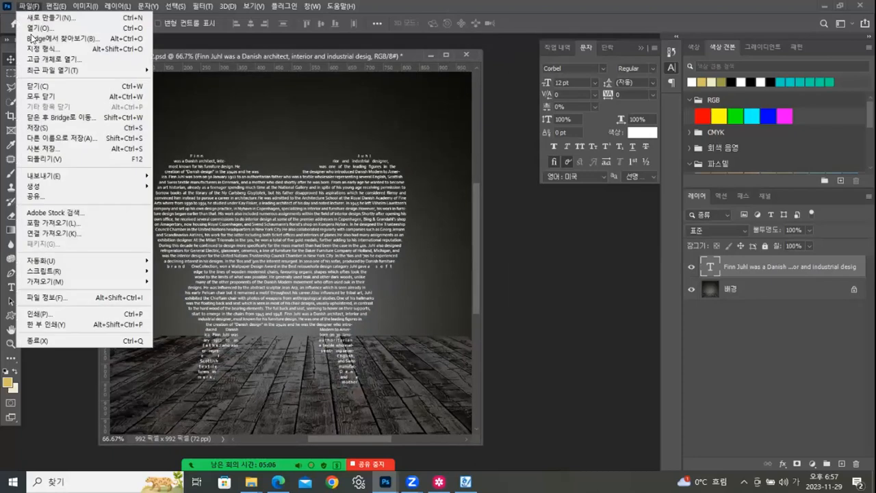
left_click(40, 148)
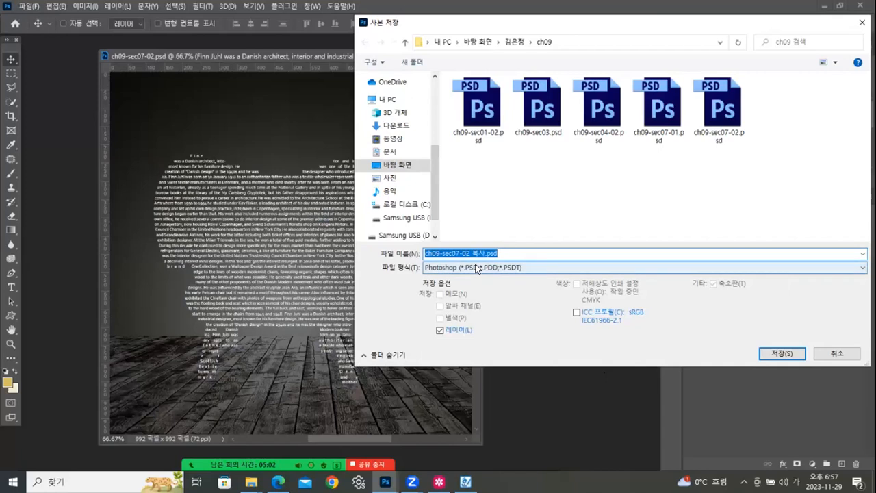
left_click(477, 268)
left_click(494, 353)
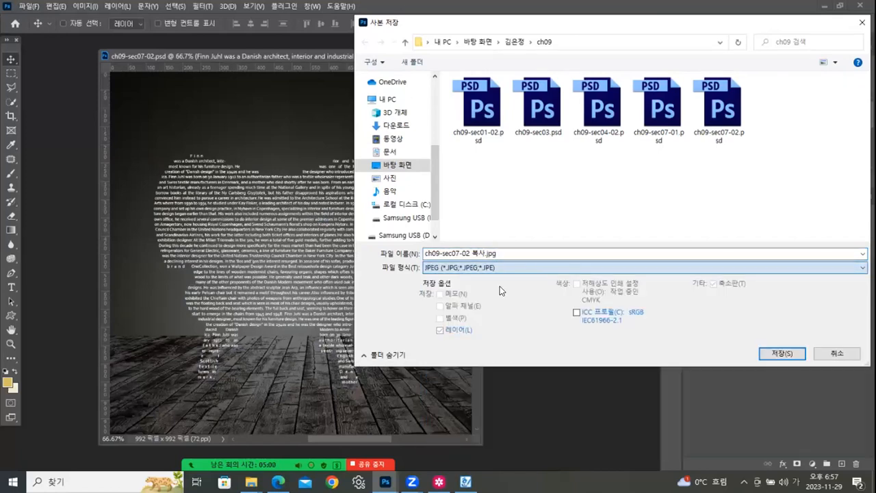
left_click(516, 43)
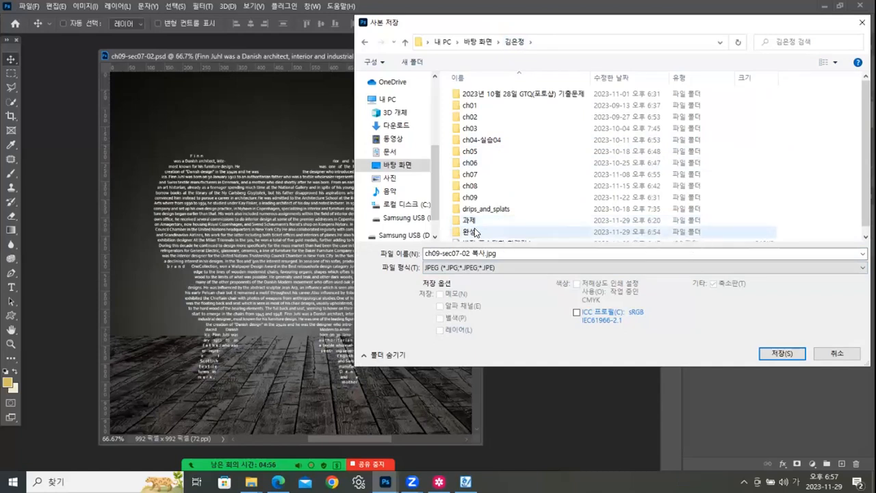
double_click(470, 232)
- Name the copy 패스모양_글자응용.jpg, based on the existing 패스_글자응용.jpg, and save it with JPEG quality 12
scroll(619, 192, "down", 2)
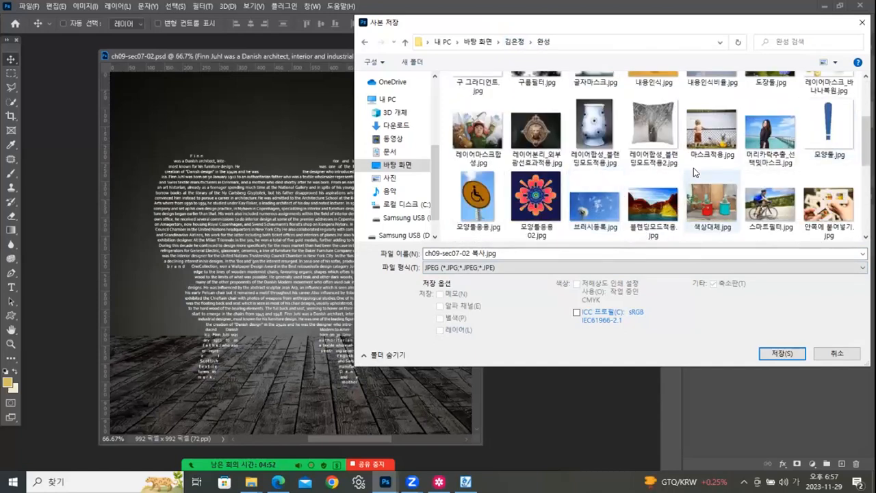
scroll(694, 167, "down", 3)
left_click(654, 205)
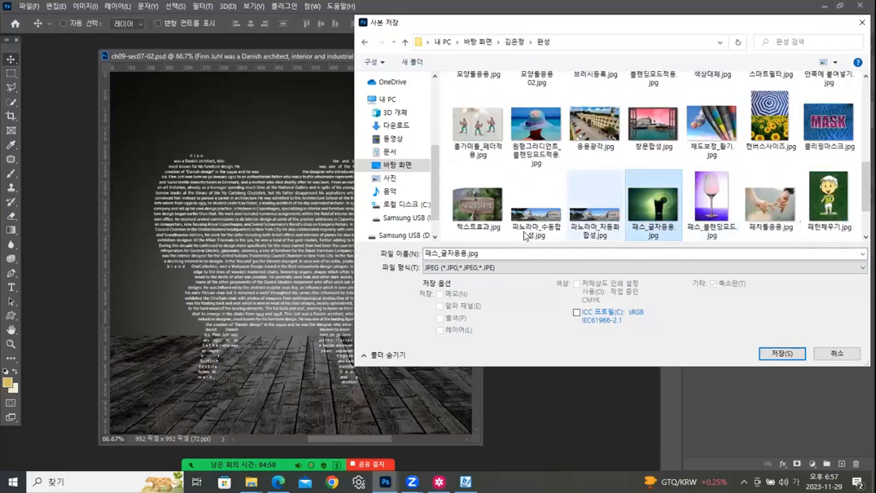
double_click(433, 253)
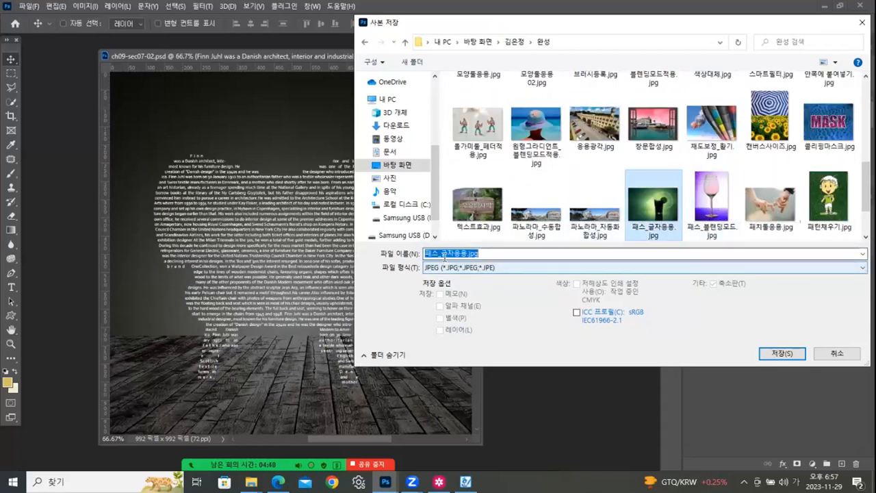
left_click(435, 252)
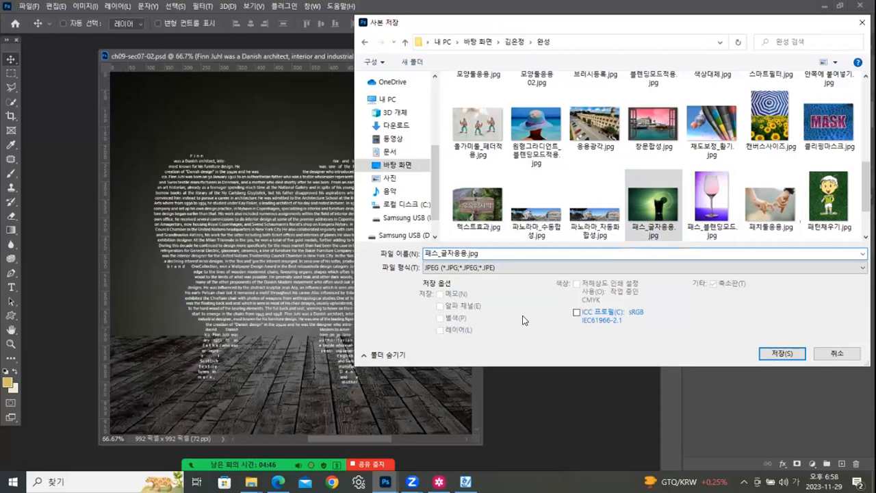
type("모양")
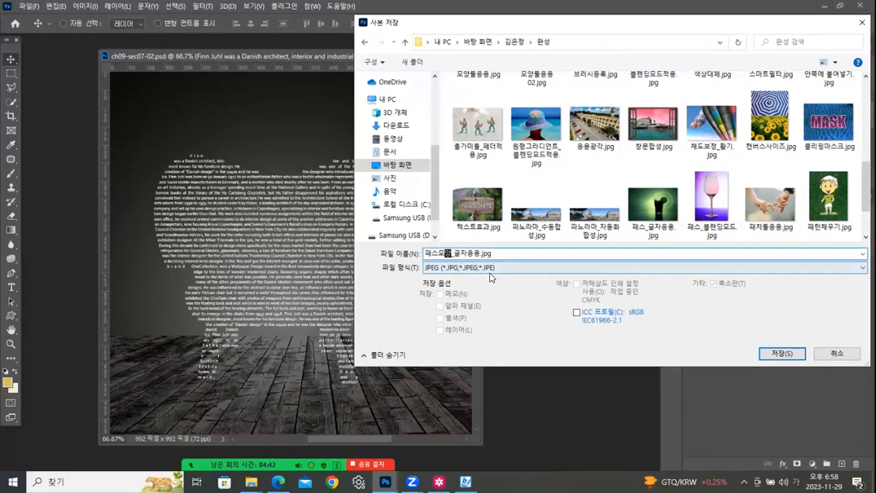
left_click(781, 353)
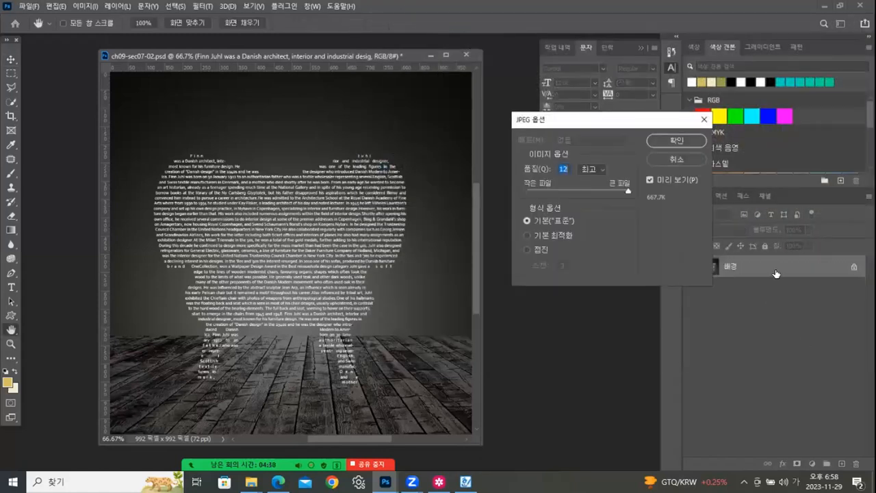
left_click(678, 141)
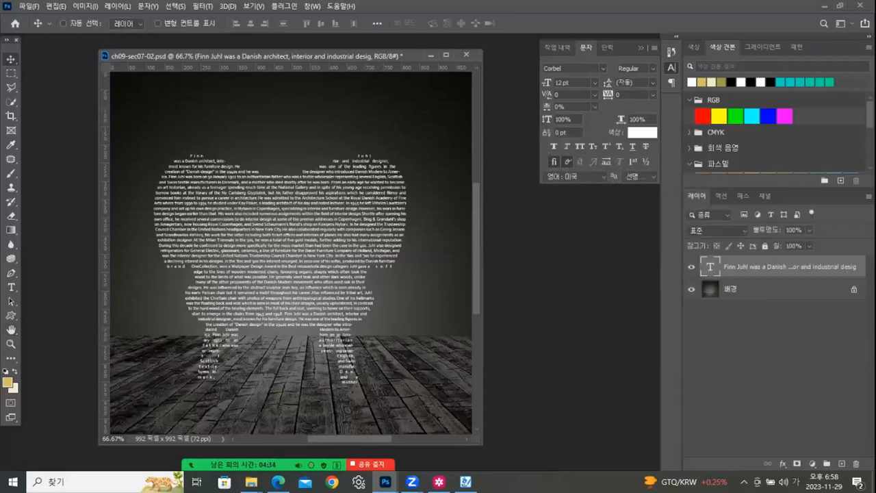
- Switch to the 03_타이포그래픽 folder in File Explorer and reposition its window
mouse_move(335, 463)
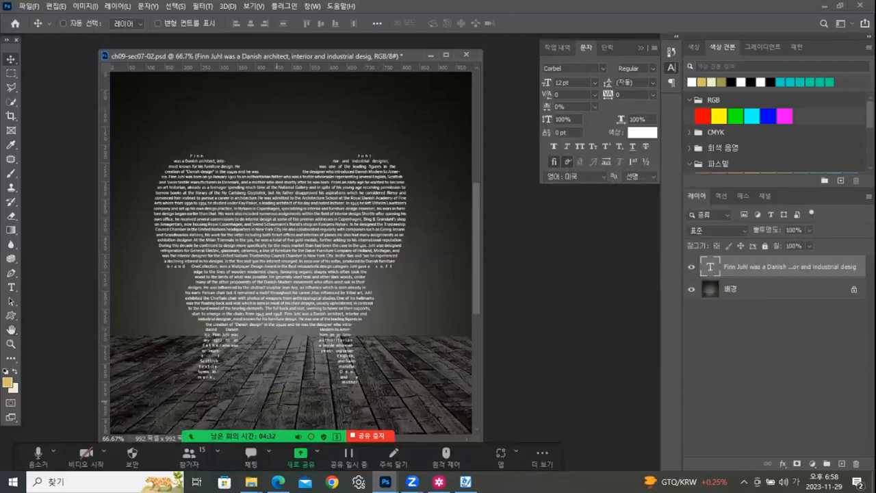
mouse_move(251, 482)
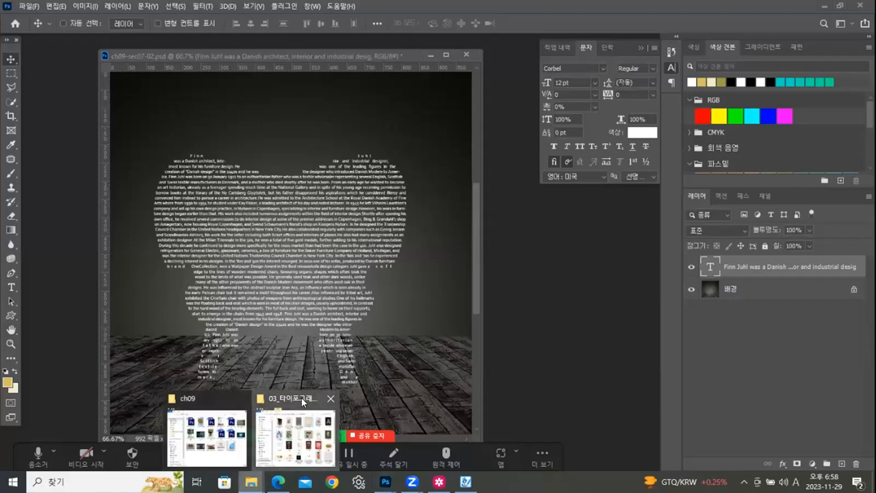
left_click(302, 398)
left_click_drag(484, 39, 610, 33)
left_click_drag(783, 221, 834, 127)
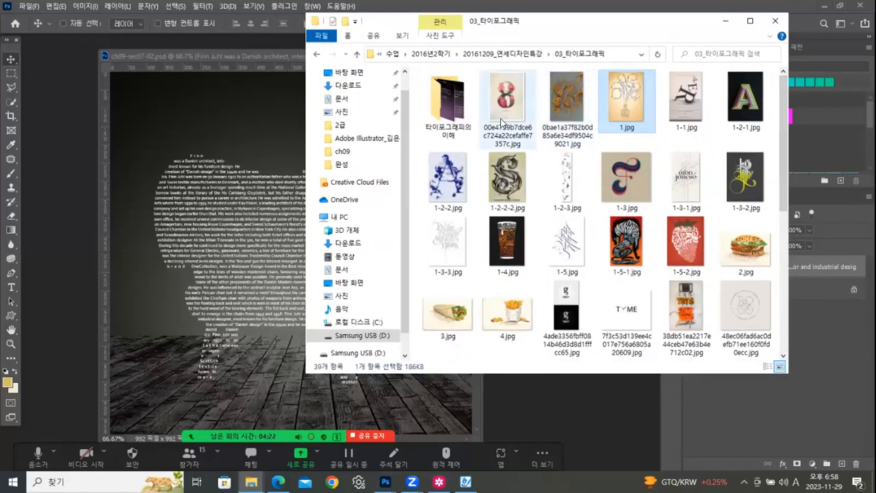
- Open the 타이포그래피의이해 subfolder and display its JPG files as thumbnail icons
left_click(445, 96)
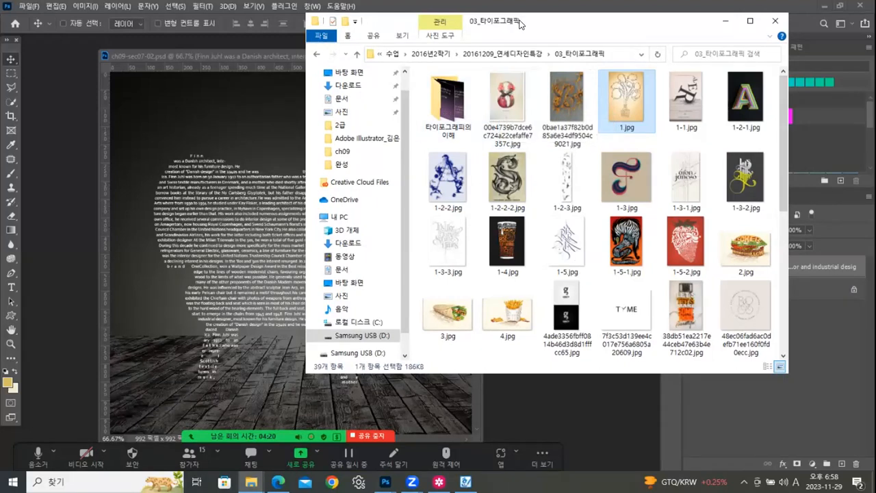
double_click(436, 100)
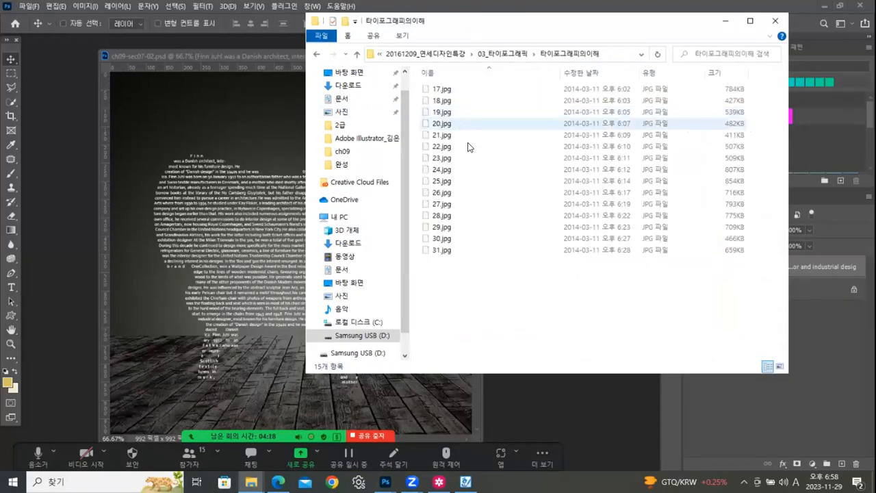
right_click(498, 309)
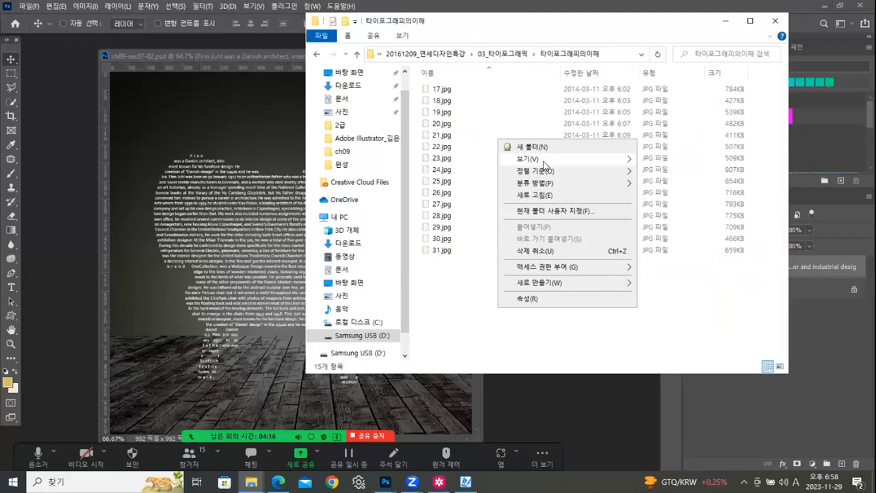
mouse_move(544, 160)
left_click(661, 179)
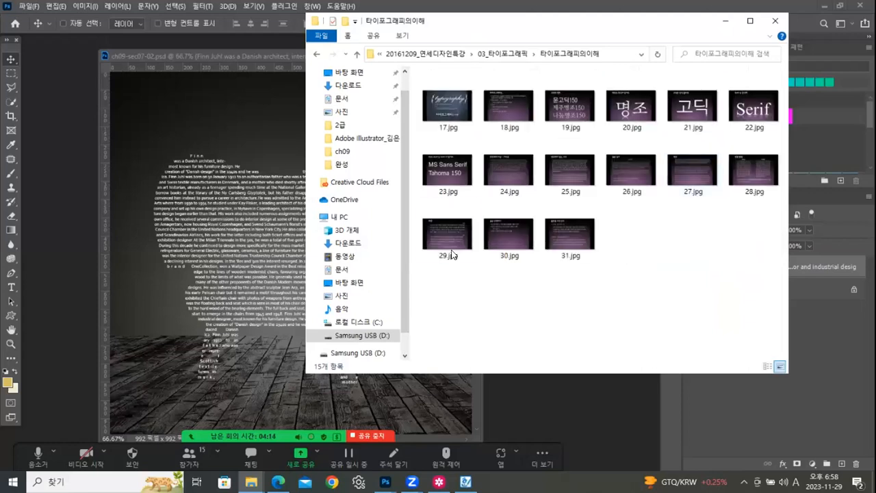
- Try to open 17.jpg from the 타이포그래피의이해 folder in Samsung Gallery
left_click(462, 98)
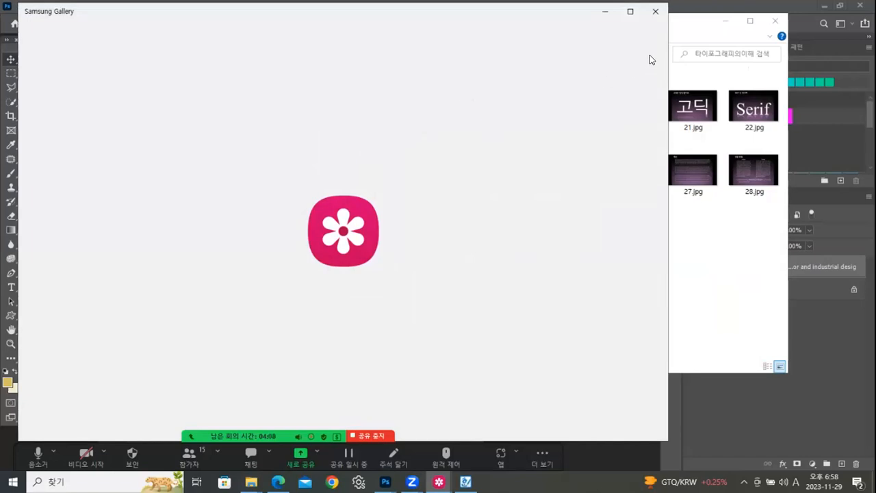
left_click(631, 12)
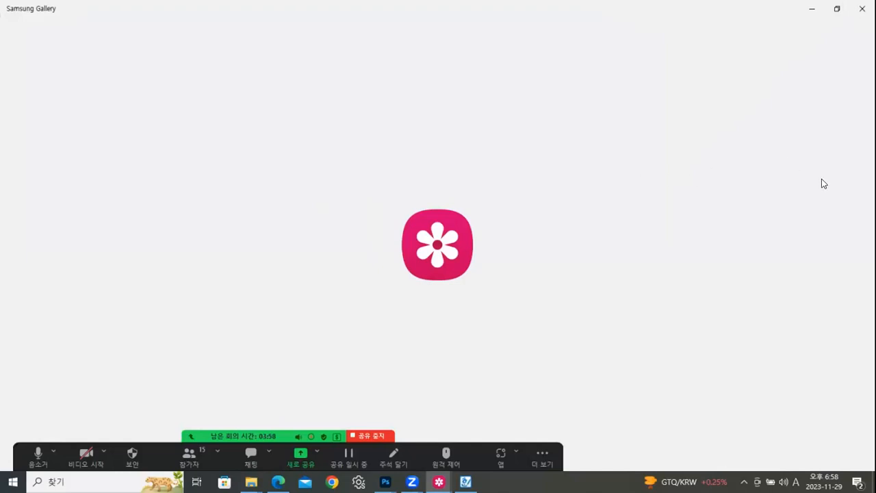
left_click(858, 9)
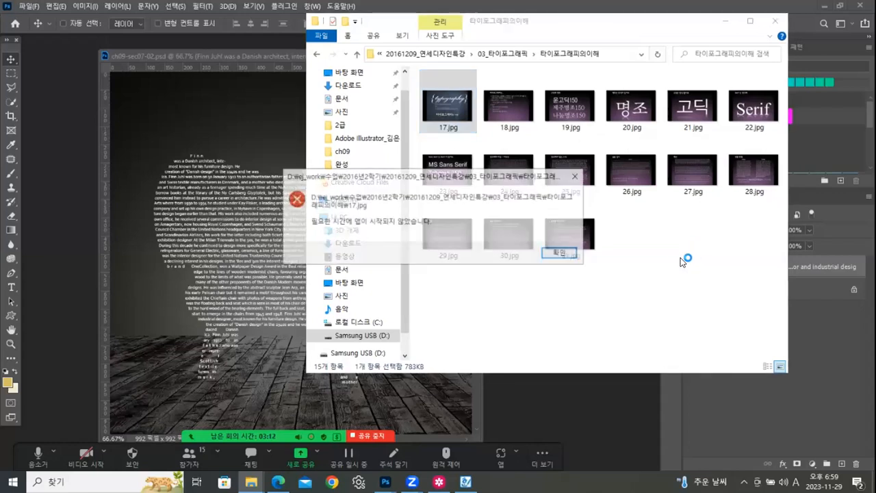
left_click(561, 253)
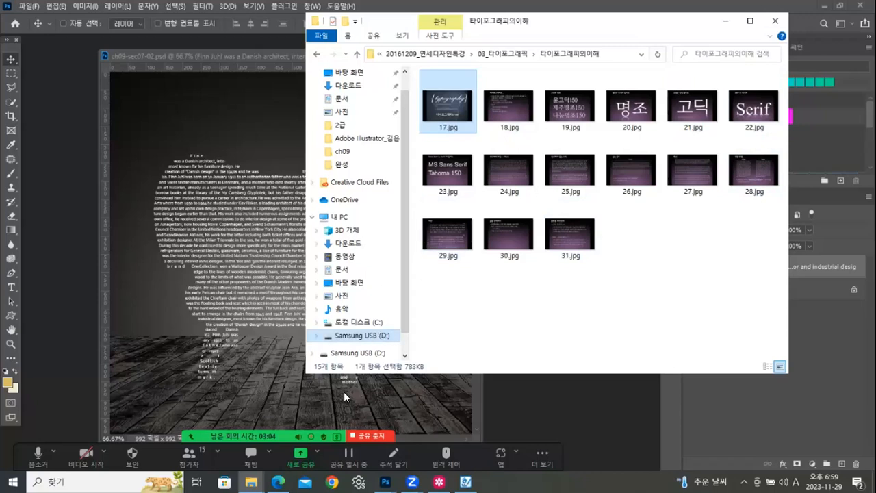
- Switch to the image set already open in Samsung Gallery, go back to the flower-and-heart figure 8 poster and maximize the viewer
left_click(439, 481)
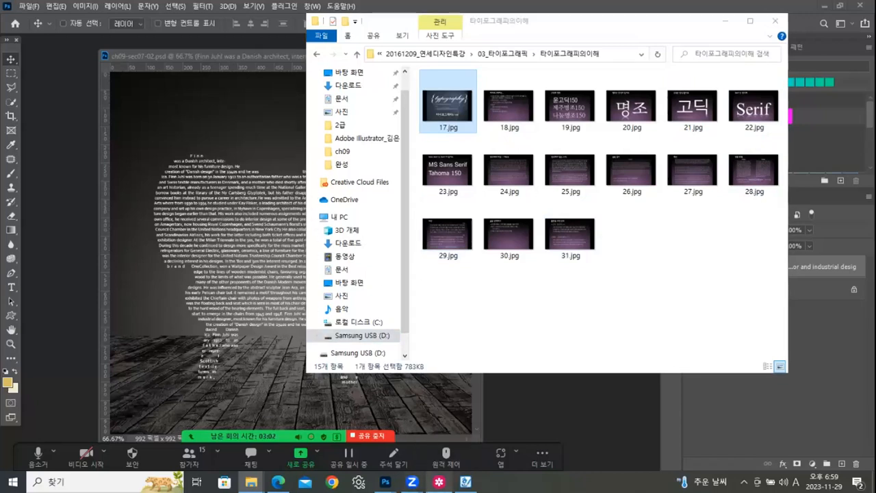
left_click(49, 230)
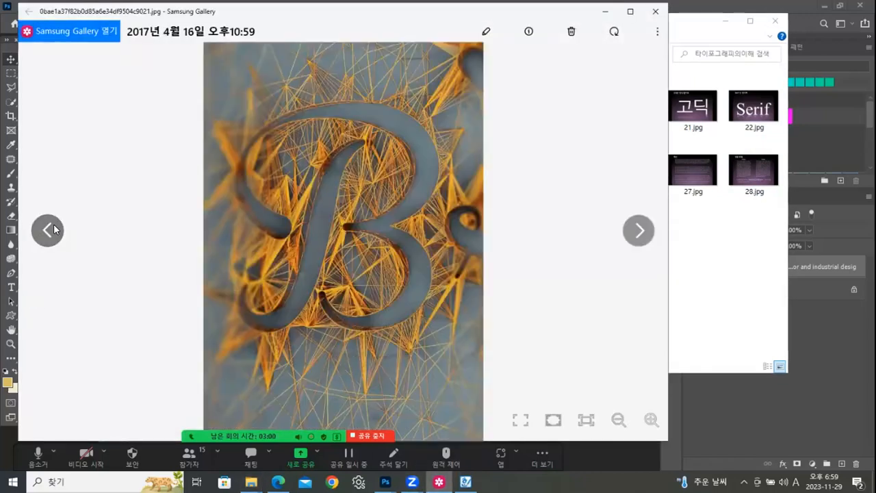
left_click(54, 230)
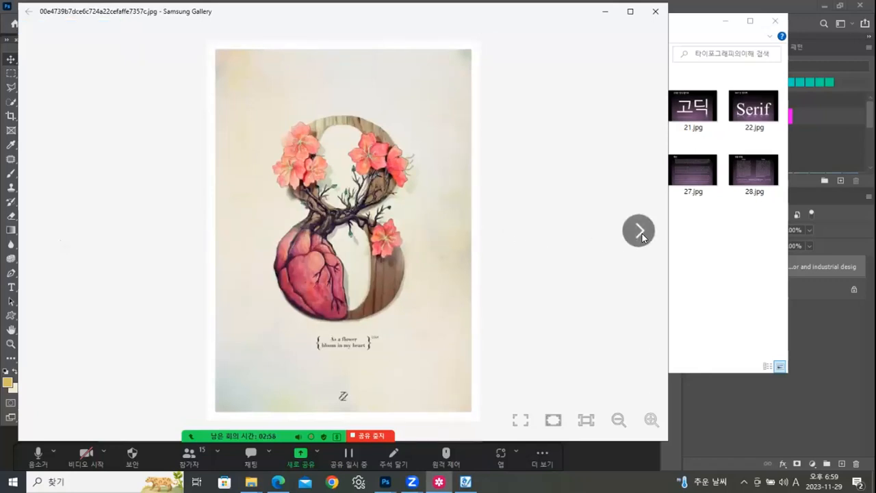
left_click(631, 11)
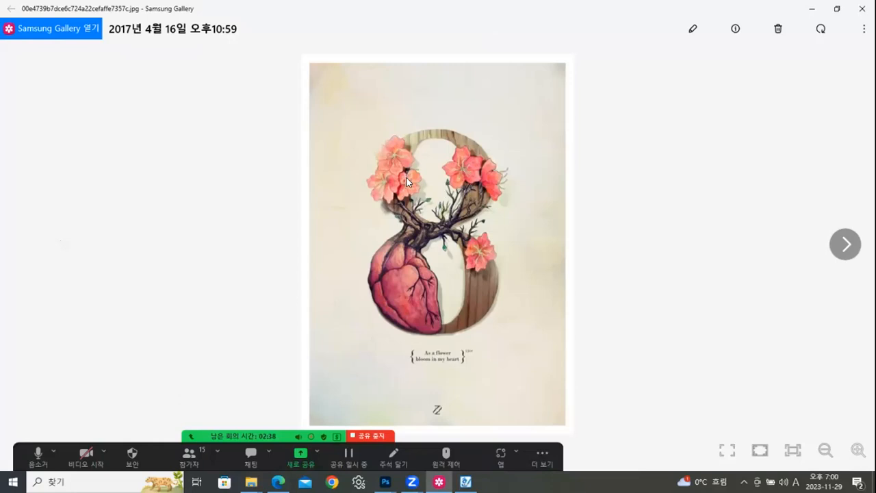
- Browse forward through the lettering examples, from the string-art B and numbered images starting at 1-1.jpg up to 1-5-1.jpg
left_click(848, 245)
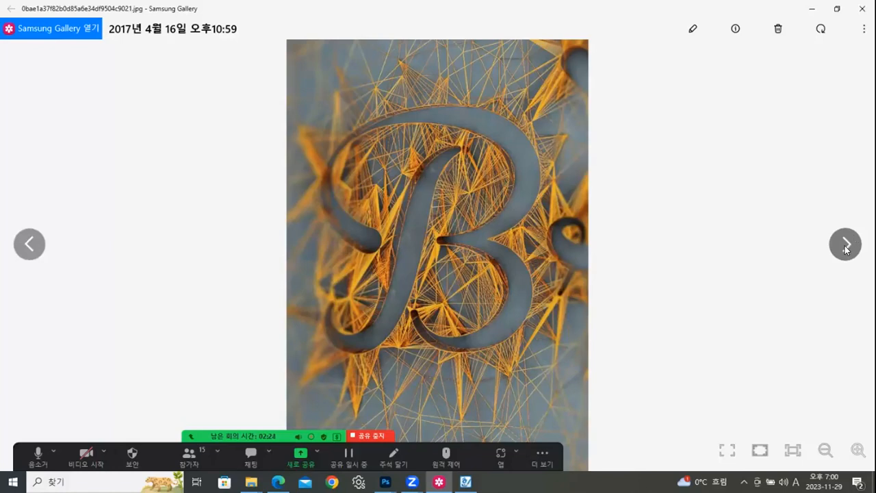
left_click(846, 247)
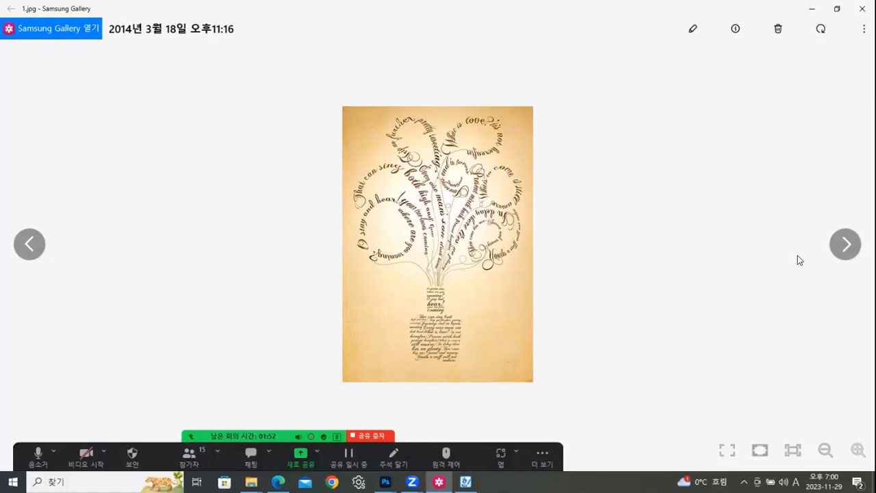
left_click(846, 246)
left_click(846, 246)
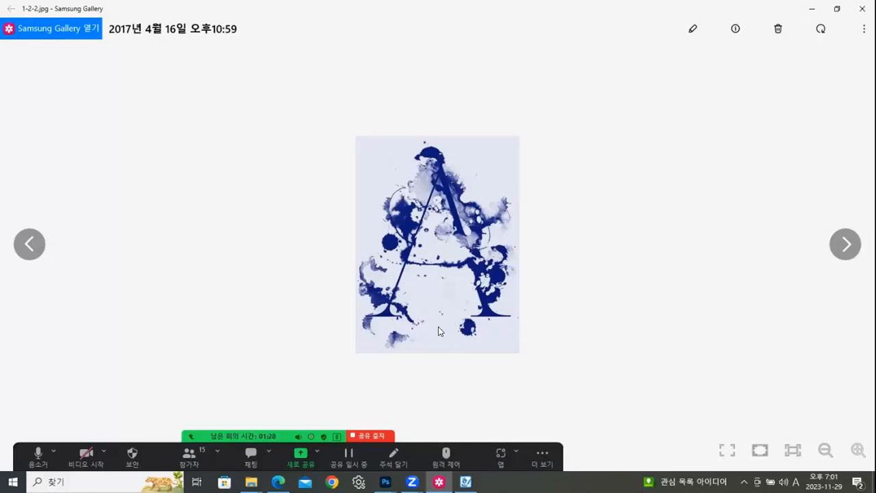
left_click(843, 239)
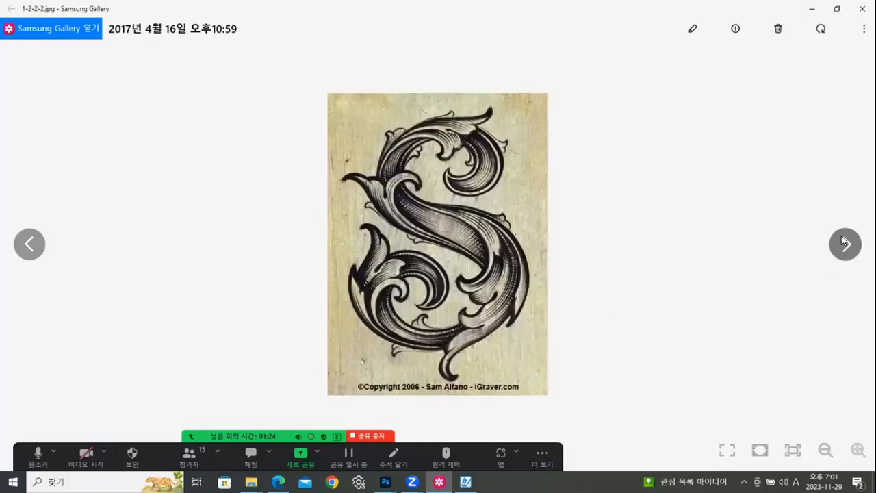
left_click(842, 236)
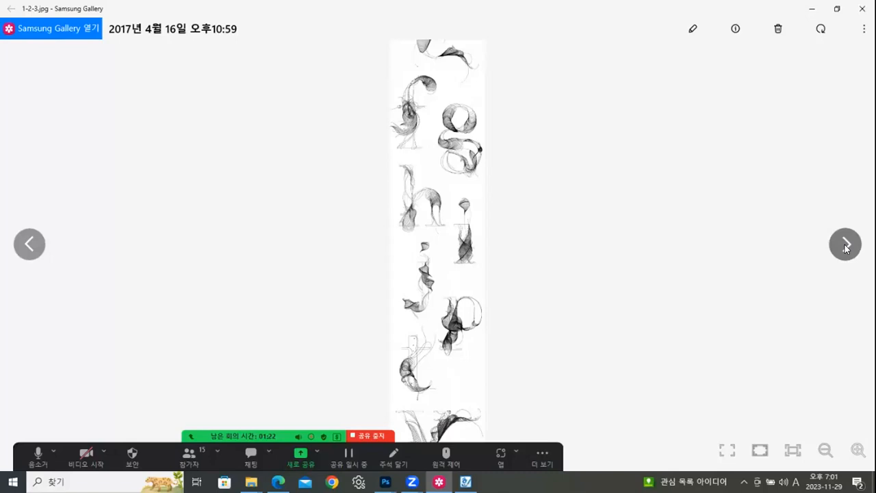
left_click(846, 247)
left_click(846, 247)
left_click(847, 246)
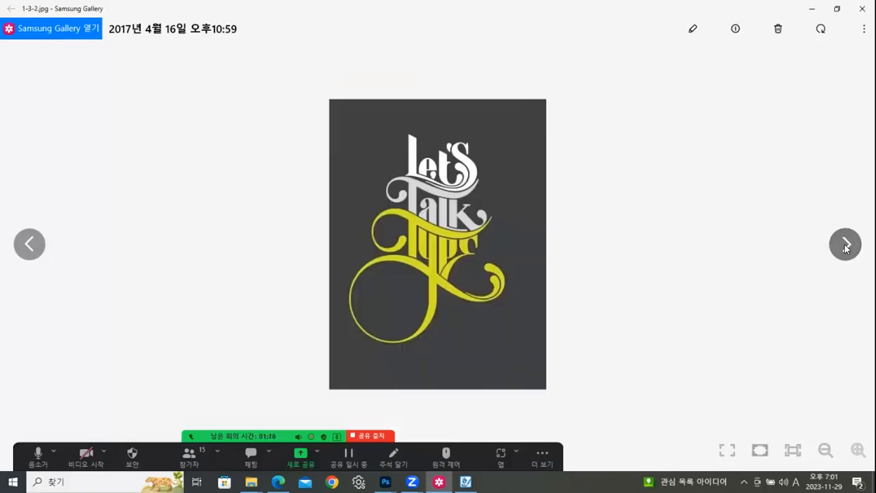
left_click(847, 246)
left_click(846, 246)
left_click(846, 246)
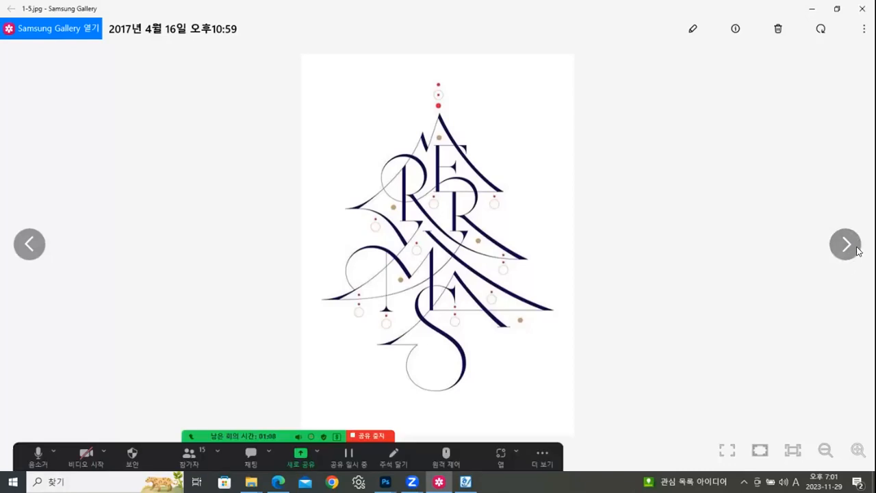
left_click(847, 248)
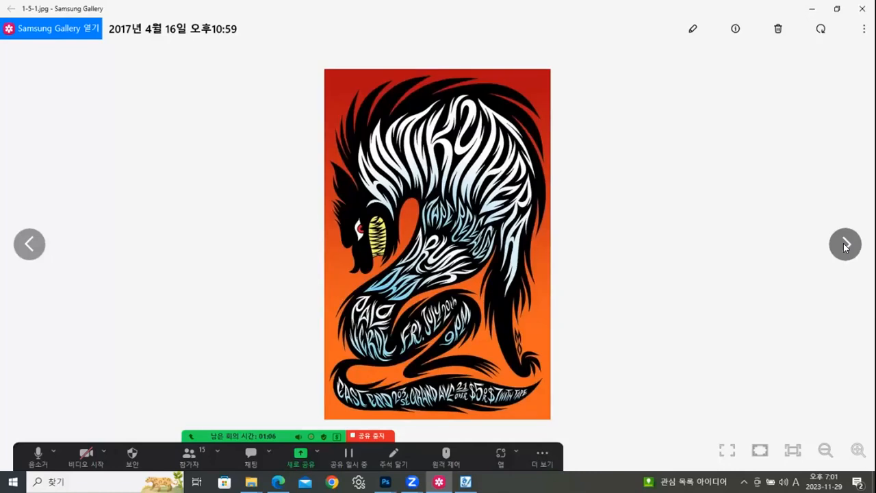
- Review the typographic logo and poster examples after 1-5-1.jpg, including Gravity, TYME, the hamburger and Treasure Island, up to the Nike shoelace lettering
left_click(847, 248)
left_click(846, 248)
left_click(846, 248)
left_click(847, 248)
left_click(846, 248)
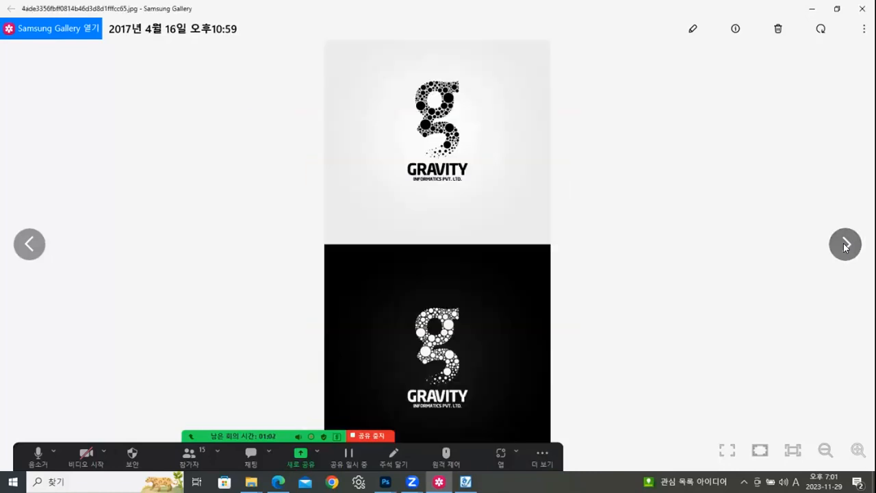
left_click(846, 248)
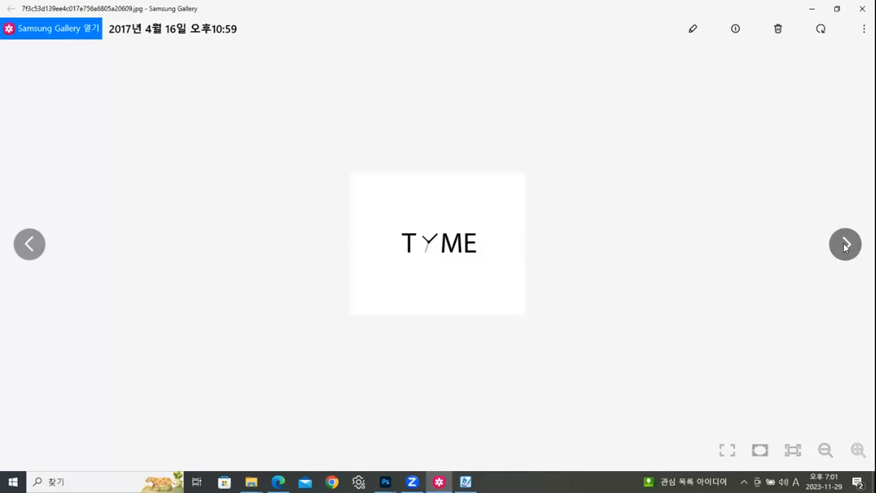
left_click(846, 245)
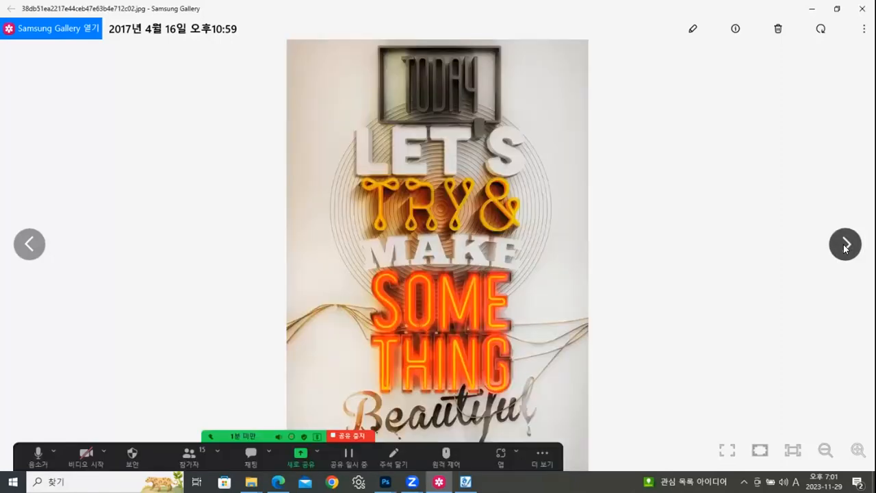
left_click(846, 245)
left_click(847, 245)
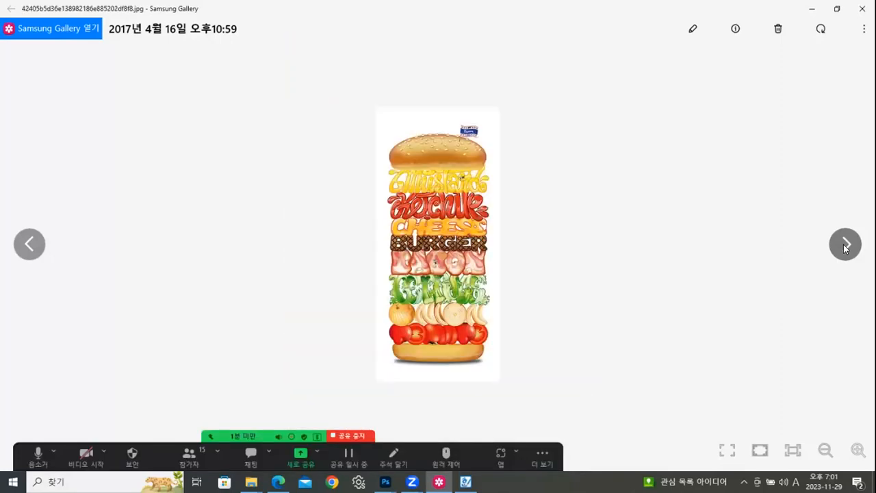
left_click(847, 245)
left_click(846, 246)
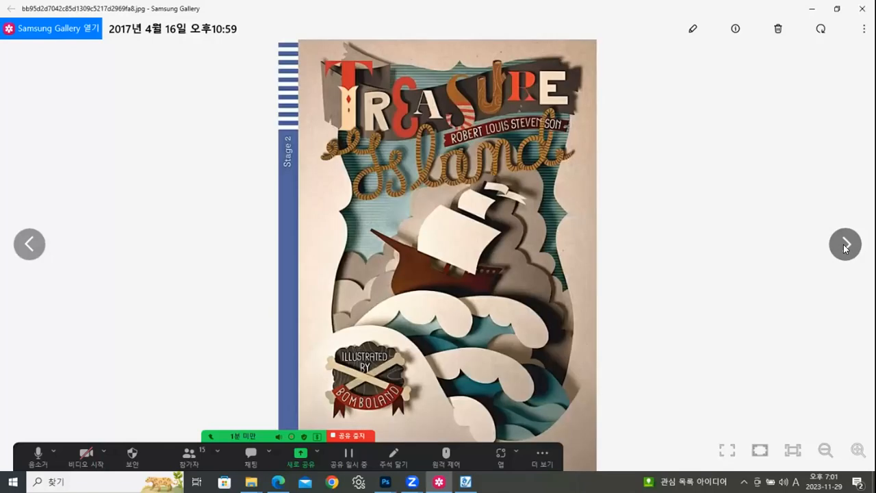
left_click(847, 245)
left_click(846, 245)
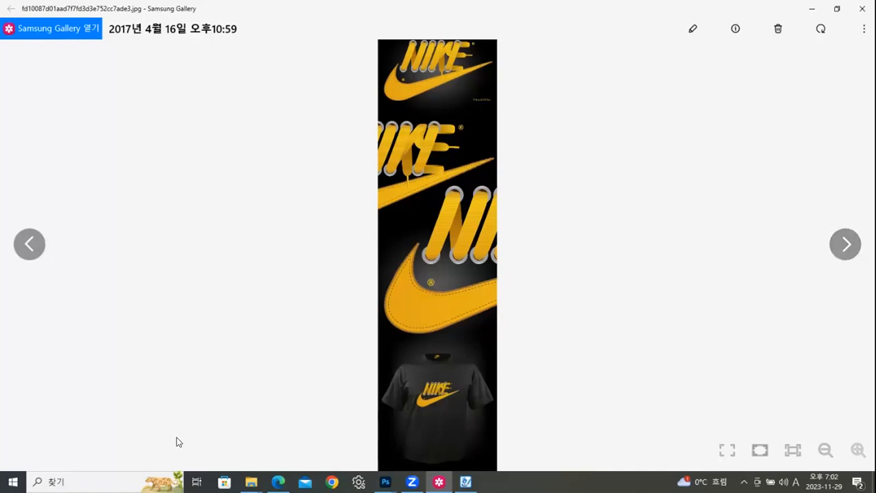
mouse_move(180, 445)
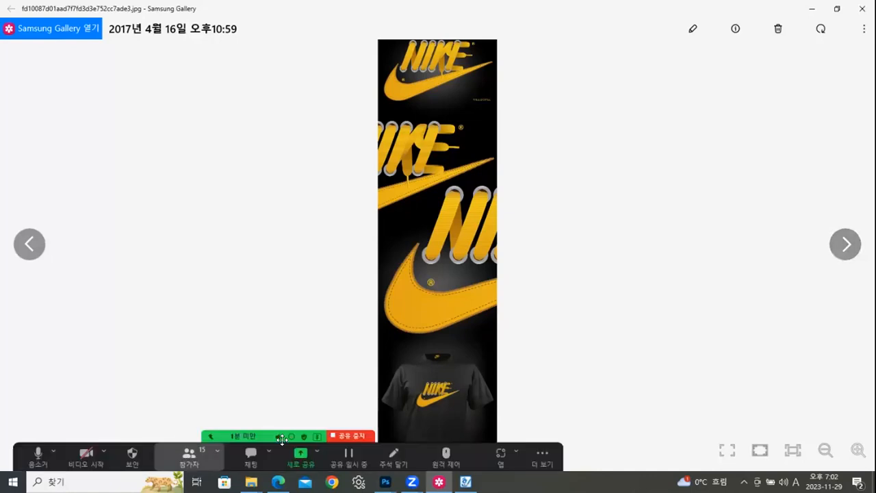